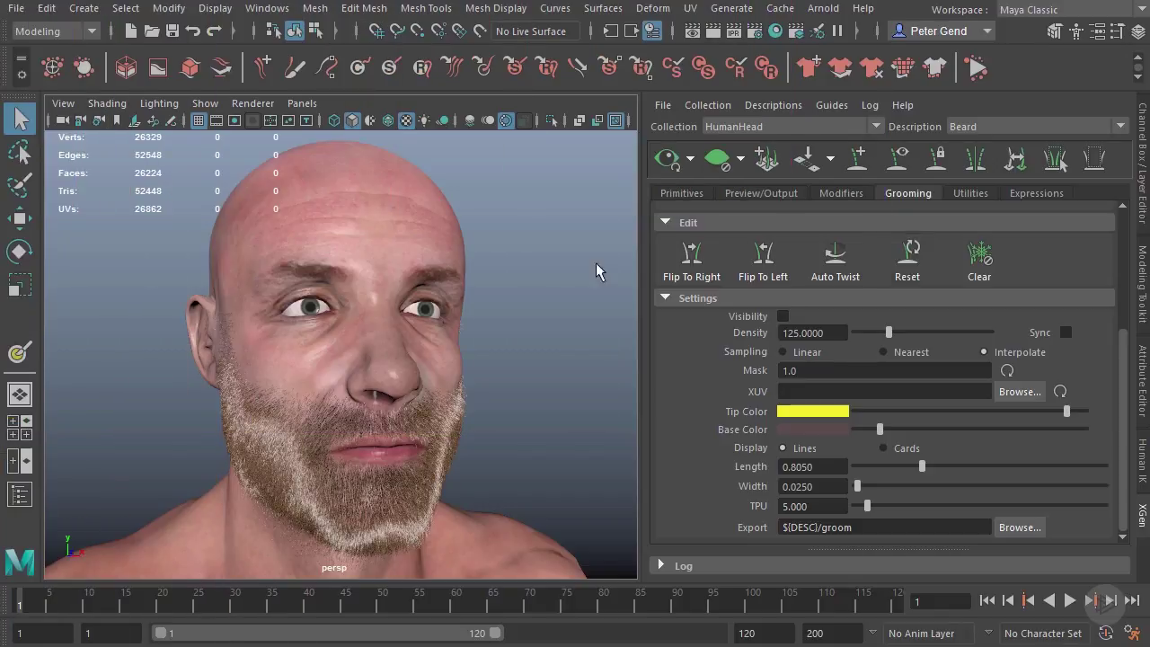
# Step: Inspect the beard up close, showing its groom guides briefly and hiding them again
pyautogui.keyDown('alt'); pyautogui.moveTo(418, 456); pyautogui.dragTo(480, 452); pyautogui.keyUp('alt')
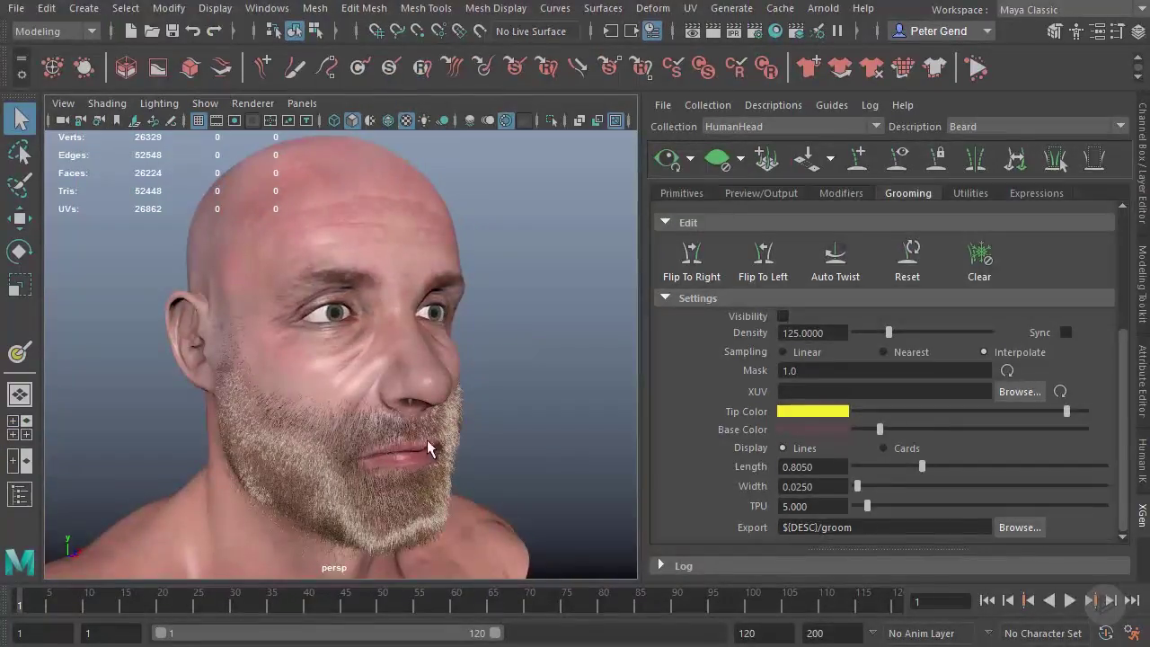
pyautogui.keyDown('alt'); pyautogui.moveTo(428, 443); pyautogui.dragTo(419, 398, button='middle'); pyautogui.keyUp('alt')
pyautogui.keyDown('alt'); pyautogui.moveTo(418, 398); pyautogui.dragTo(506, 396, button='right'); pyautogui.keyUp('alt')
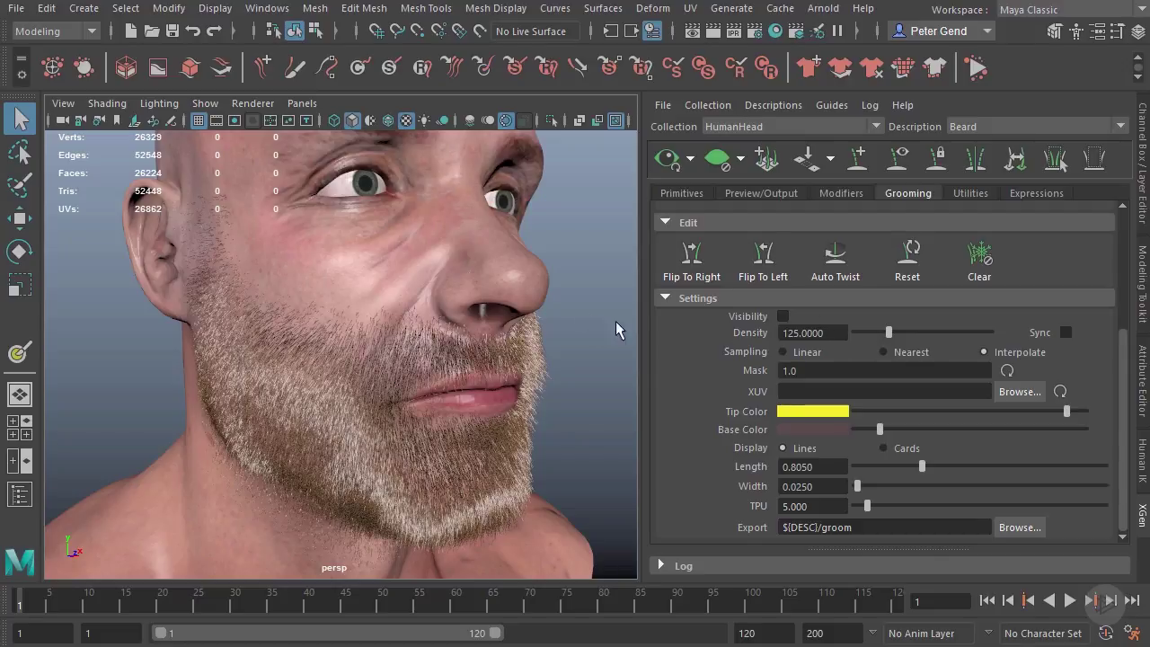
pyautogui.click(783, 316)
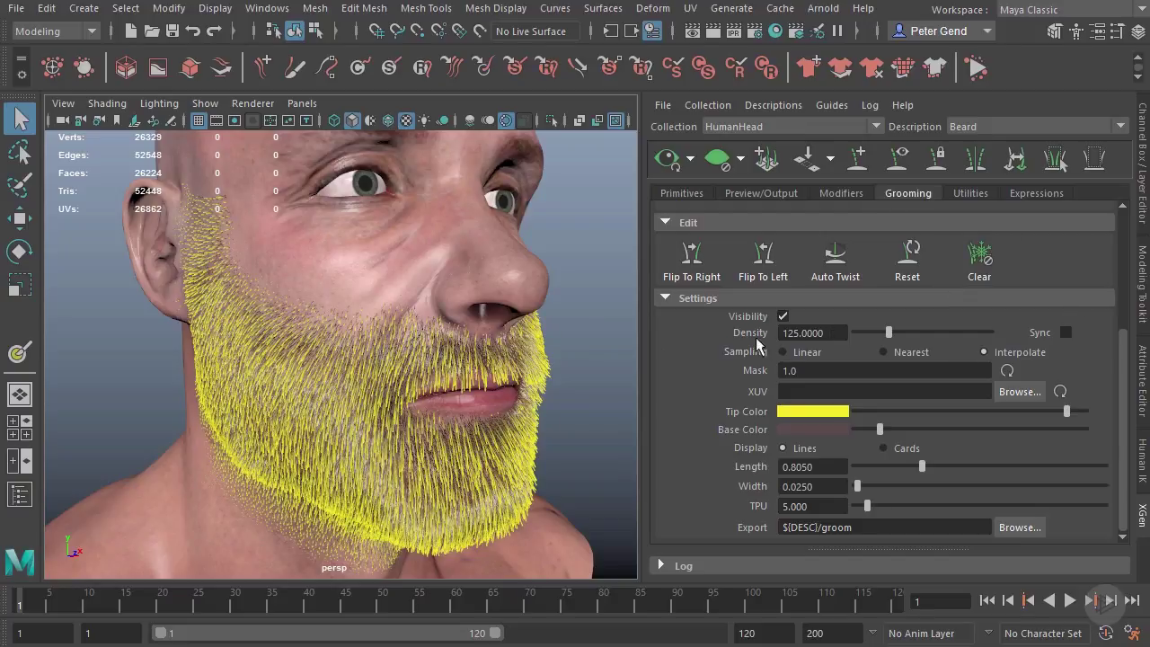
pyautogui.click(783, 317)
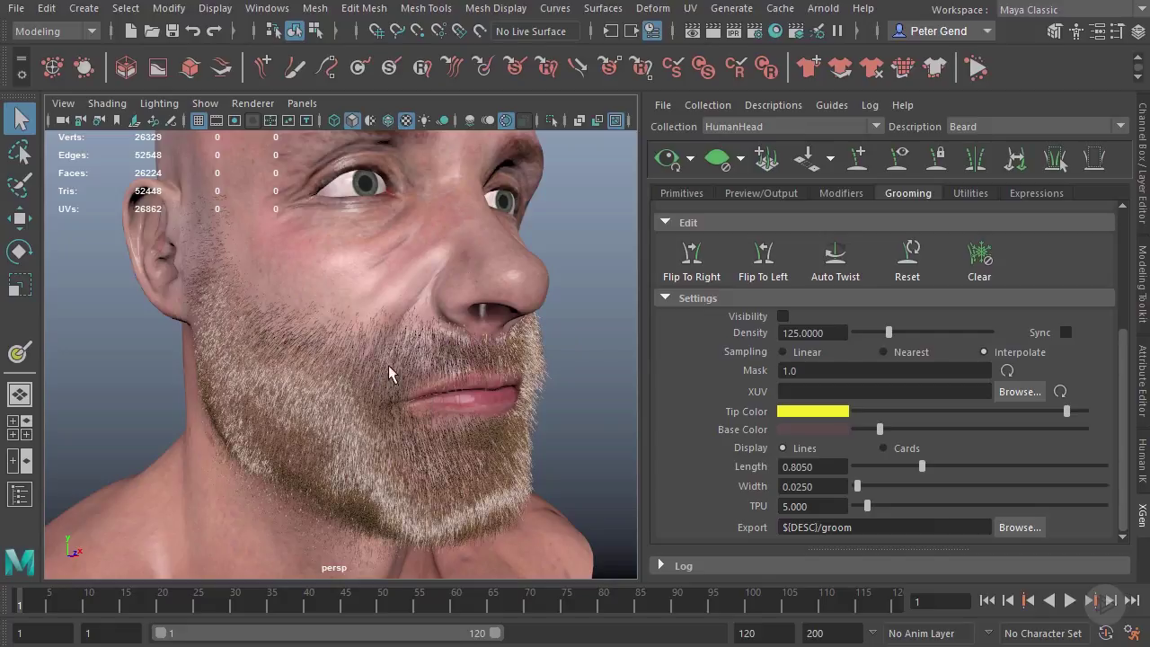
# Step: Examine the beard's primitive attributes and the hair around the cheek and mouth up close
pyautogui.click(682, 193)
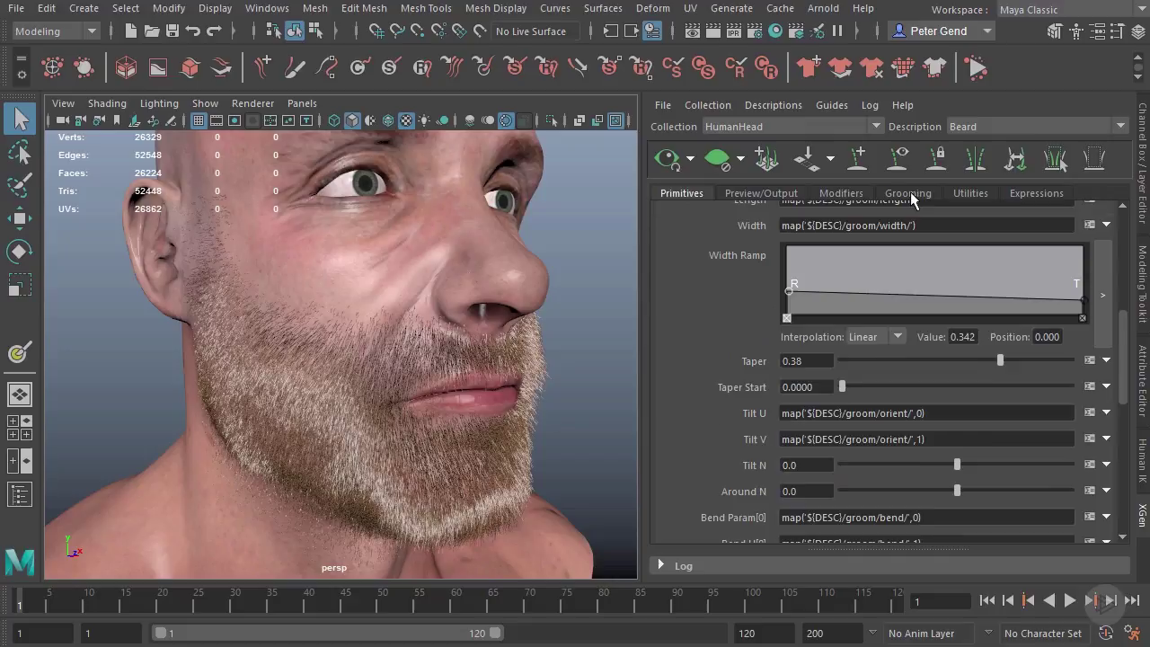
pyautogui.click(910, 192)
pyautogui.click(678, 200)
pyautogui.keyDown('alt'); pyautogui.moveTo(249, 401); pyautogui.dragTo(349, 395, button='right'); pyautogui.keyUp('alt')
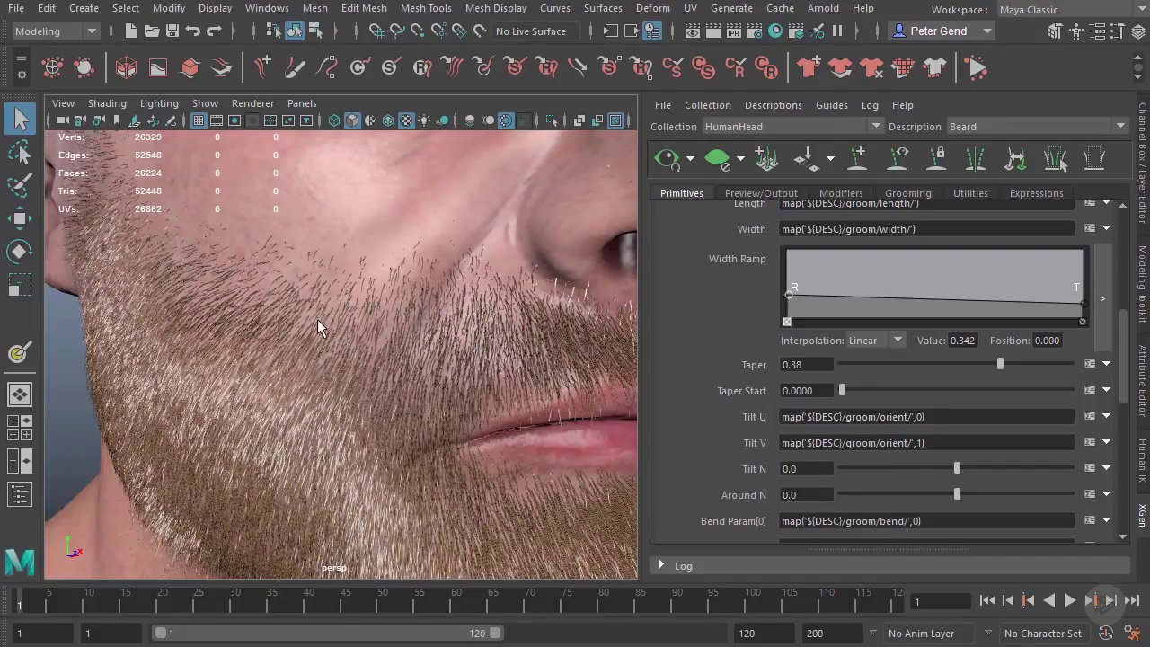
pyautogui.keyDown('alt'); pyautogui.moveTo(422, 325); pyautogui.dragTo(329, 351); pyautogui.keyUp('alt')
pyautogui.moveTo(374, 397)
pyautogui.keyDown('alt'); pyautogui.mouseDown()
pyautogui.moveTo(409, 396)
pyautogui.moveTo(364, 403)
pyautogui.mouseUp(); pyautogui.keyUp('alt')
# Step: Create a white paint map named BeardMask with a resolution of 15 for the beard generator's mask
pyautogui.moveTo(1127, 325); pyautogui.dragTo(1124, 236)
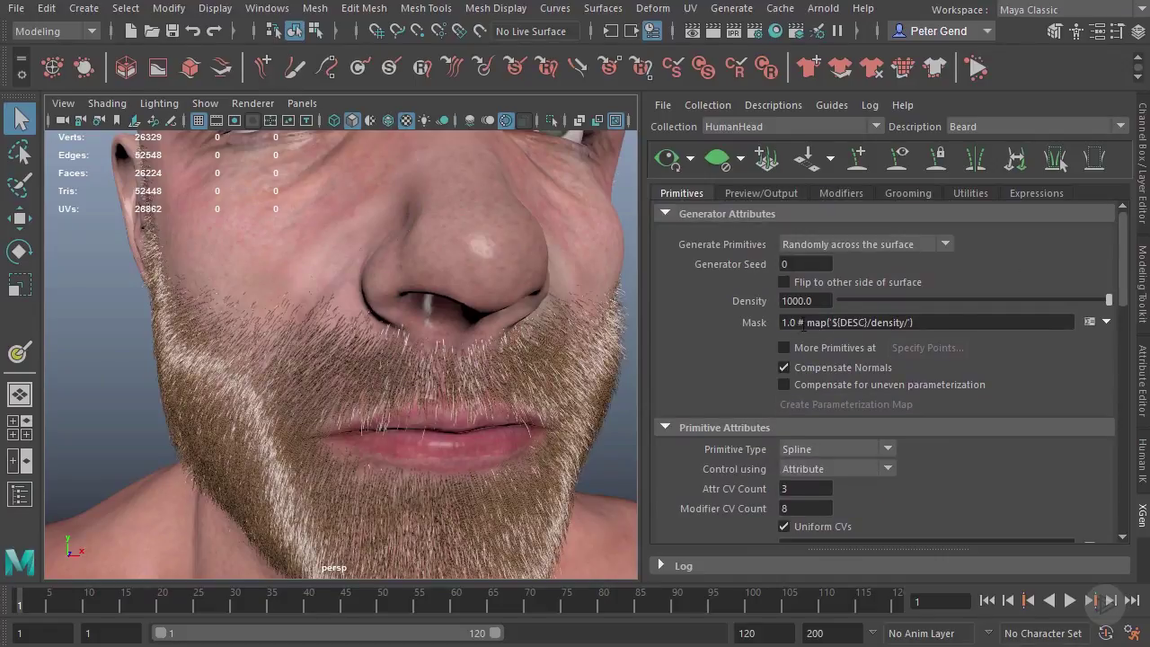
pyautogui.click(959, 323)
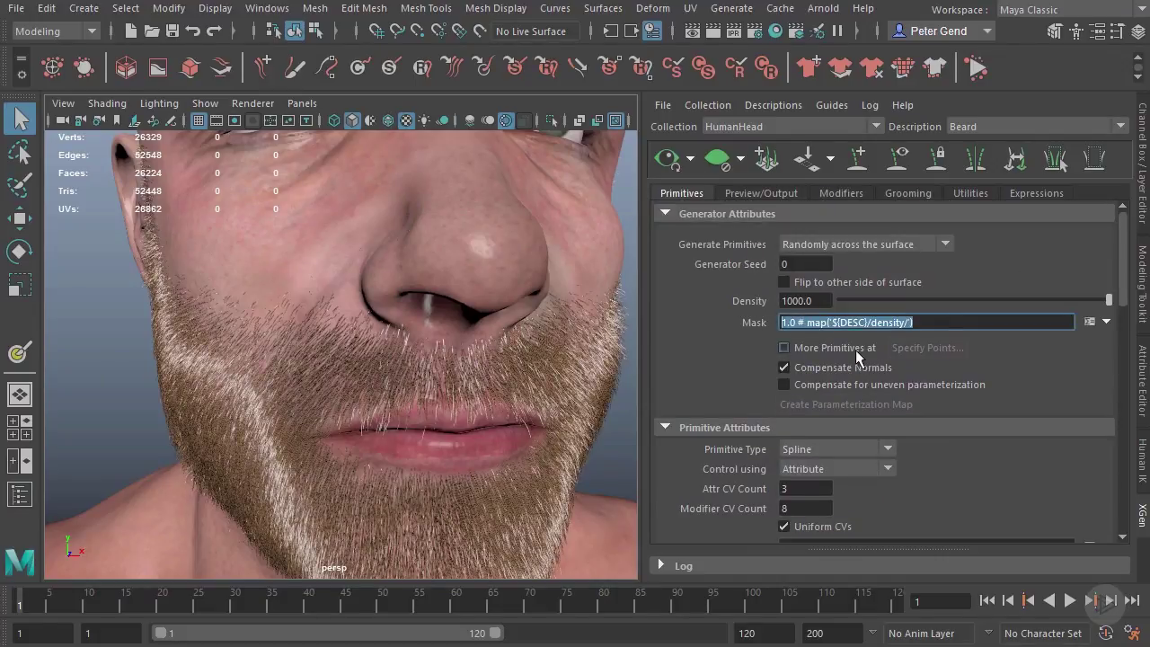
pyautogui.click(944, 324)
pyautogui.tripleClick(895, 325)
pyautogui.click(931, 325)
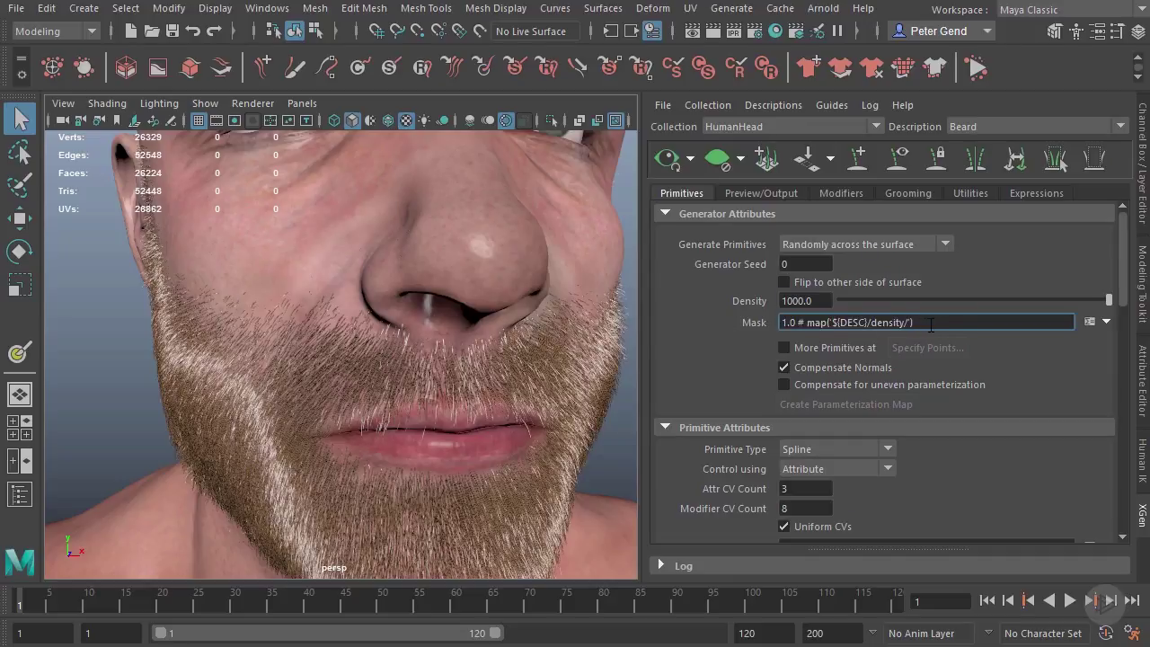
pyautogui.click(1106, 322)
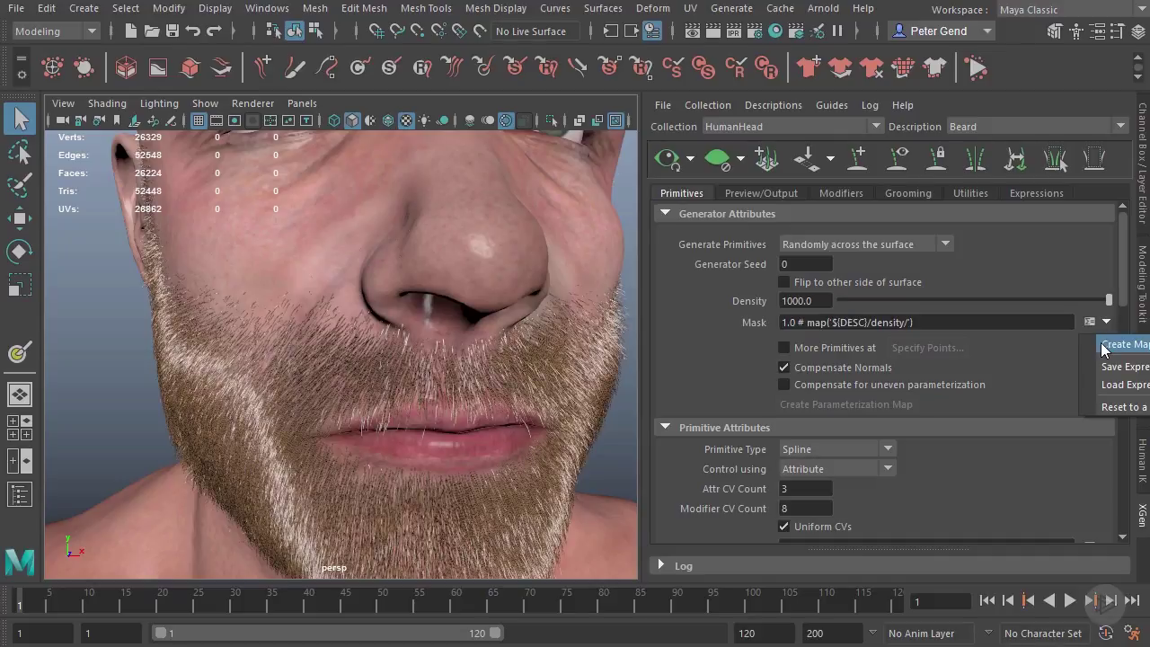
pyautogui.click(1106, 346)
pyautogui.click(416, 383)
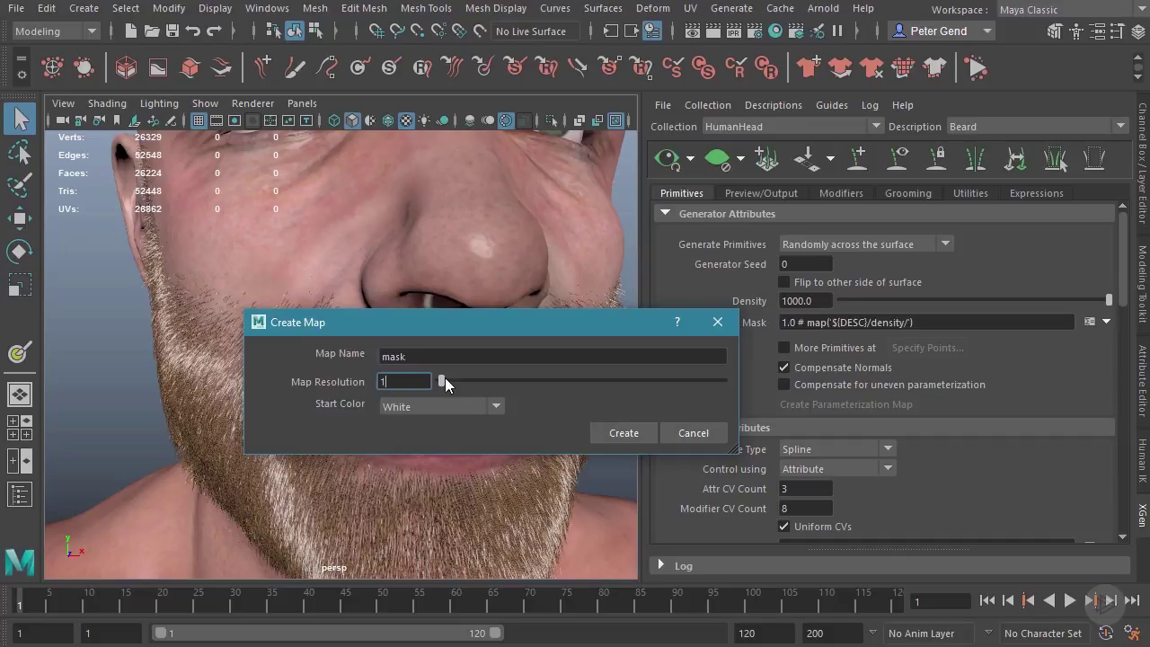
pyautogui.write('15')
pyautogui.click(418, 356)
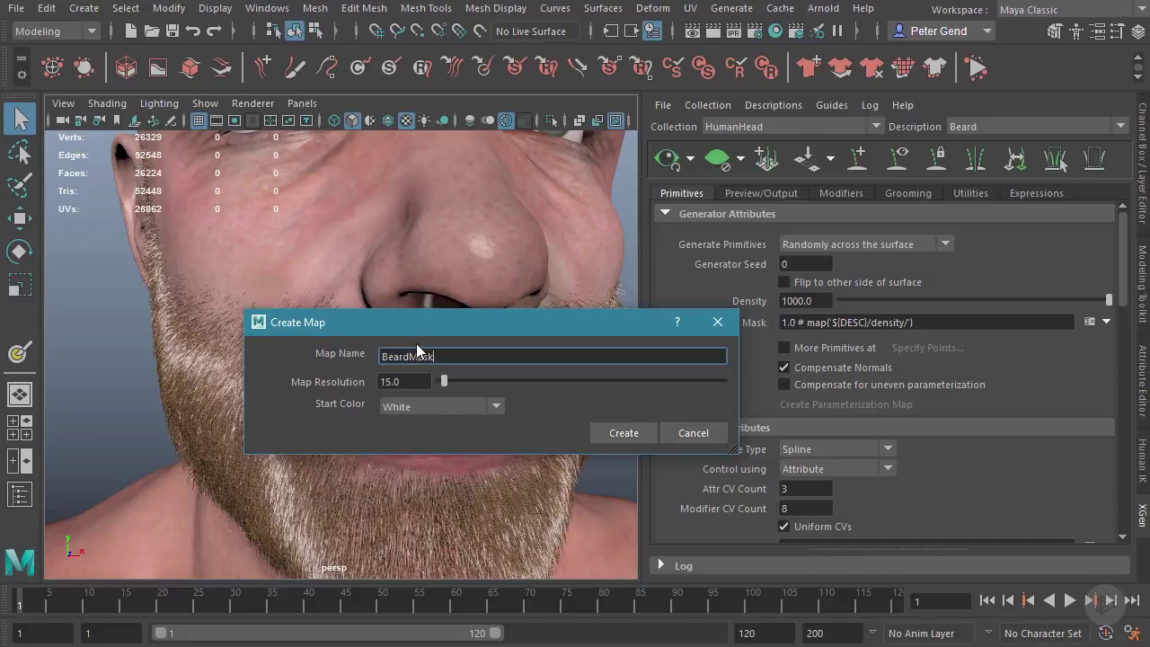
pyautogui.click(625, 434)
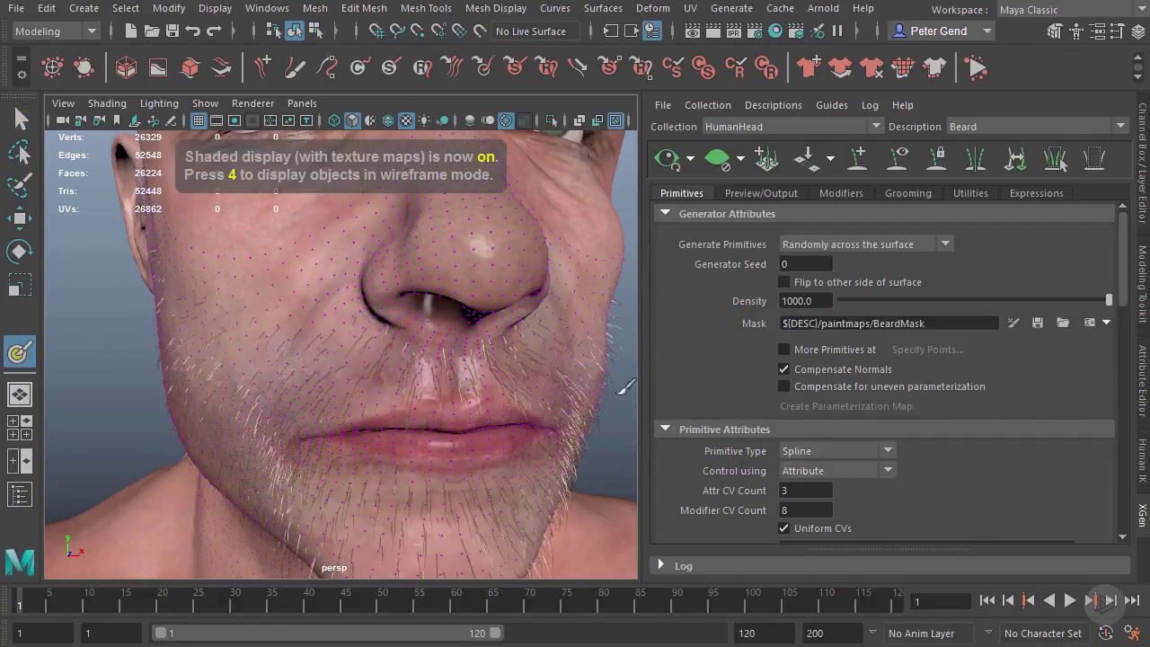
# Step: Hide Head_Model and show the hidden BeardGeo mesh in the RigHead group
pyautogui.keyDown('alt'); pyautogui.moveTo(537, 387); pyautogui.dragTo(495, 376, button='right'); pyautogui.keyUp('alt')
pyautogui.keyDown('alt'); pyautogui.moveTo(495, 377); pyautogui.dragTo(372, 349); pyautogui.keyUp('alt')
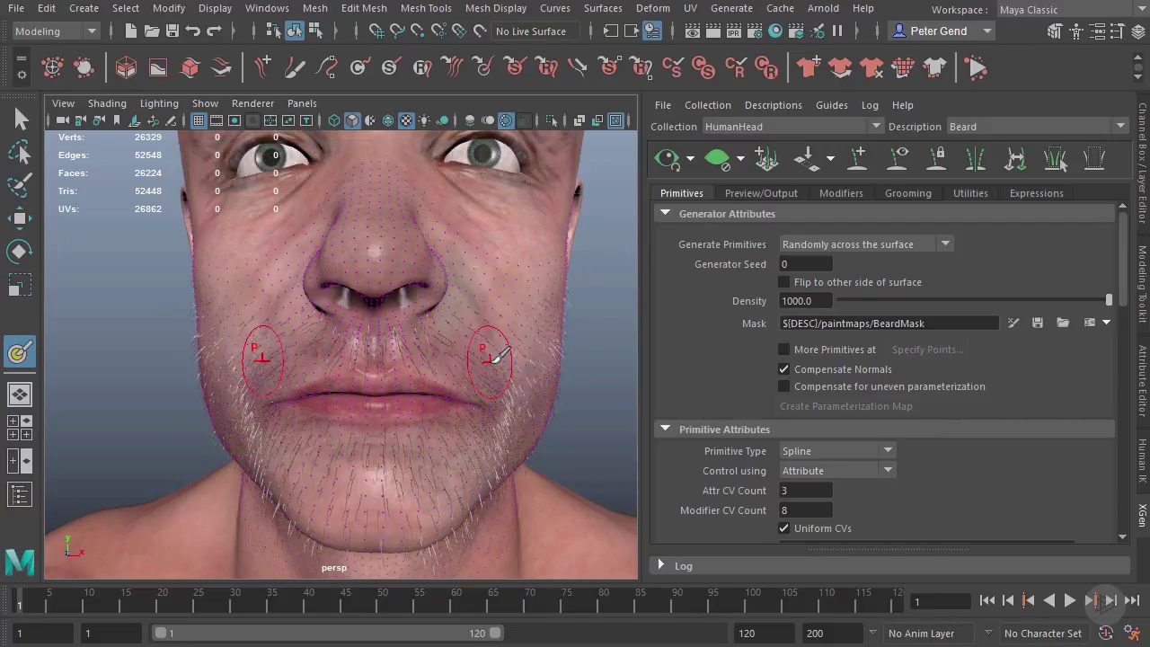
pyautogui.click(19, 494)
pyautogui.click(67, 231)
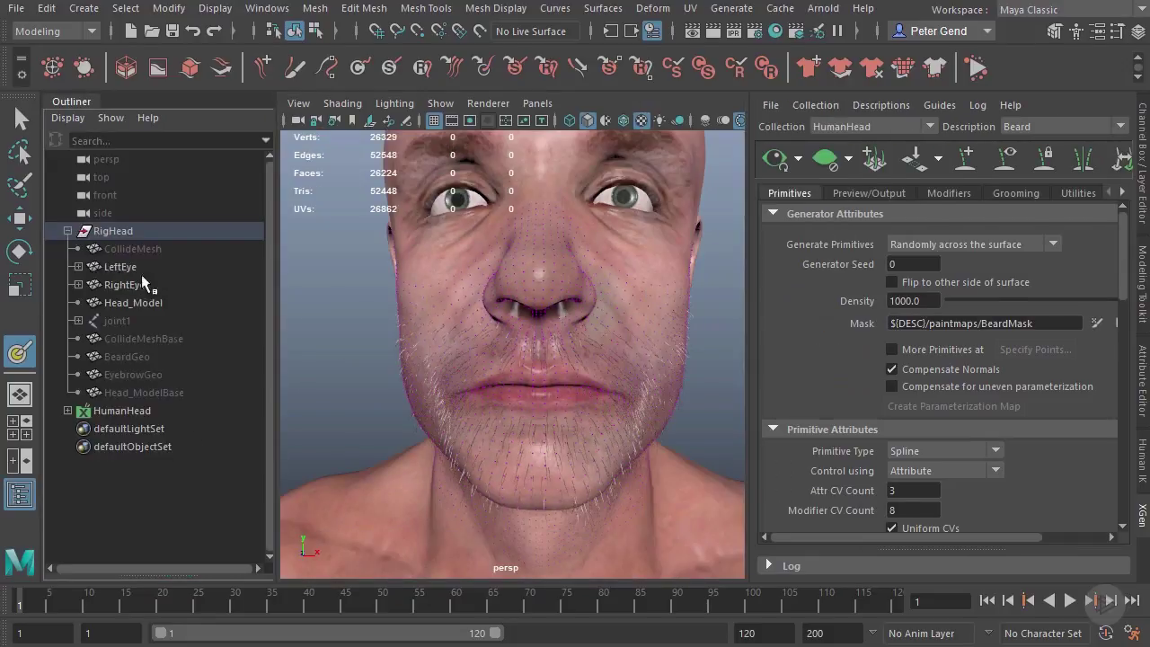
pyautogui.click(143, 302)
pyautogui.hotkey('ctrl', 'h')
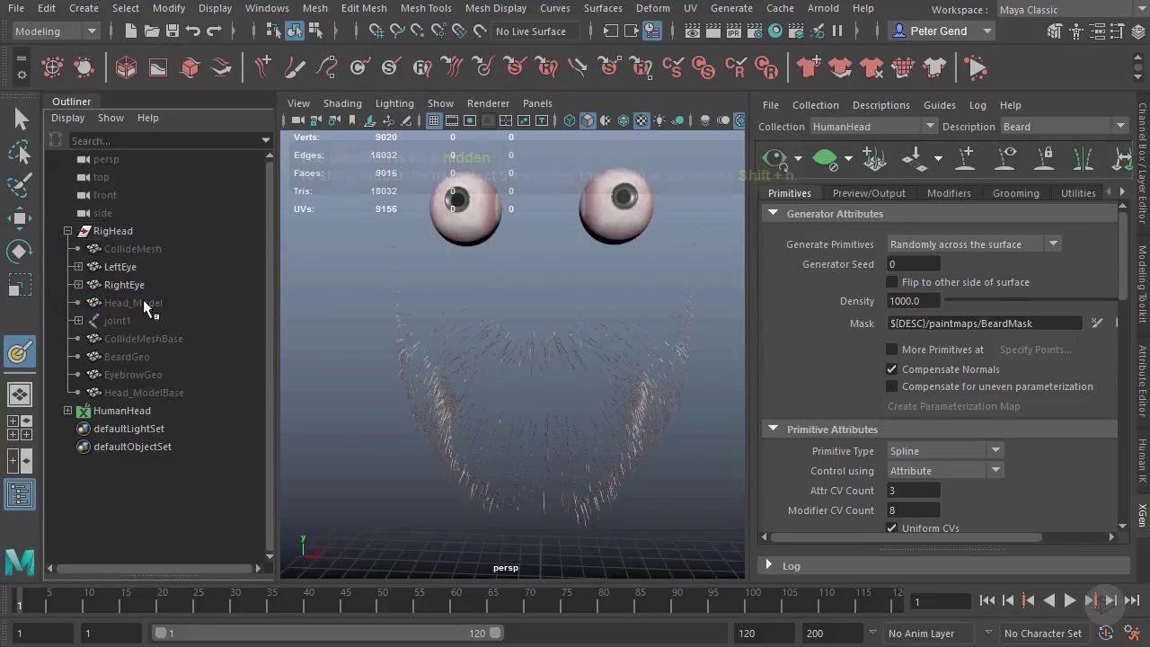
pyautogui.click(136, 358)
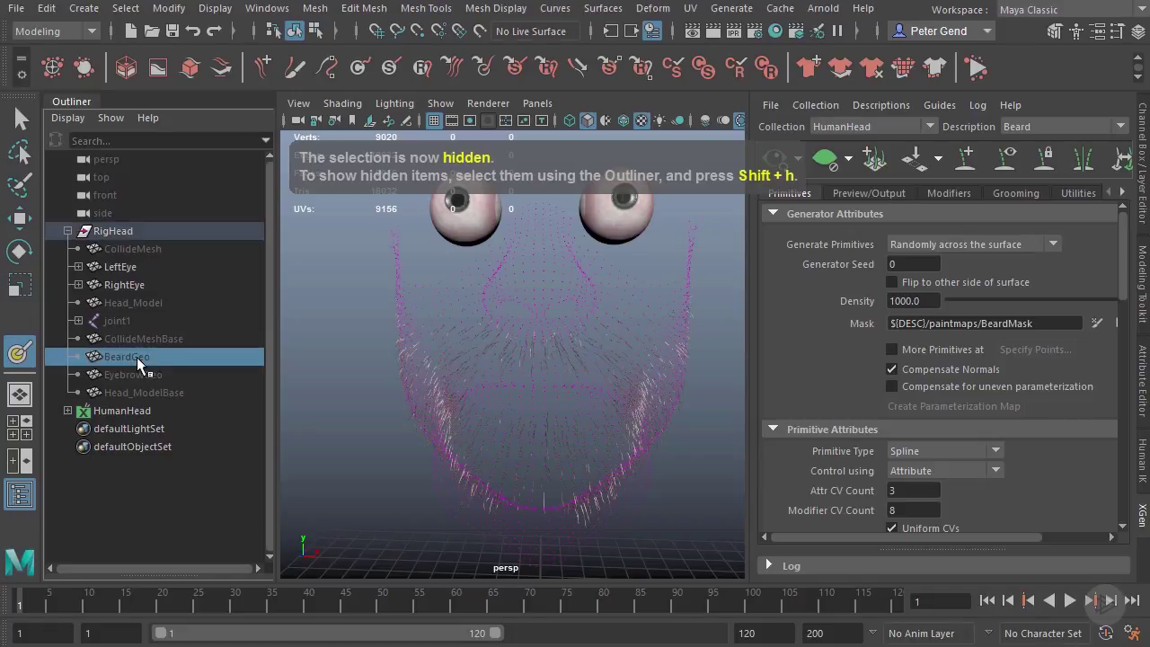
pyautogui.hotkey('shift', 'h')
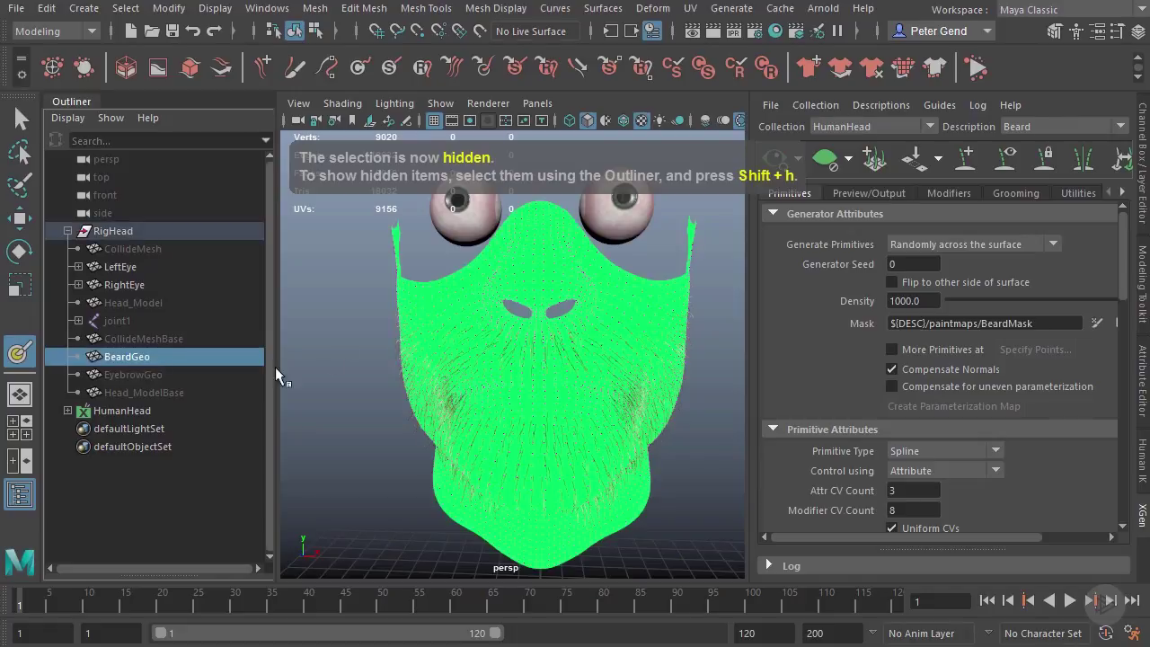
# Step: Open the 3D Paint Tool settings and start painting the BeardMask map on the beard geometry
pyautogui.doubleClick(20, 354)
pyautogui.moveTo(32, 208); pyautogui.dragTo(249, 61)
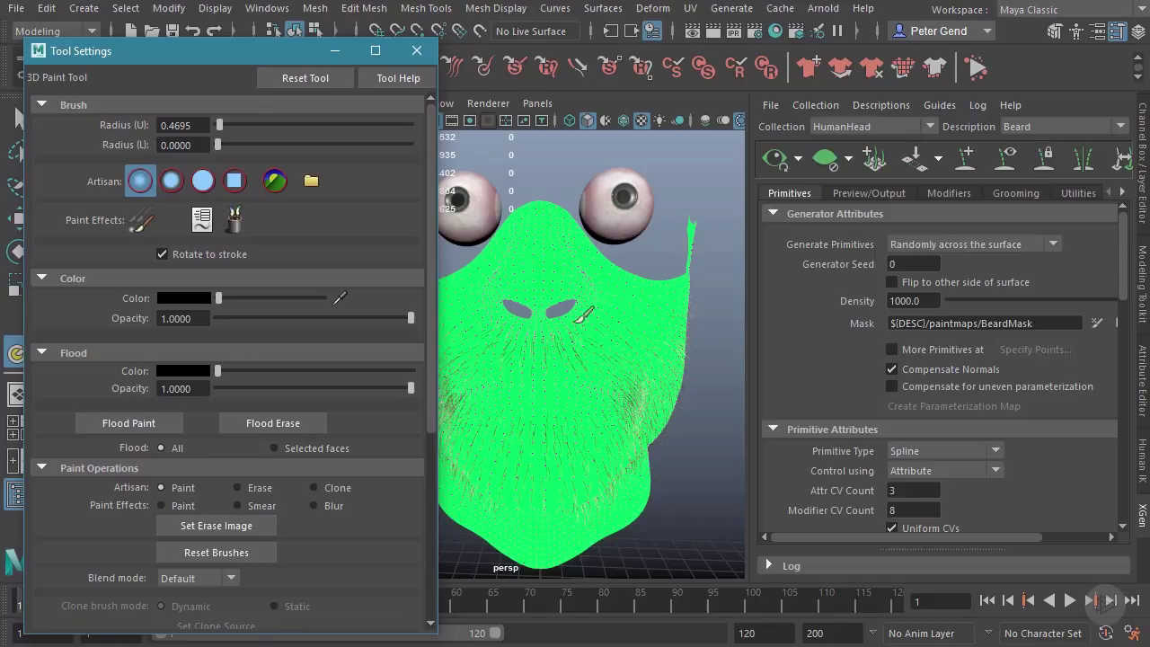
pyautogui.click(1096, 322)
pyautogui.moveTo(636, 354)
pyautogui.keyDown('alt'); pyautogui.mouseDown()
pyautogui.moveTo(616, 356)
pyautogui.moveTo(660, 352)
pyautogui.mouseUp(); pyautogui.keyUp('alt')
pyautogui.keyDown('alt'); pyautogui.moveTo(551, 354); pyautogui.dragTo(592, 354, button='right'); pyautogui.keyUp('alt')
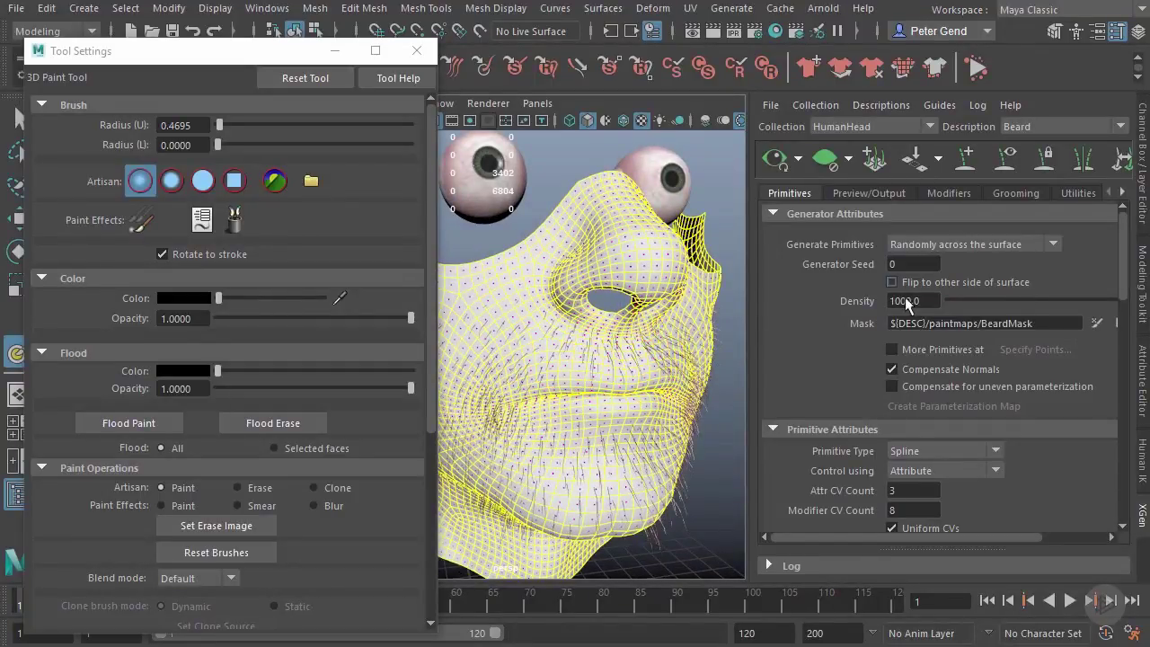
pyautogui.moveTo(256, 59); pyautogui.dragTo(236, 42)
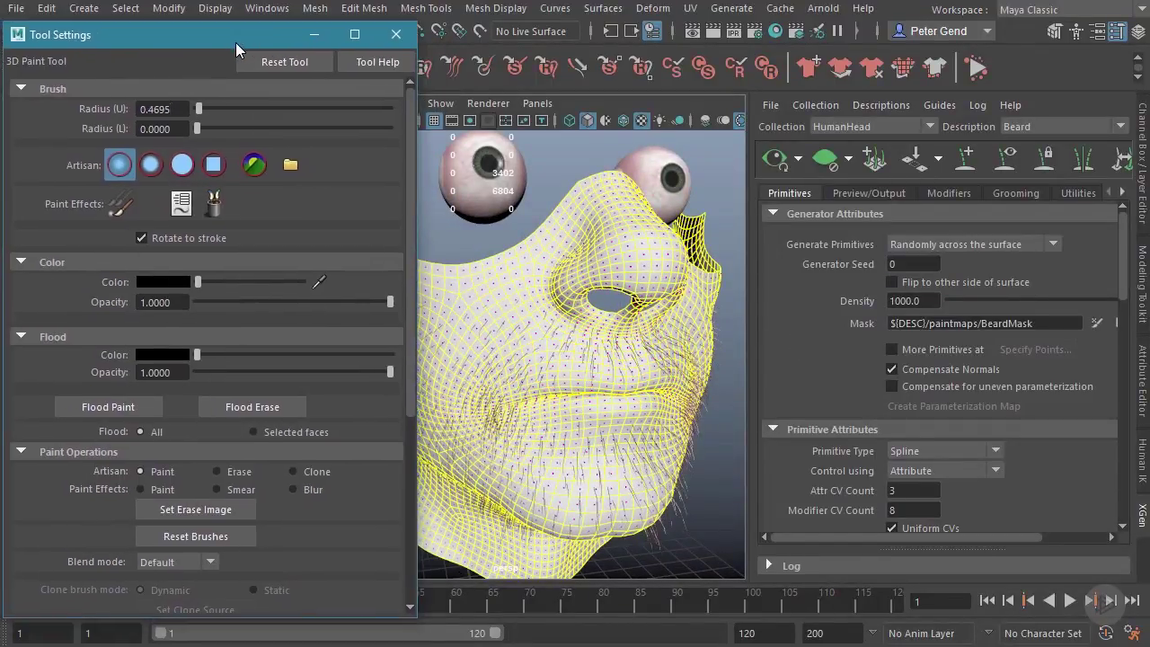
# Step: Paint a black test stroke on the neck below the jaw with the soft round brush
pyautogui.keyDown('alt'); pyautogui.moveTo(616, 317); pyautogui.dragTo(549, 318); pyautogui.keyUp('alt')
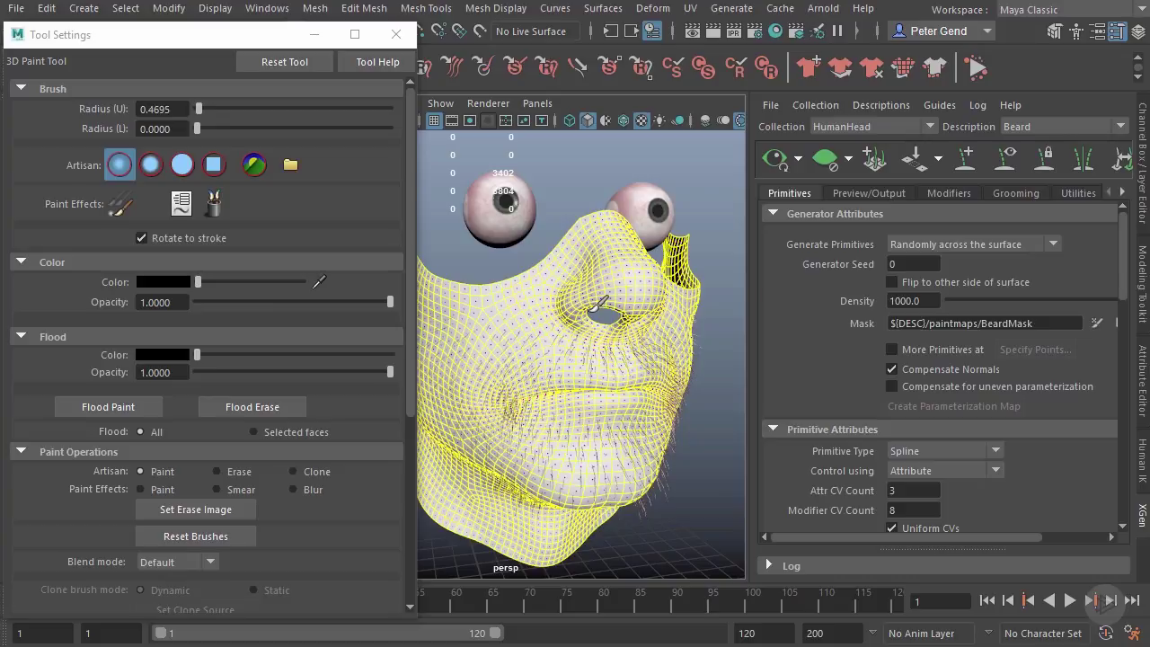
pyautogui.moveTo(560, 366)
pyautogui.keyDown('alt'); pyautogui.mouseDown()
pyautogui.moveTo(575, 300)
pyautogui.moveTo(599, 288)
pyautogui.moveTo(596, 256)
pyautogui.mouseUp(); pyautogui.keyUp('alt')
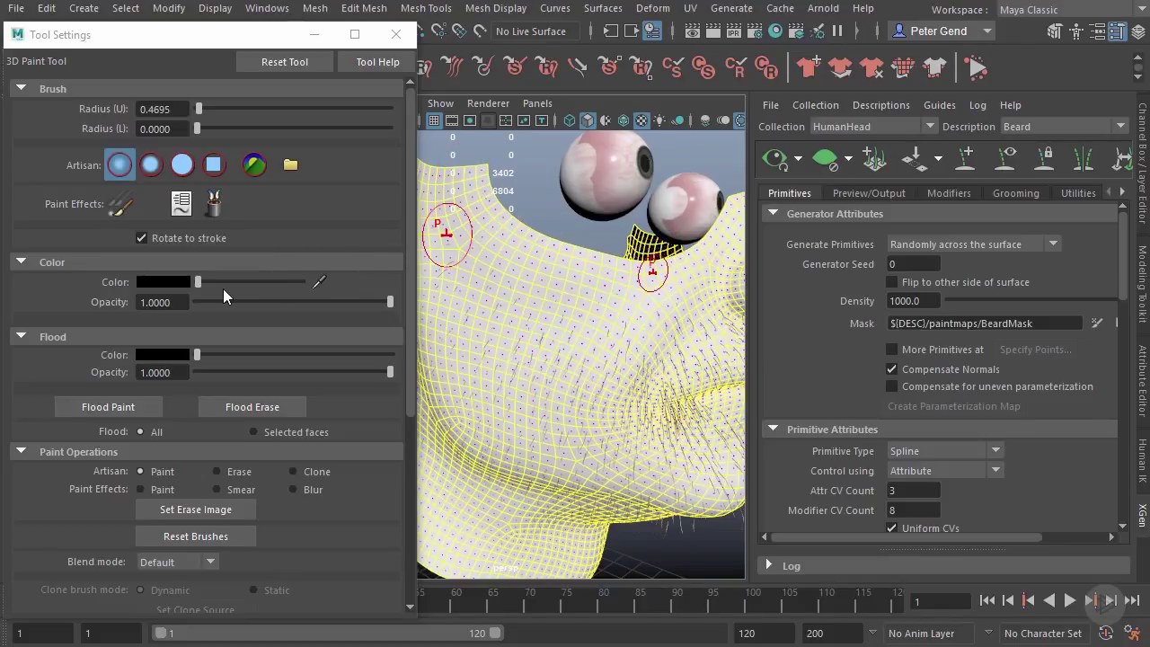
pyautogui.click(142, 171)
pyautogui.click(123, 168)
pyautogui.click(152, 170)
pyautogui.keyDown('alt'); pyautogui.moveTo(508, 334); pyautogui.dragTo(544, 225, button='middle'); pyautogui.keyUp('alt')
pyautogui.keyDown('alt'); pyautogui.moveTo(526, 385); pyautogui.dragTo(650, 326, button='right'); pyautogui.keyUp('alt')
pyautogui.moveTo(602, 346); pyautogui.dragTo(536, 411)
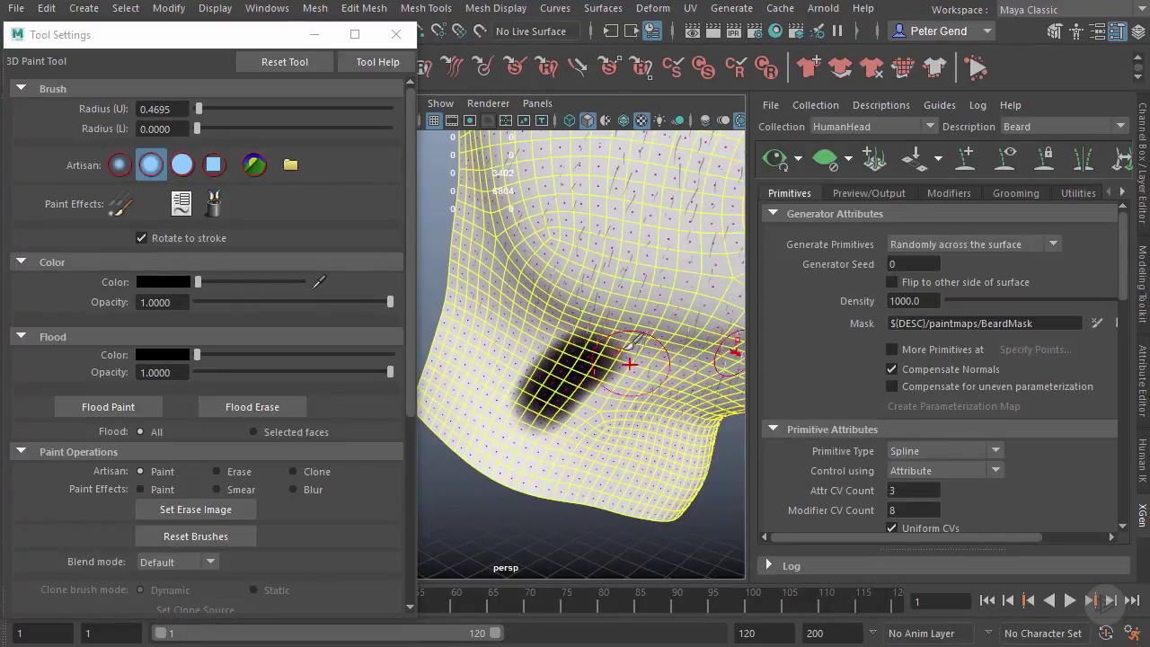
# Step: Check the paint tool's stroke settings for reflection across the X axis
pyautogui.scroll(-2, 607, 323)
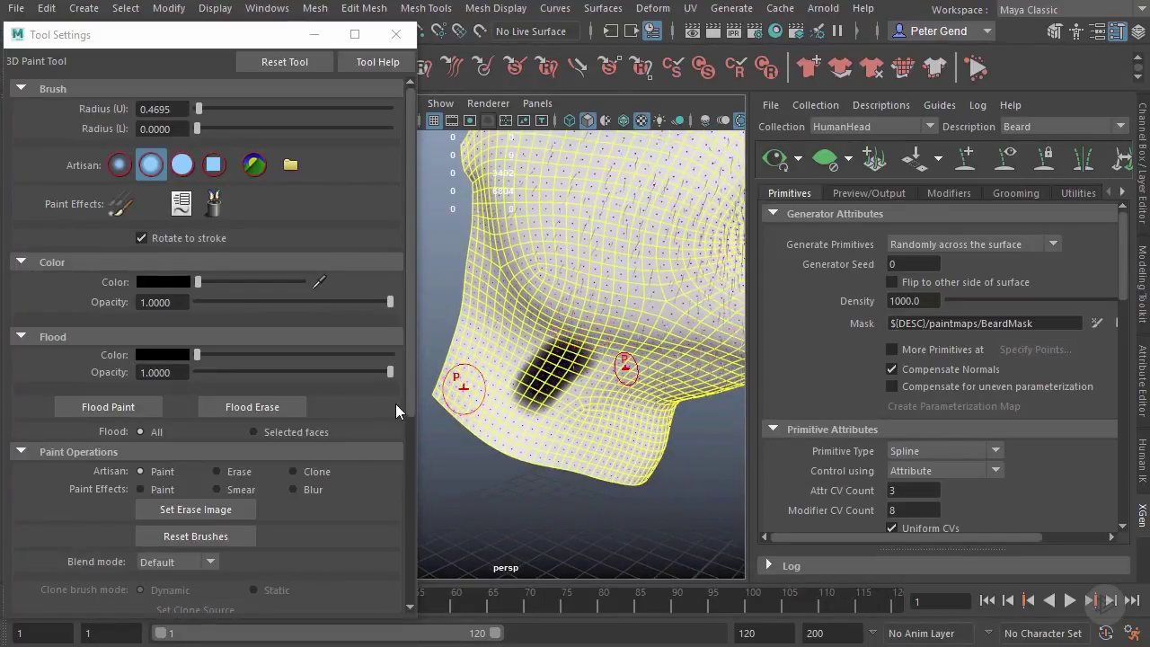
pyautogui.moveTo(411, 384); pyautogui.dragTo(406, 564)
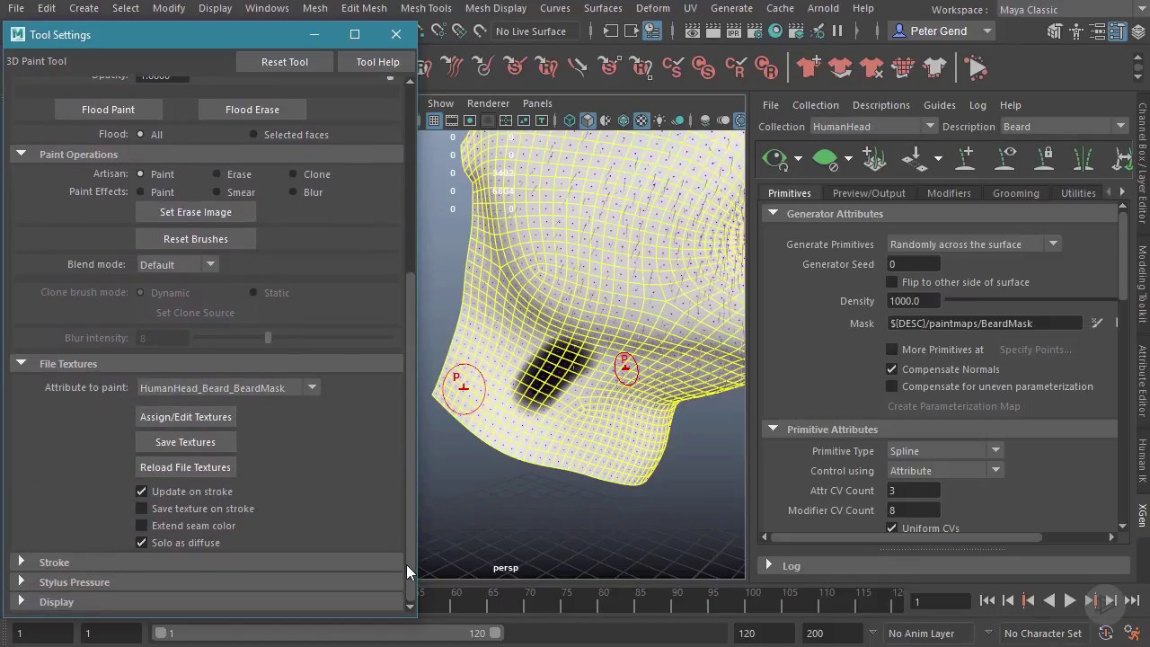
pyautogui.click(80, 562)
pyautogui.scroll(-2, 186, 533)
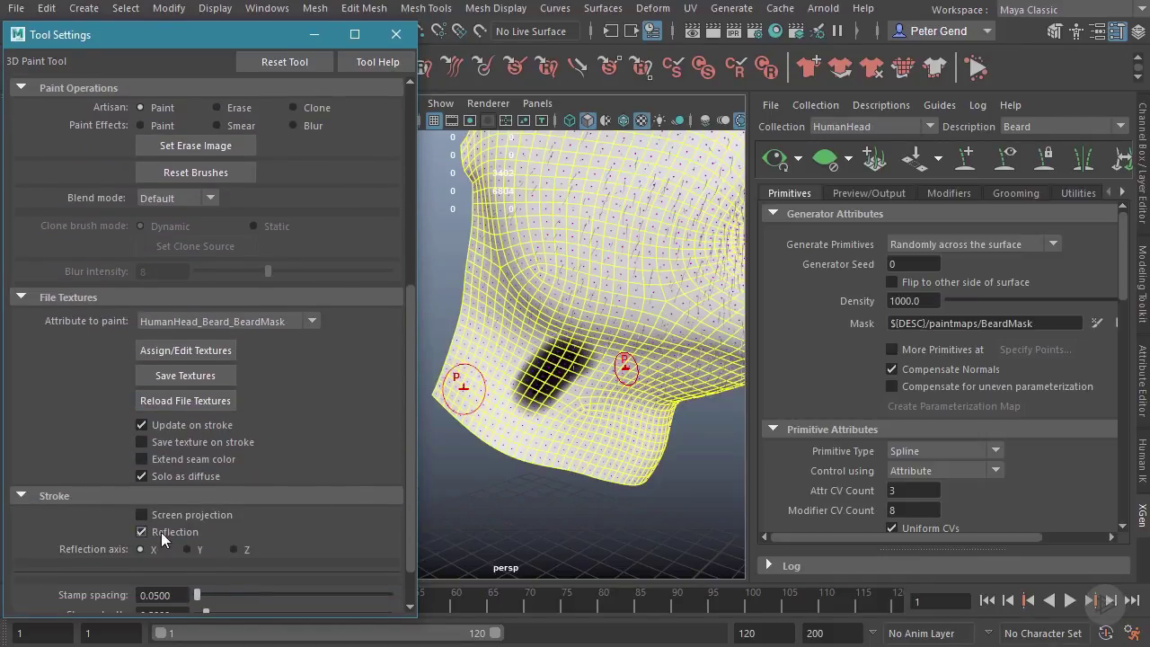
pyautogui.moveTo(413, 499); pyautogui.dragTo(411, 266)
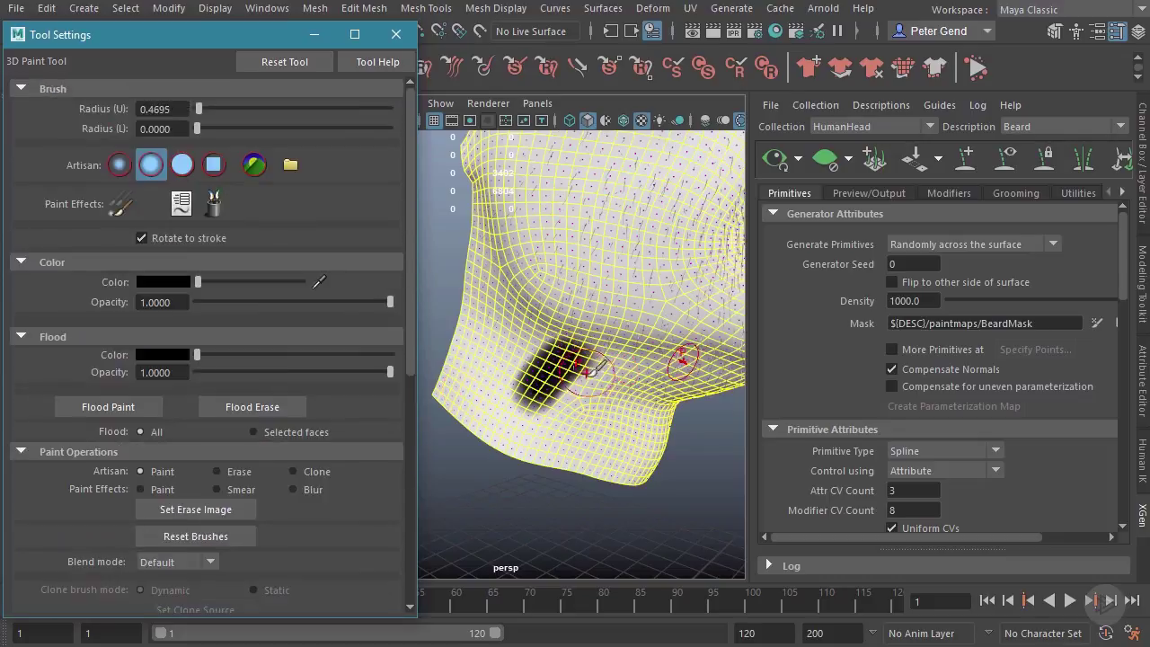
# Step: Examine the painted test stroke up close for uneven black values and soft edges
pyautogui.scroll(3, 672, 402)
pyautogui.scroll(5, 672, 401)
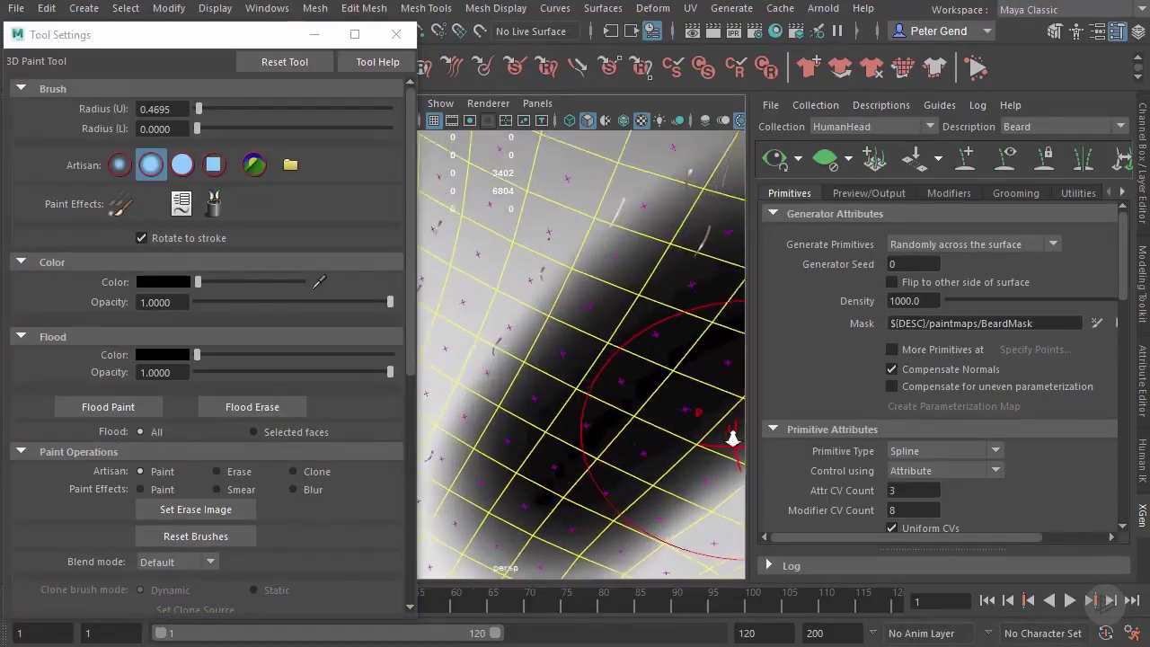
pyautogui.scroll(5, 610, 445)
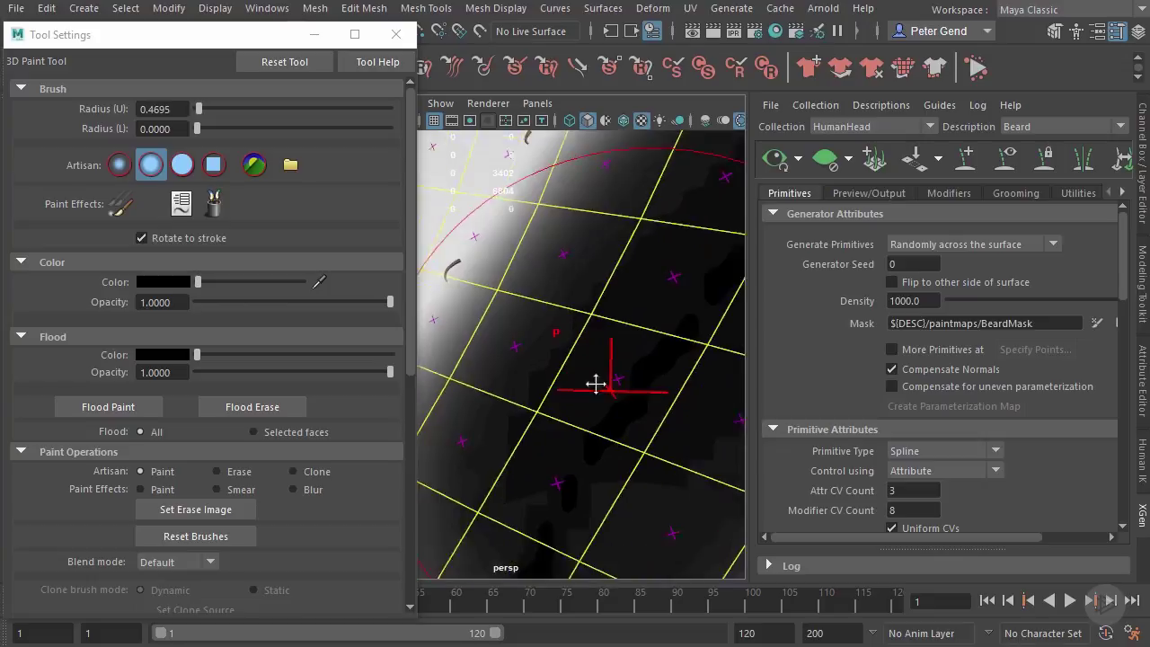
pyautogui.keyDown('alt'); pyautogui.moveTo(580, 376); pyautogui.dragTo(600, 408); pyautogui.keyUp('alt')
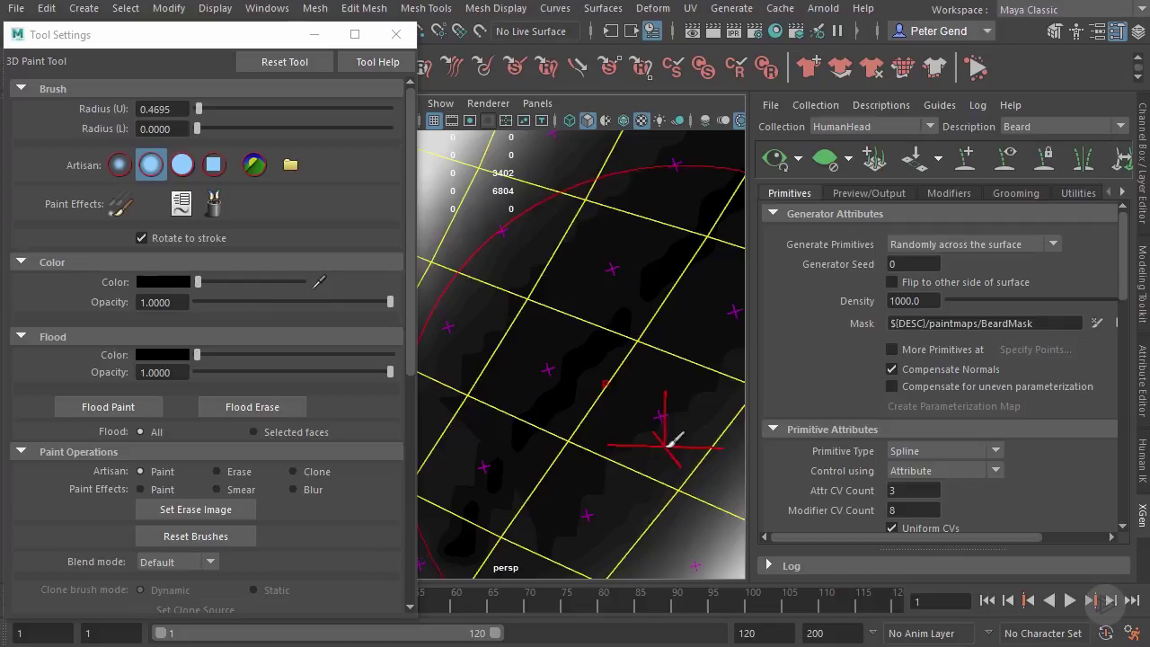
pyautogui.scroll(-1, 647, 427)
pyautogui.scroll(-5, 647, 426)
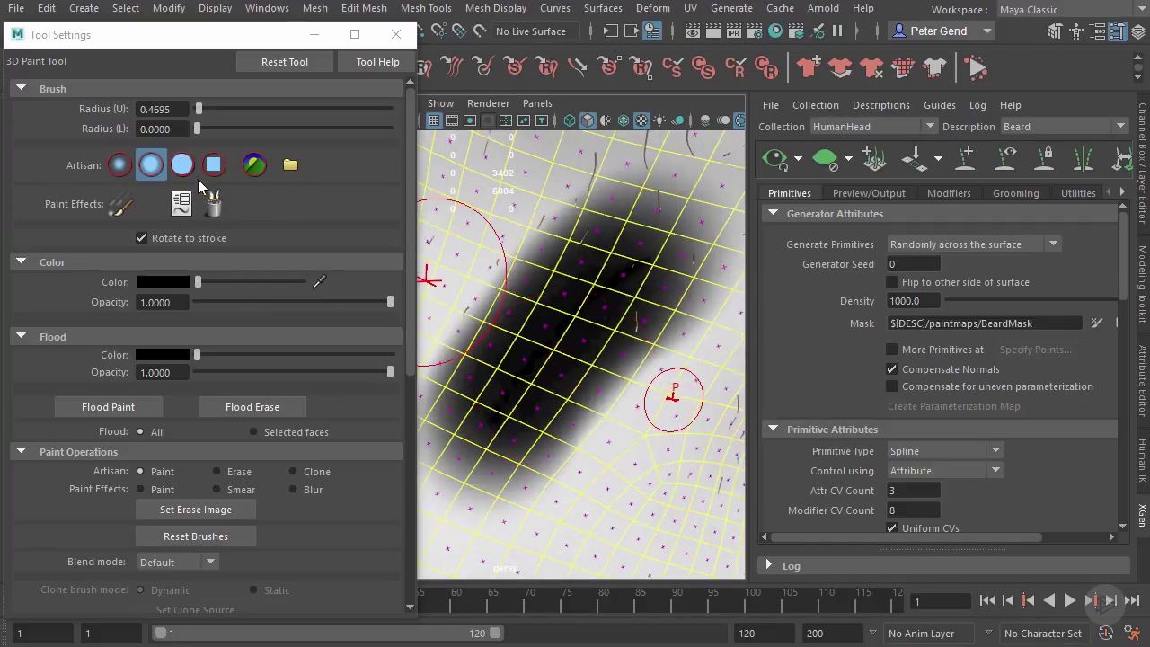
# Step: Switch to the solid round brush, repaint the test stroke in black and cover it with white
pyautogui.click(181, 164)
pyautogui.moveTo(596, 277)
pyautogui.mouseDown()
pyautogui.moveTo(596, 300)
pyautogui.moveTo(472, 453)
pyautogui.mouseUp()
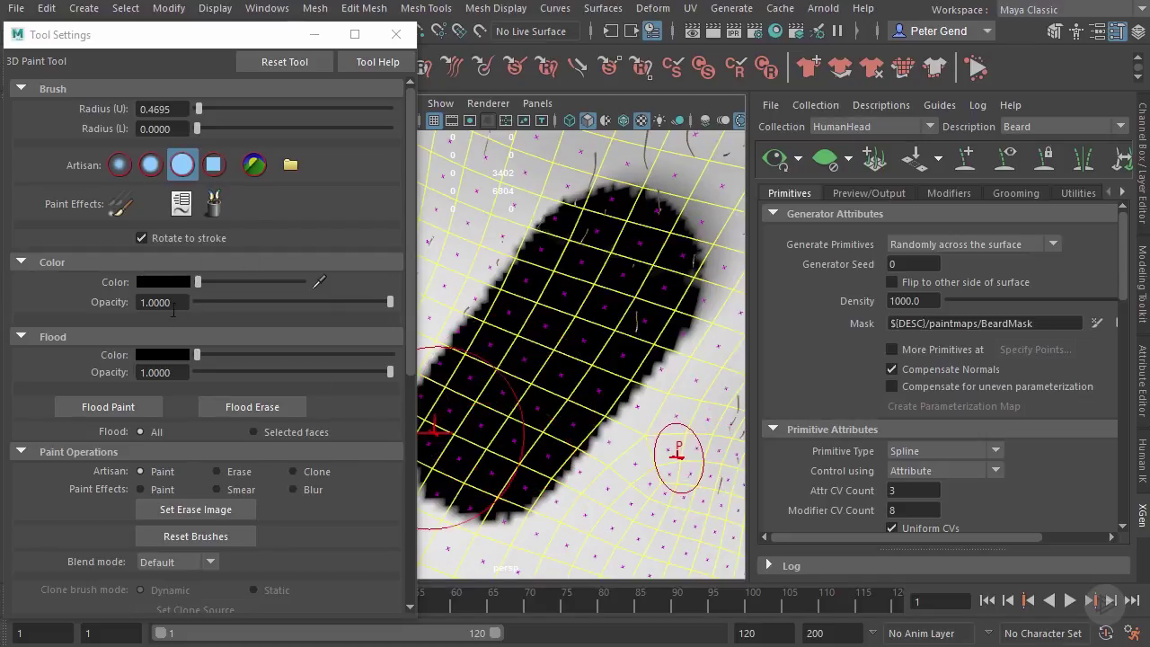
pyautogui.moveTo(199, 282); pyautogui.dragTo(305, 284)
pyautogui.scroll(-3, 590, 384)
pyautogui.moveTo(591, 308)
pyautogui.mouseDown()
pyautogui.moveTo(588, 297)
pyautogui.moveTo(517, 364)
pyautogui.moveTo(580, 350)
pyautogui.mouseUp()
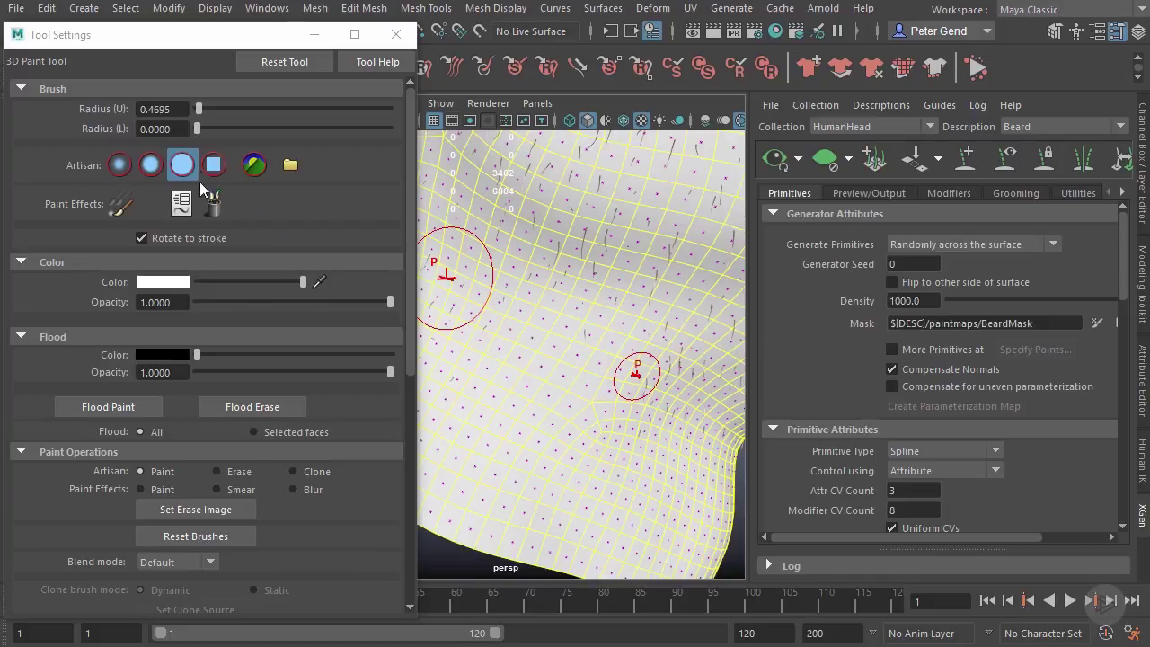
# Step: Paint black along the beard geometry's outer borders at the neck, behind the jaw and beside the ear
pyautogui.moveTo(208, 281); pyautogui.dragTo(164, 286)
pyautogui.keyDown('alt'); pyautogui.moveTo(566, 348); pyautogui.dragTo(518, 272, button='right'); pyautogui.keyUp('alt')
pyautogui.keyDown('alt'); pyautogui.moveTo(518, 272); pyautogui.dragTo(549, 392); pyautogui.keyUp('alt')
pyautogui.moveTo(548, 392)
pyautogui.keyDown('alt'); pyautogui.mouseDown(button='middle')
pyautogui.moveTo(576, 369)
pyautogui.moveTo(571, 385)
pyautogui.mouseUp(button='middle'); pyautogui.keyUp('alt')
pyautogui.moveTo(589, 232)
pyautogui.mouseDown()
pyautogui.moveTo(496, 207)
pyautogui.moveTo(484, 234)
pyautogui.mouseUp()
pyautogui.keyDown('alt'); pyautogui.moveTo(600, 298); pyautogui.dragTo(533, 305); pyautogui.keyUp('alt')
pyautogui.keyDown('alt'); pyautogui.moveTo(522, 316); pyautogui.dragTo(511, 304, button='right'); pyautogui.keyUp('alt')
pyautogui.moveTo(519, 305)
pyautogui.keyDown('alt'); pyautogui.mouseDown()
pyautogui.moveTo(539, 310)
pyautogui.moveTo(490, 302)
pyautogui.mouseUp(); pyautogui.keyUp('alt')
pyautogui.moveTo(478, 256)
pyautogui.mouseDown()
pyautogui.moveTo(503, 275)
pyautogui.moveTo(471, 315)
pyautogui.moveTo(461, 368)
pyautogui.moveTo(599, 326)
pyautogui.mouseUp()
pyautogui.moveTo(495, 350)
pyautogui.mouseDown()
pyautogui.moveTo(446, 468)
pyautogui.moveTo(464, 503)
pyautogui.moveTo(532, 528)
pyautogui.moveTo(560, 488)
pyautogui.moveTo(596, 329)
pyautogui.moveTo(572, 411)
pyautogui.moveTo(660, 405)
pyautogui.moveTo(600, 437)
pyautogui.moveTo(663, 388)
pyautogui.moveTo(559, 333)
pyautogui.moveTo(547, 338)
pyautogui.moveTo(584, 296)
pyautogui.mouseUp()
# Step: Switch the paint colour to white and thin the black border along the ear, jaw and neck edges
pyautogui.moveTo(198, 281); pyautogui.dragTo(310, 285)
pyautogui.moveTo(503, 319)
pyautogui.keyDown('alt'); pyautogui.mouseDown()
pyautogui.moveTo(462, 355)
pyautogui.moveTo(488, 295)
pyautogui.mouseUp(); pyautogui.keyUp('alt')
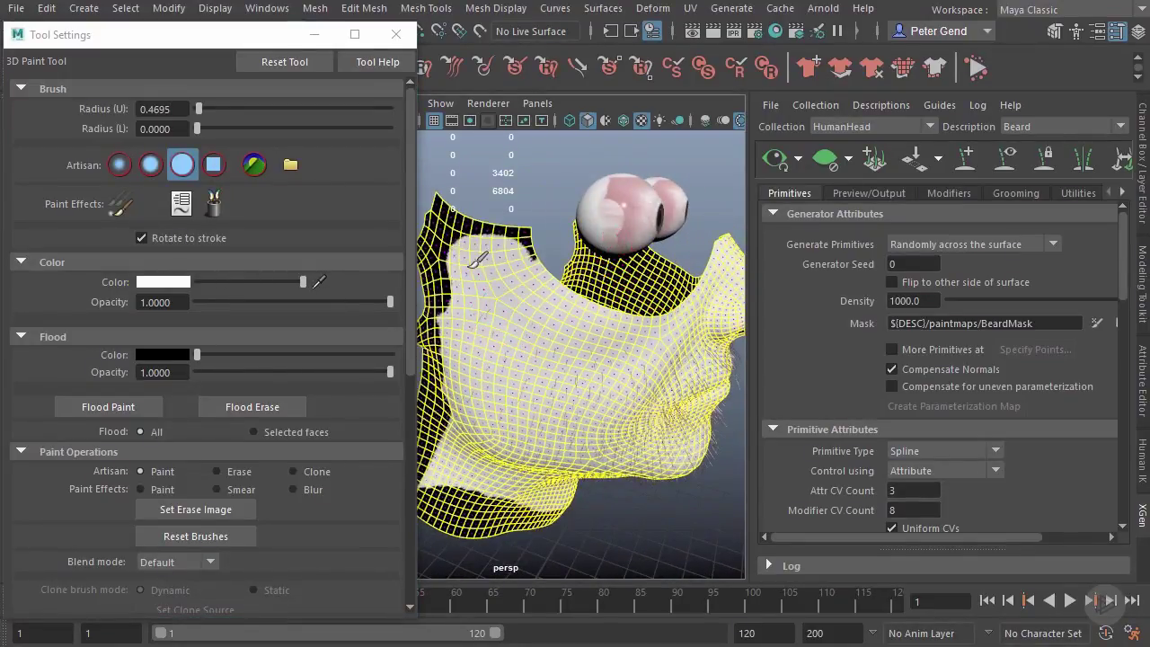
pyautogui.moveTo(462, 319)
pyautogui.keyDown('alt'); pyautogui.mouseDown()
pyautogui.moveTo(470, 346)
pyautogui.moveTo(516, 283)
pyautogui.mouseUp(); pyautogui.keyUp('alt')
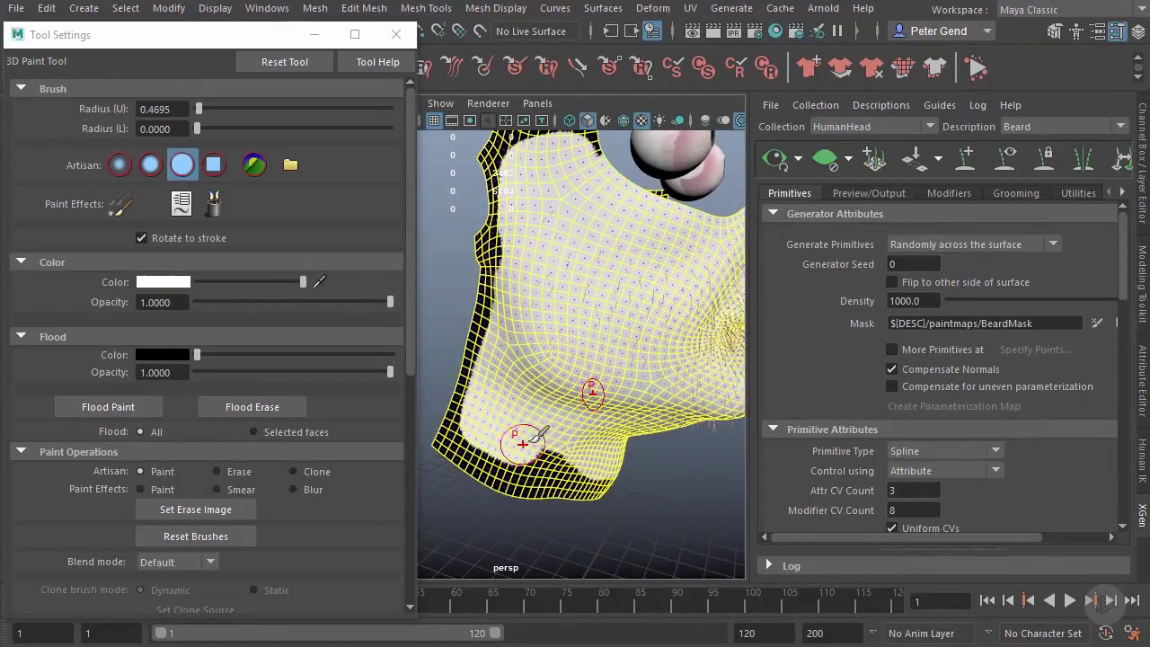
pyautogui.keyDown('alt'); pyautogui.moveTo(522, 443); pyautogui.dragTo(486, 418); pyautogui.keyUp('alt')
pyautogui.keyDown('alt'); pyautogui.moveTo(585, 453); pyautogui.dragTo(446, 267); pyautogui.keyUp('alt')
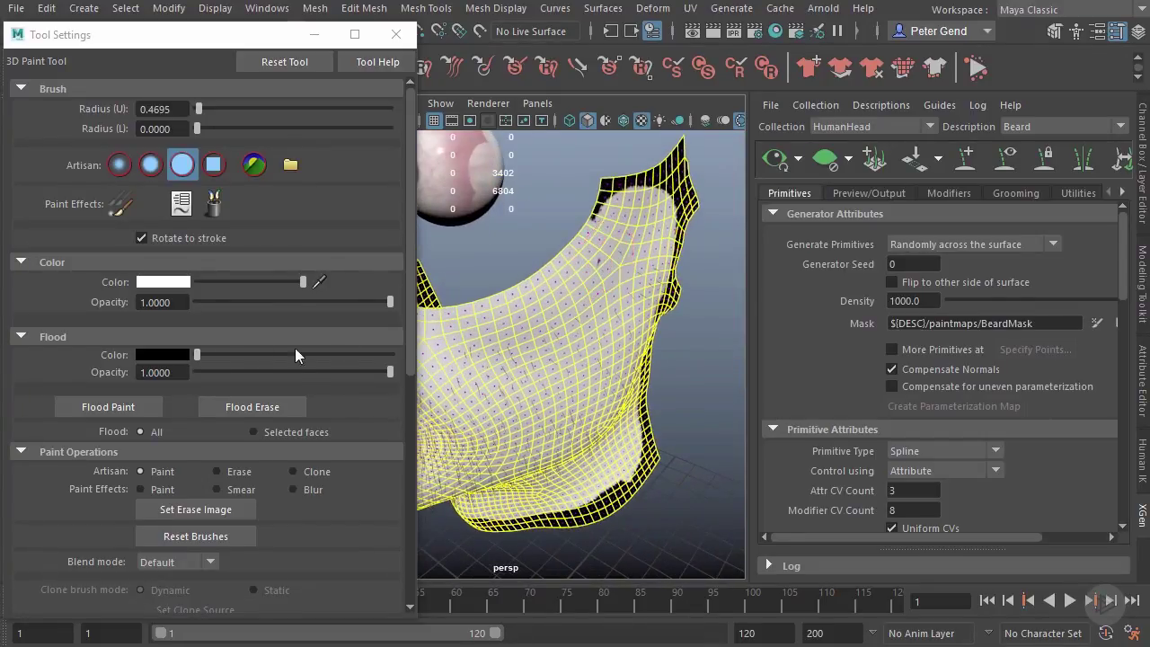
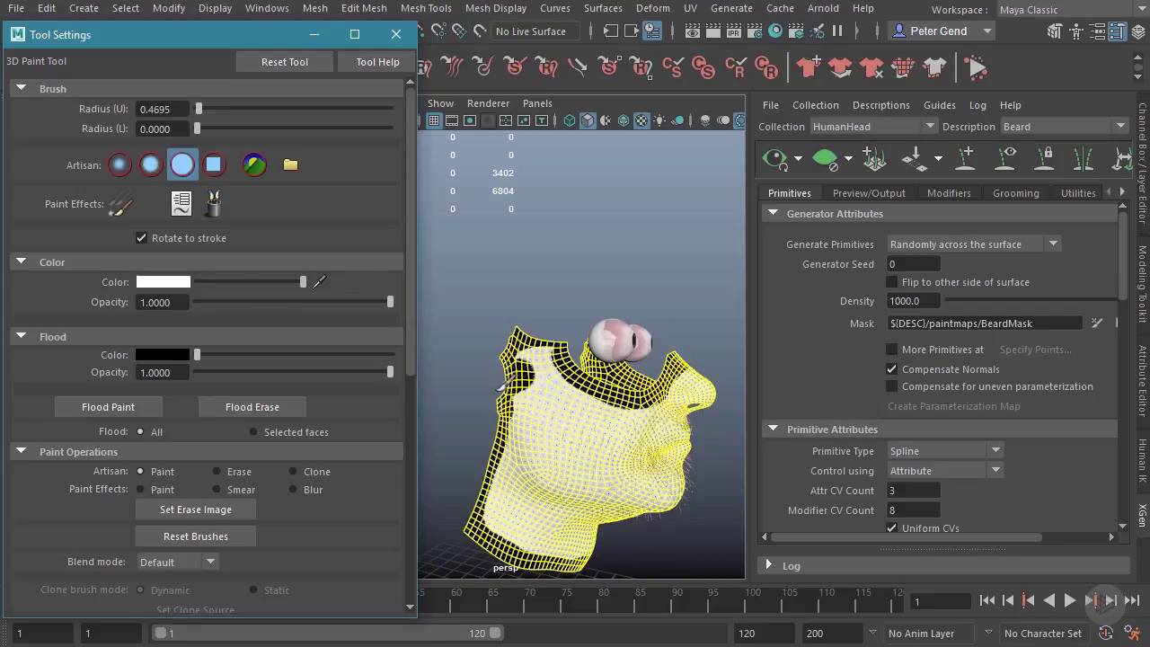
# Step: Clean up the black patch beside the ear with white paint and set the paint colour back to black
pyautogui.moveTo(538, 391)
pyautogui.keyDown('alt'); pyautogui.mouseDown()
pyautogui.moveTo(516, 388)
pyautogui.moveTo(525, 375)
pyautogui.mouseUp(); pyautogui.keyUp('alt')
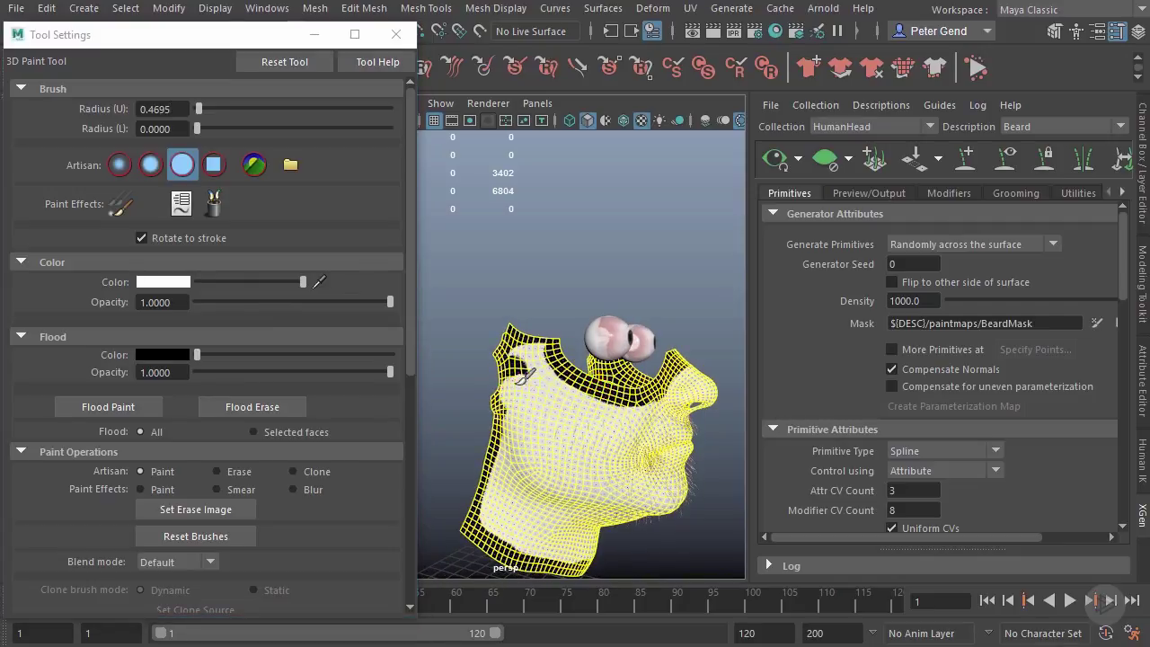
pyautogui.scroll(5, 523, 398)
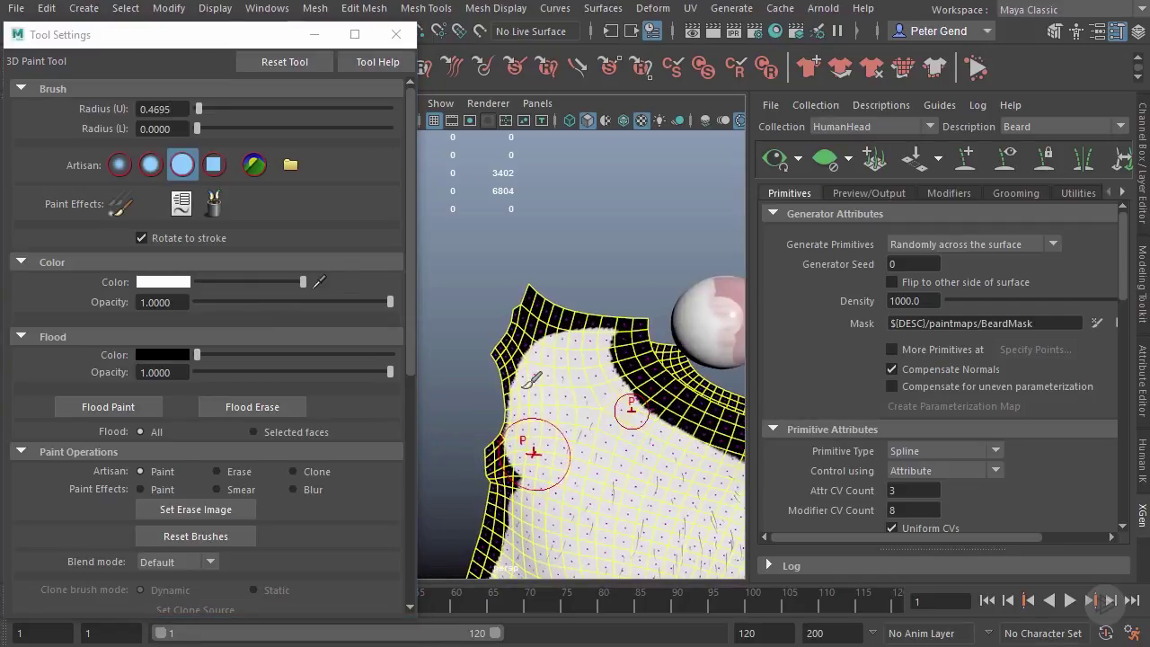
pyautogui.moveTo(302, 282); pyautogui.dragTo(119, 287)
pyautogui.moveTo(492, 361)
pyautogui.keyDown('alt'); pyautogui.mouseDown()
pyautogui.moveTo(476, 364)
pyautogui.moveTo(500, 408)
pyautogui.moveTo(497, 434)
pyautogui.moveTo(377, 409)
pyautogui.moveTo(211, 401)
pyautogui.moveTo(385, 402)
pyautogui.mouseUp(); pyautogui.keyUp('alt')
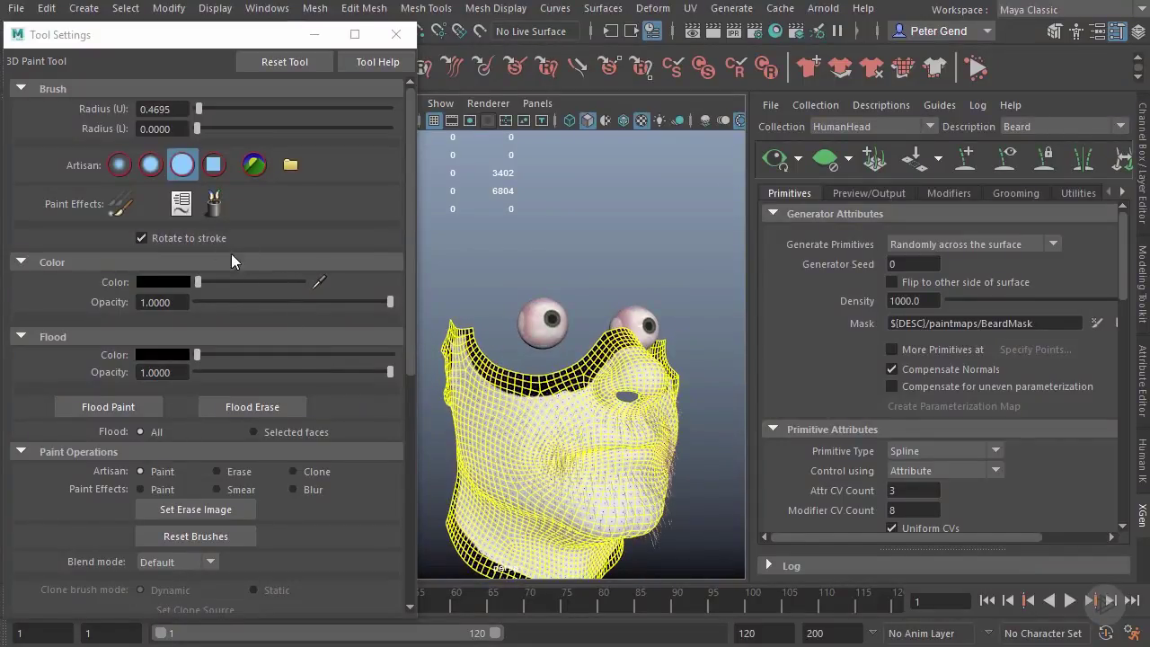
# Step: Choose the softest round brush and blend the black border with white along the cheek, ear and jaw
pyautogui.click(152, 166)
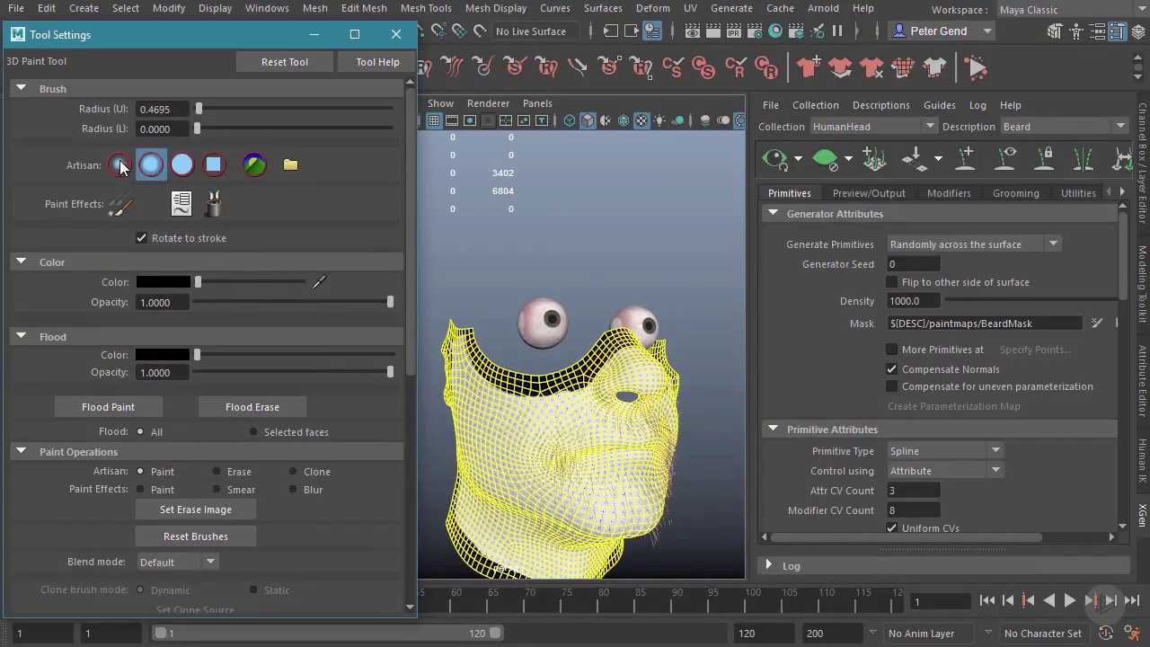
pyautogui.click(121, 166)
pyautogui.scroll(5, 597, 420)
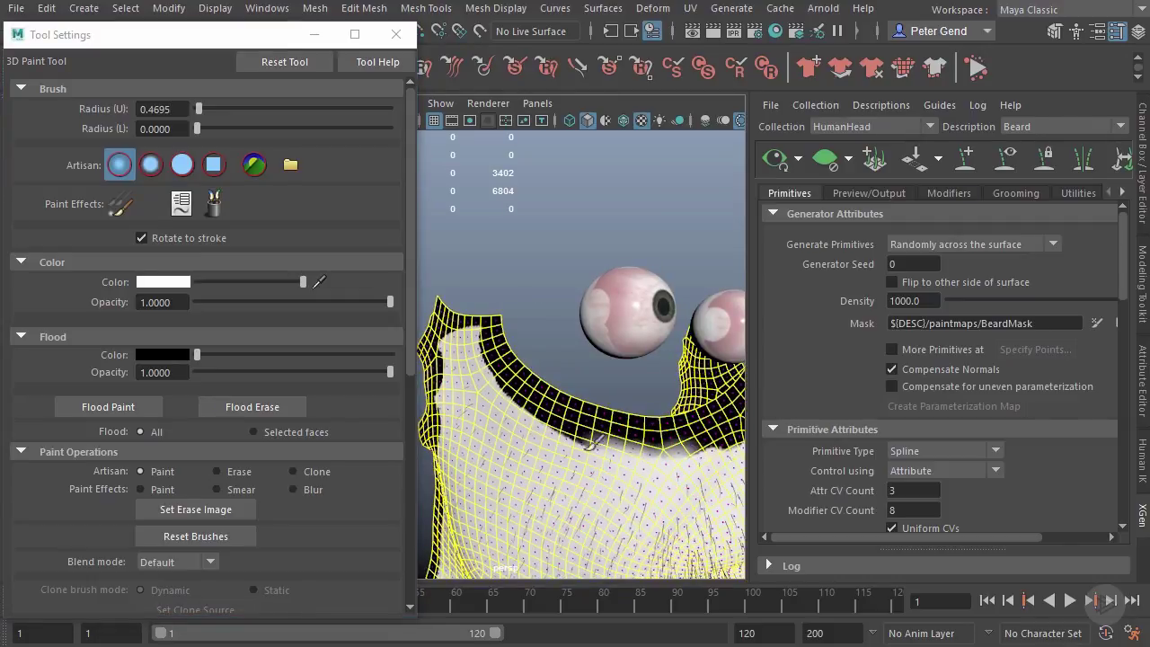
pyautogui.moveTo(460, 325)
pyautogui.keyDown('alt'); pyautogui.mouseDown()
pyautogui.moveTo(495, 364)
pyautogui.moveTo(584, 346)
pyautogui.mouseUp(); pyautogui.keyUp('alt')
pyautogui.moveTo(556, 452)
pyautogui.keyDown('alt'); pyautogui.mouseDown()
pyautogui.moveTo(585, 436)
pyautogui.moveTo(590, 372)
pyautogui.moveTo(592, 413)
pyautogui.moveTo(586, 303)
pyautogui.mouseUp(); pyautogui.keyUp('alt')
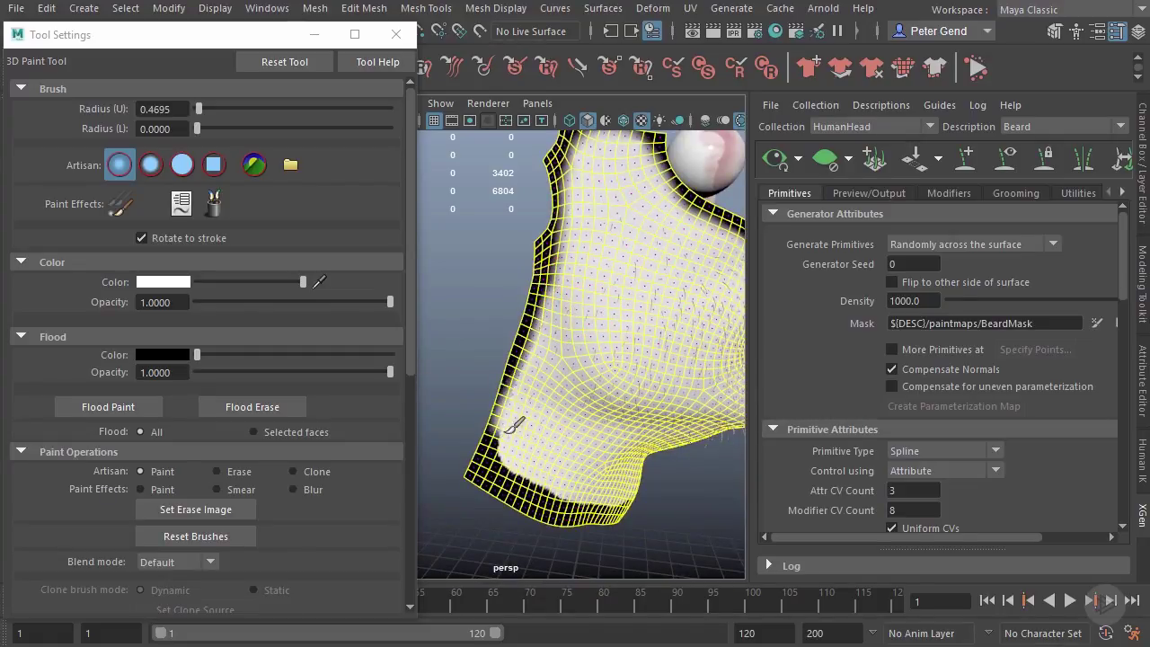
pyautogui.keyDown('alt'); pyautogui.moveTo(545, 482); pyautogui.dragTo(503, 450); pyautogui.keyUp('alt')
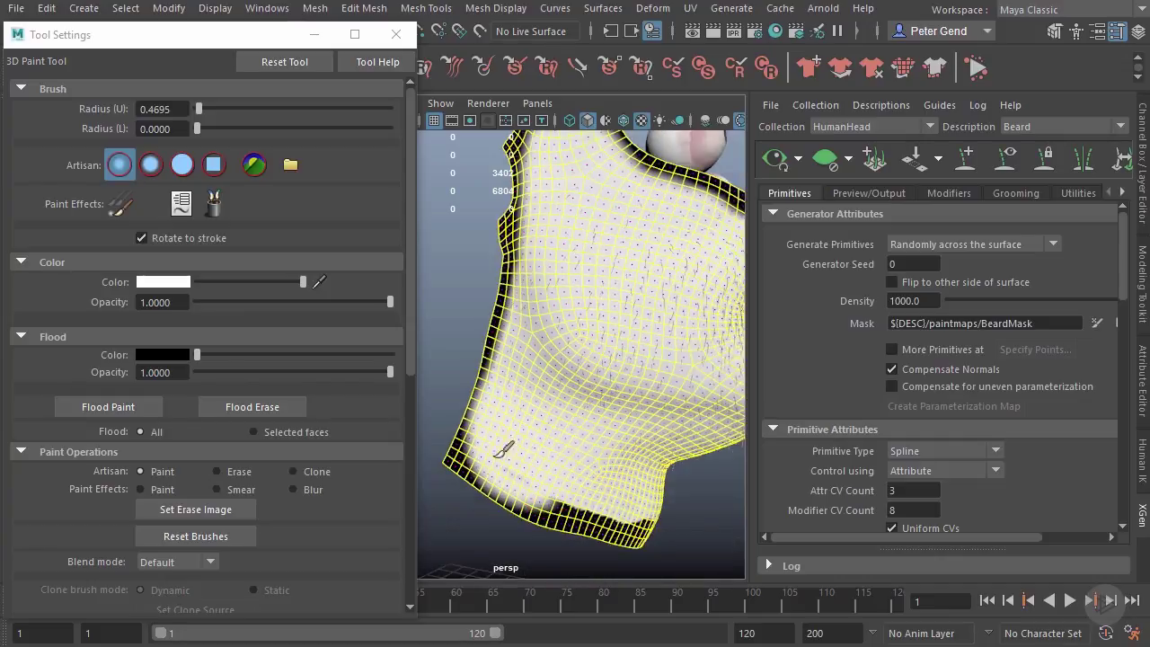
# Step: Soften the black border along the lower neck edge with white strokes
pyautogui.moveTo(580, 492)
pyautogui.keyDown('alt'); pyautogui.mouseDown()
pyautogui.moveTo(546, 475)
pyautogui.moveTo(593, 492)
pyautogui.moveTo(596, 460)
pyautogui.moveTo(582, 486)
pyautogui.moveTo(655, 504)
pyautogui.moveTo(604, 510)
pyautogui.mouseUp(); pyautogui.keyUp('alt')
pyautogui.keyDown('alt'); pyautogui.moveTo(603, 511); pyautogui.dragTo(539, 393, button='right'); pyautogui.keyUp('alt')
pyautogui.keyDown('alt'); pyautogui.moveTo(539, 393); pyautogui.dragTo(542, 434); pyautogui.keyUp('alt')
pyautogui.keyDown('alt'); pyautogui.moveTo(542, 434); pyautogui.dragTo(611, 336, button='right'); pyautogui.keyUp('alt')
pyautogui.keyDown('alt'); pyautogui.moveTo(611, 336); pyautogui.dragTo(629, 433, button='middle'); pyautogui.keyUp('alt')
# Step: Feather the black border's inner edge below the eye and beside the nose with the soft white brush
pyautogui.keyDown('alt'); pyautogui.moveTo(485, 377); pyautogui.dragTo(584, 374); pyautogui.keyUp('alt')
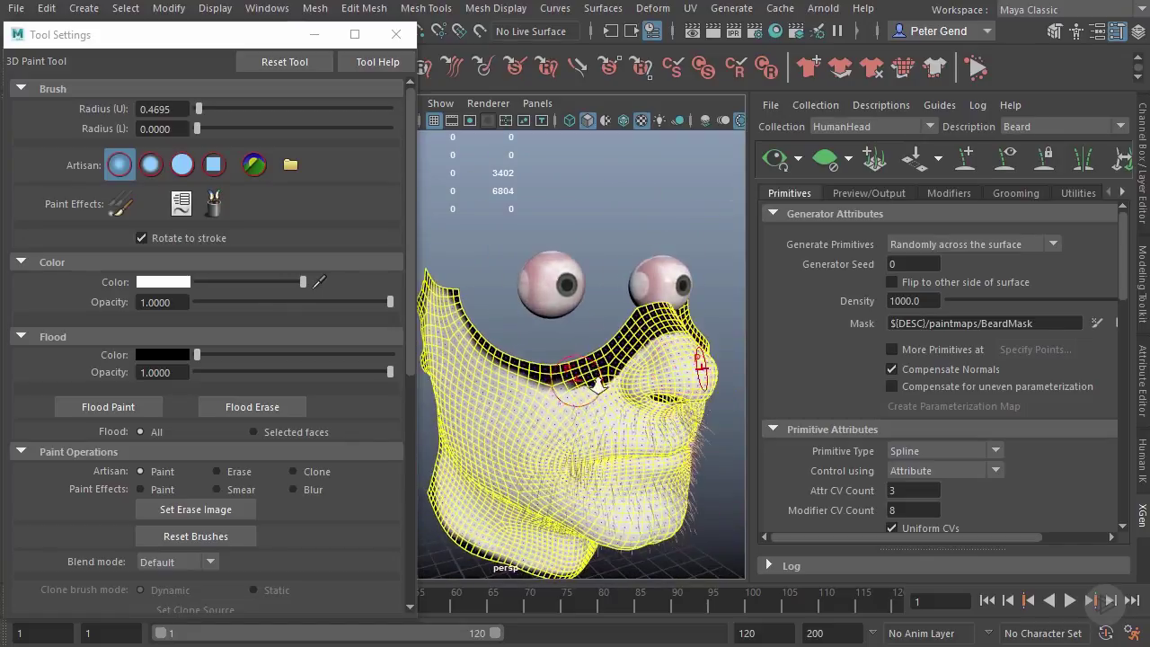
pyautogui.keyDown('alt'); pyautogui.moveTo(584, 373); pyautogui.dragTo(648, 420, button='right'); pyautogui.keyUp('alt')
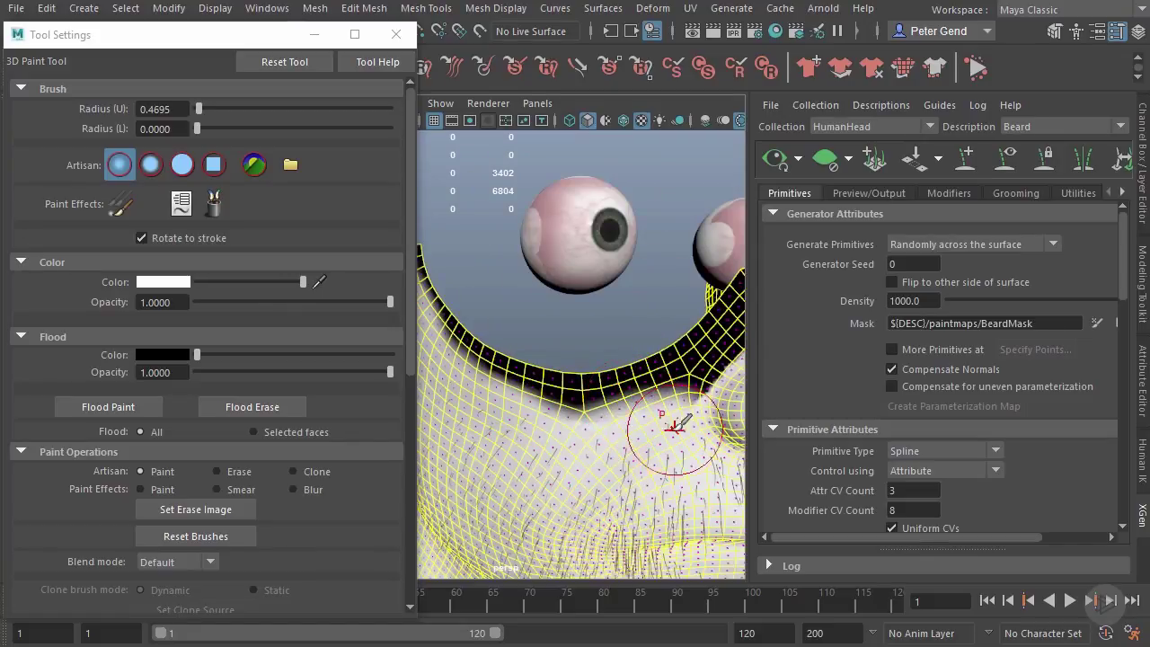
pyautogui.keyDown('alt'); pyautogui.moveTo(680, 423); pyautogui.dragTo(631, 456); pyautogui.keyUp('alt')
pyautogui.moveTo(669, 413)
pyautogui.keyDown('alt'); pyautogui.mouseDown()
pyautogui.moveTo(661, 442)
pyautogui.moveTo(611, 467)
pyautogui.mouseUp(); pyautogui.keyUp('alt')
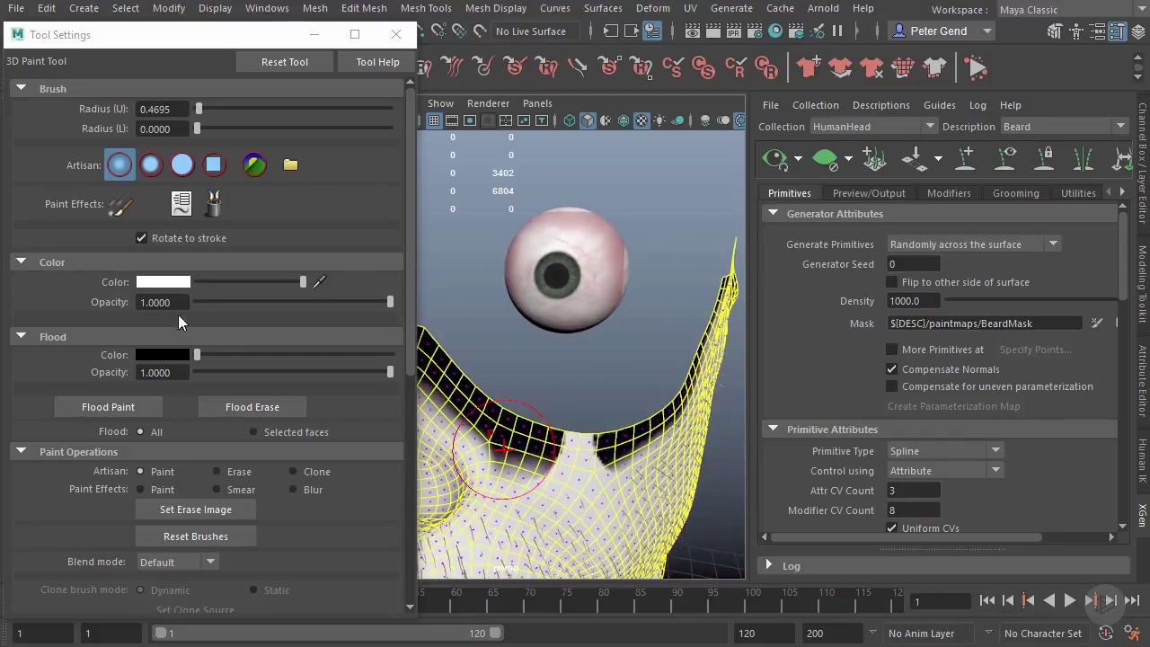
# Step: Switch the paint colour to black and fill the unpainted gap in the upper cheek border under the other eye
pyautogui.click(241, 365)
pyautogui.moveTo(233, 281); pyautogui.dragTo(194, 281)
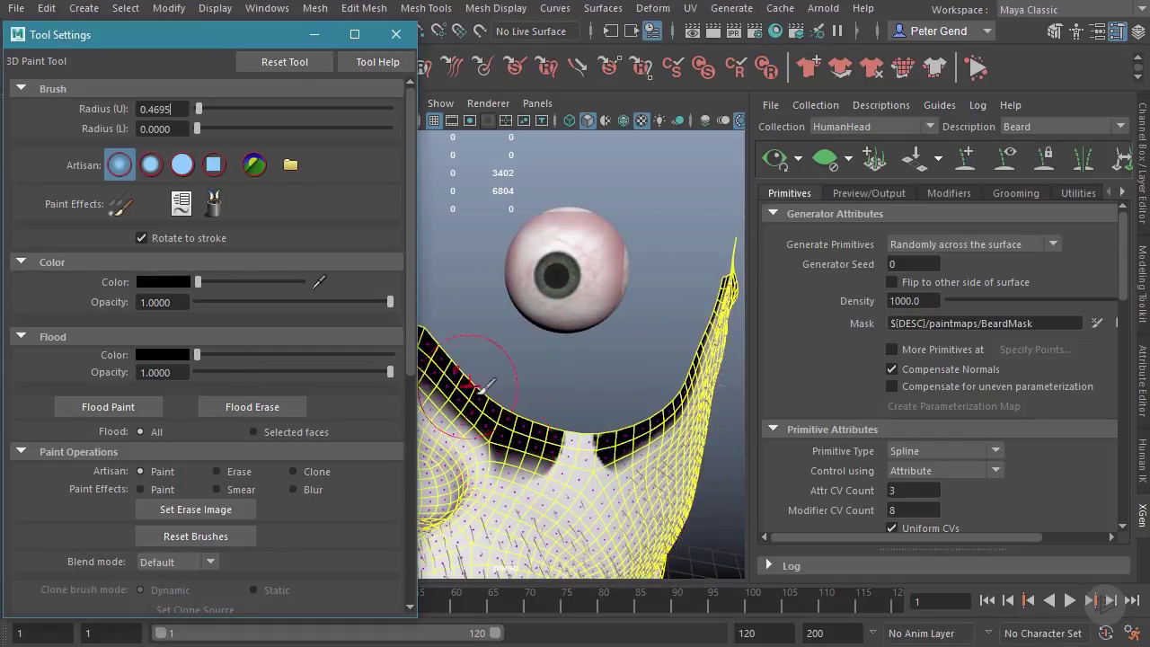
pyautogui.keyDown('alt'); pyautogui.moveTo(481, 392); pyautogui.dragTo(495, 380); pyautogui.keyUp('alt')
pyautogui.moveTo(571, 347)
pyautogui.mouseDown()
pyautogui.moveTo(561, 357)
pyautogui.moveTo(586, 352)
pyautogui.mouseUp()
# Step: Trim the repaired upper cheek border with white and the softer round brush, and blend it with the softest one
pyautogui.click(182, 165)
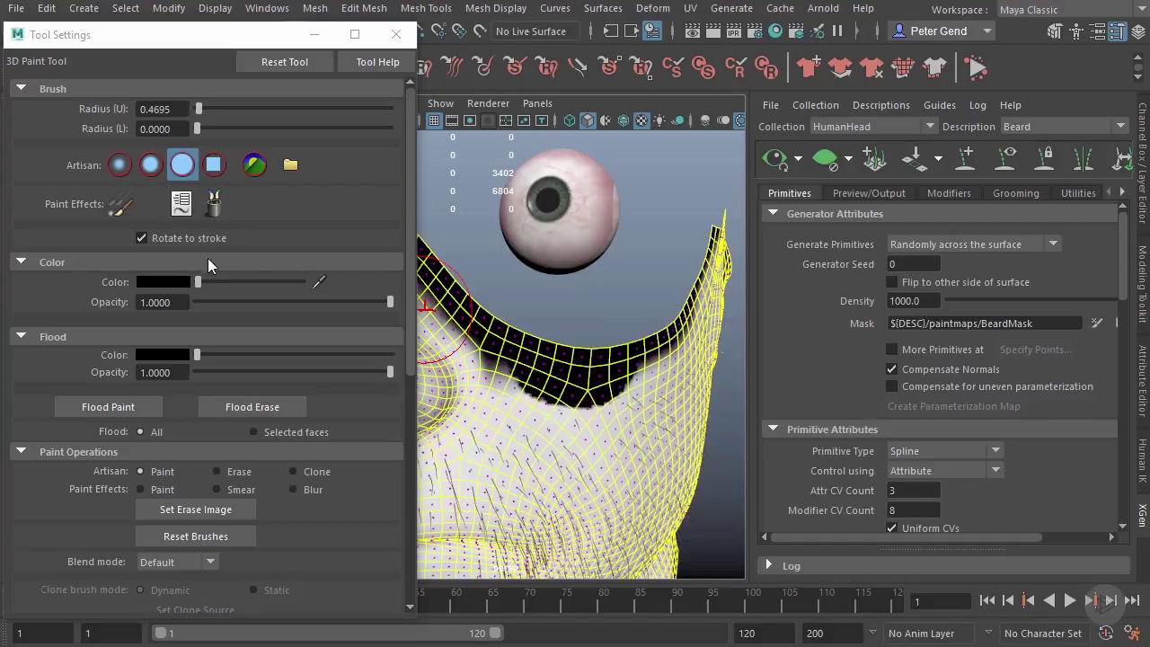
pyautogui.moveTo(197, 282); pyautogui.dragTo(297, 284)
pyautogui.click(149, 165)
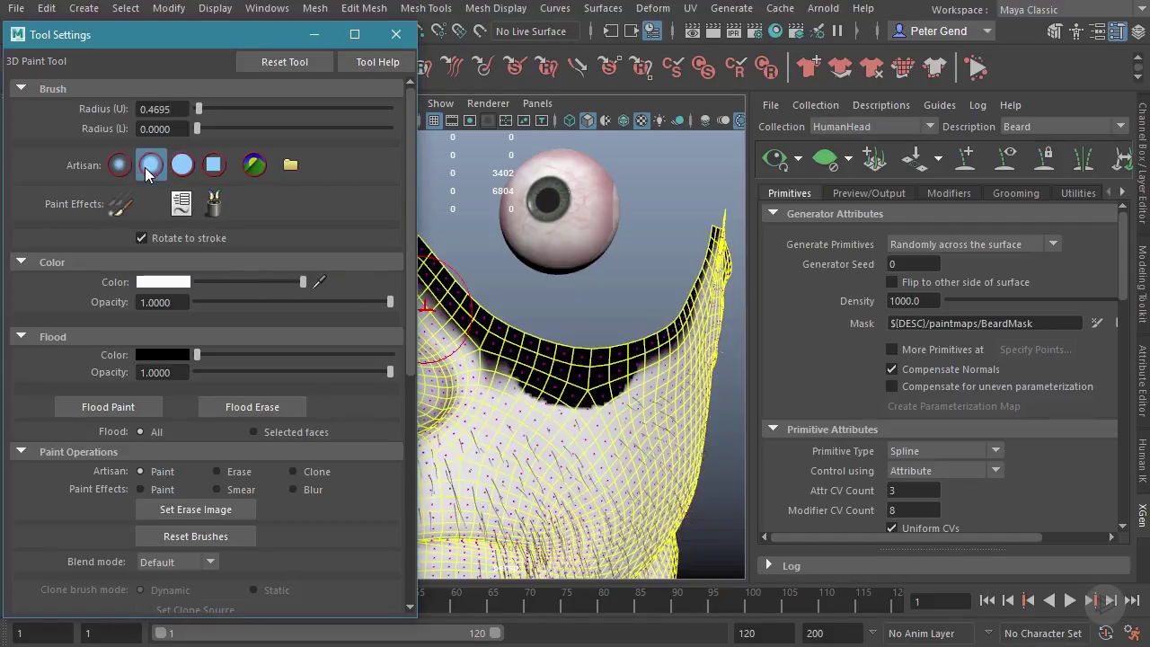
pyautogui.moveTo(543, 404)
pyautogui.mouseDown()
pyautogui.moveTo(625, 397)
pyautogui.moveTo(537, 400)
pyautogui.mouseUp()
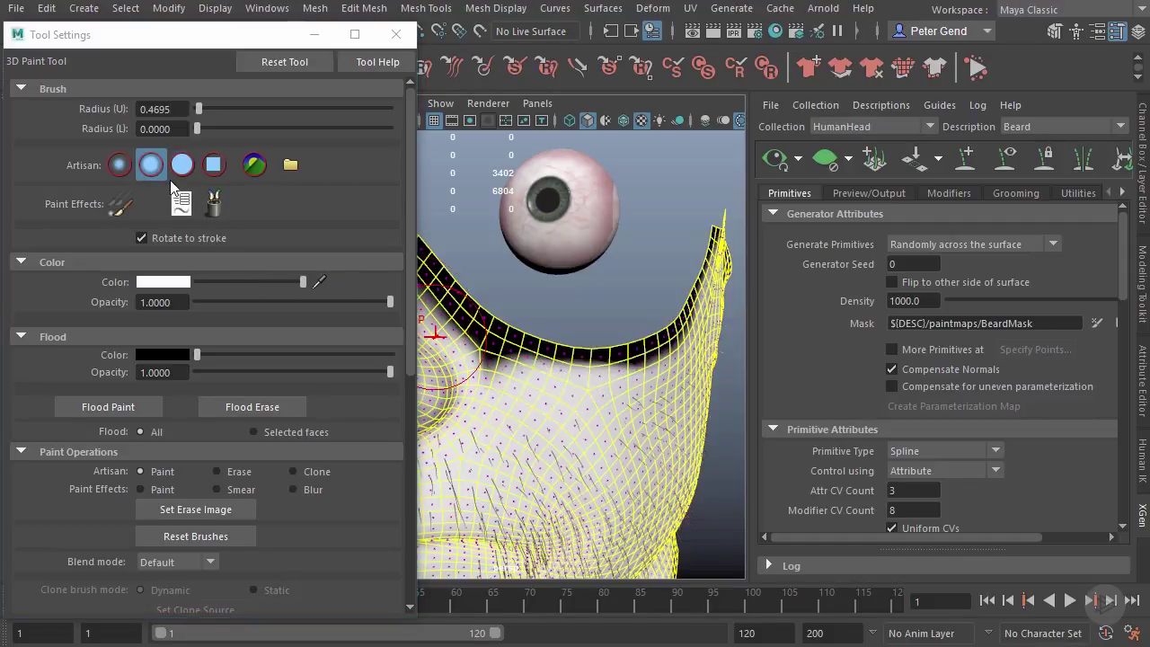
pyautogui.click(119, 165)
pyautogui.moveTo(617, 385)
pyautogui.mouseDown()
pyautogui.moveTo(481, 361)
pyautogui.moveTo(496, 354)
pyautogui.moveTo(467, 346)
pyautogui.mouseUp()
# Step: Paint a solid black strip with the solid round brush from below the lower lip over the chin to the neck
pyautogui.scroll(-5, 534, 400)
pyautogui.moveTo(534, 405)
pyautogui.keyDown('alt'); pyautogui.mouseDown()
pyautogui.moveTo(639, 411)
pyautogui.moveTo(616, 403)
pyautogui.mouseUp(); pyautogui.keyUp('alt')
pyautogui.scroll(-2, 620, 403)
pyautogui.moveTo(557, 404)
pyautogui.keyDown('alt'); pyautogui.mouseDown(button='middle')
pyautogui.moveTo(552, 347)
pyautogui.moveTo(575, 377)
pyautogui.mouseUp(button='middle'); pyautogui.keyUp('alt')
pyautogui.scroll(2, 565, 350)
pyautogui.scroll(4, 573, 313)
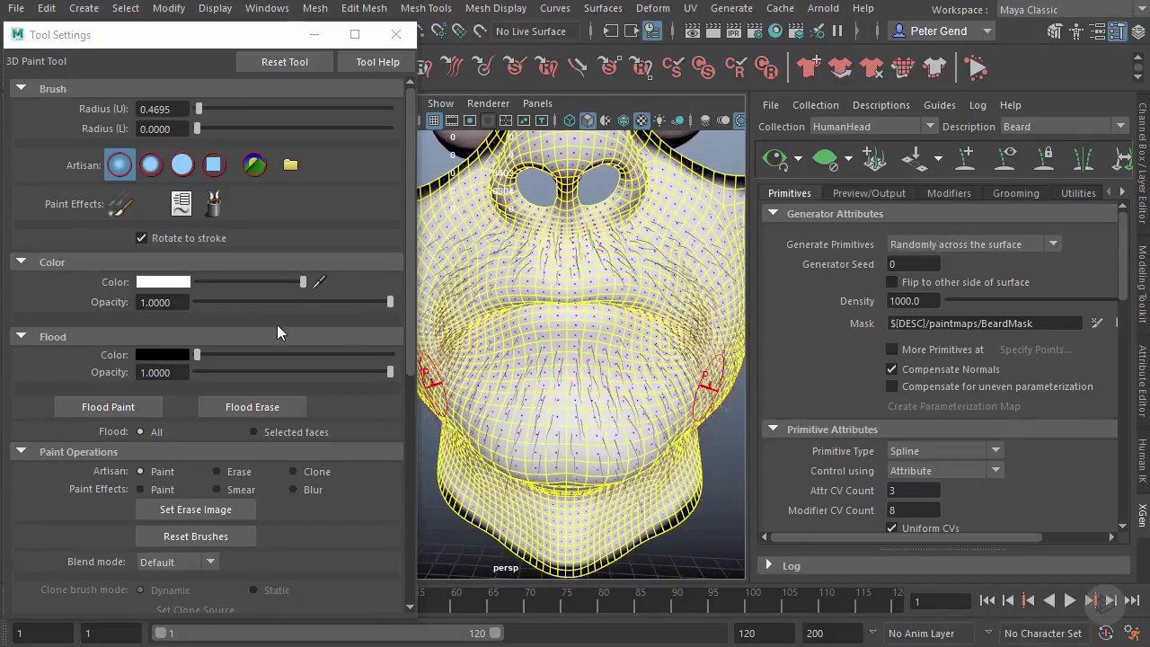
pyautogui.click(182, 165)
pyautogui.scroll(-5, 534, 380)
pyautogui.moveTo(259, 281); pyautogui.dragTo(196, 282)
pyautogui.keyDown('alt'); pyautogui.moveTo(496, 415); pyautogui.dragTo(547, 367); pyautogui.keyUp('alt')
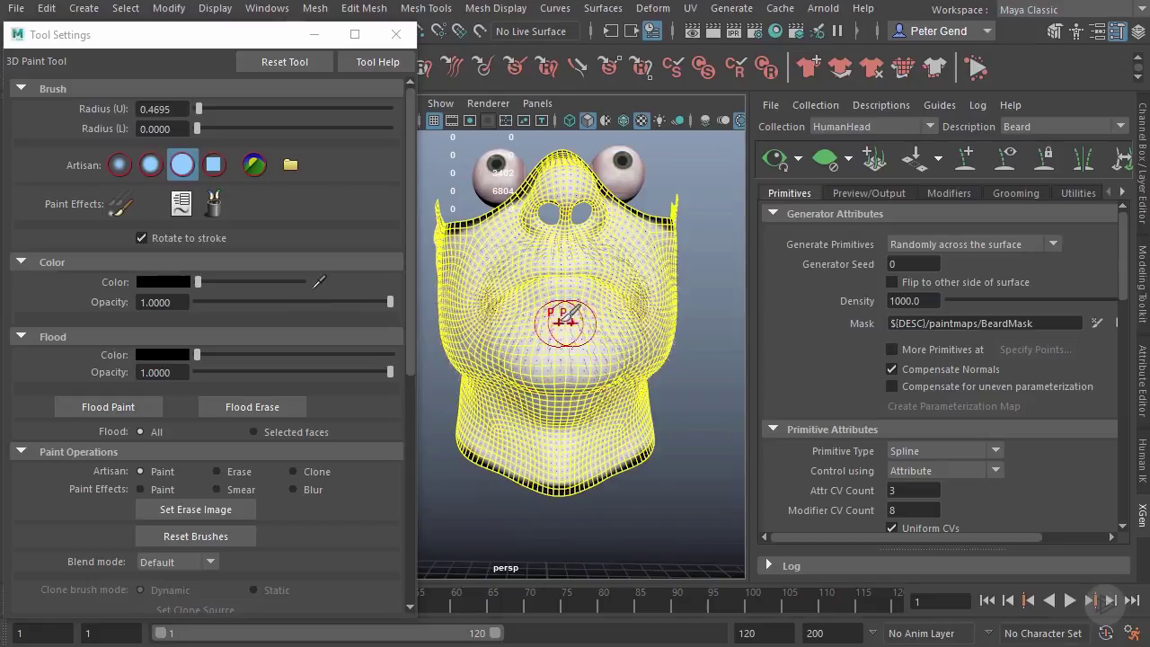
pyautogui.moveTo(570, 301); pyautogui.dragTo(573, 335)
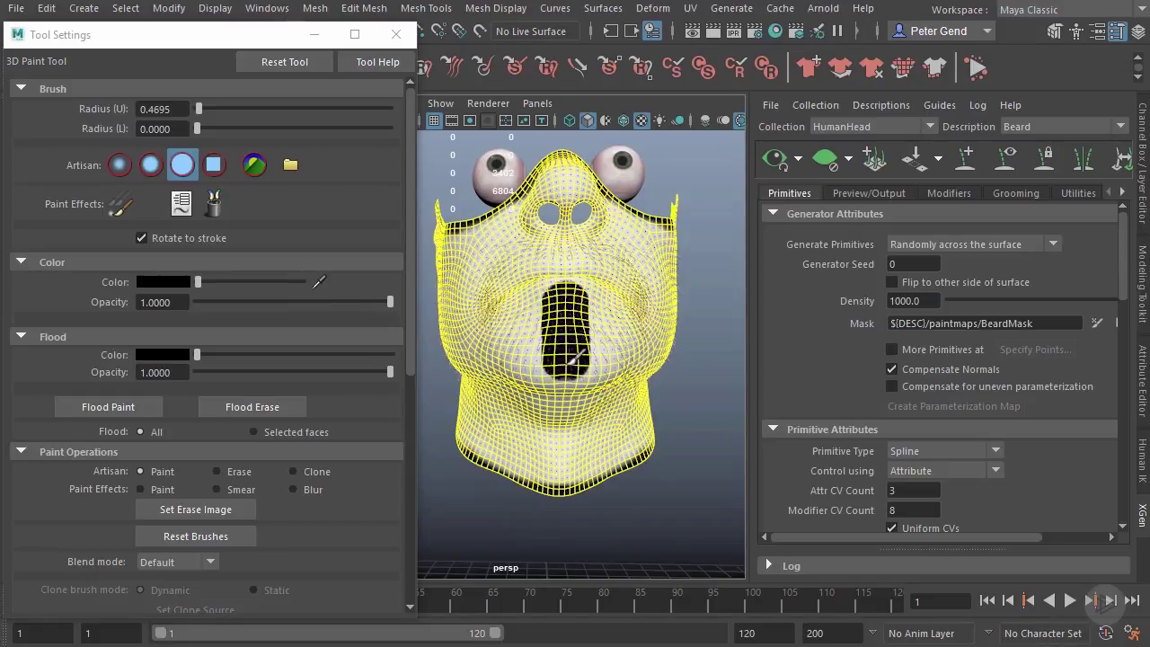
pyautogui.moveTo(573, 378); pyautogui.dragTo(573, 443)
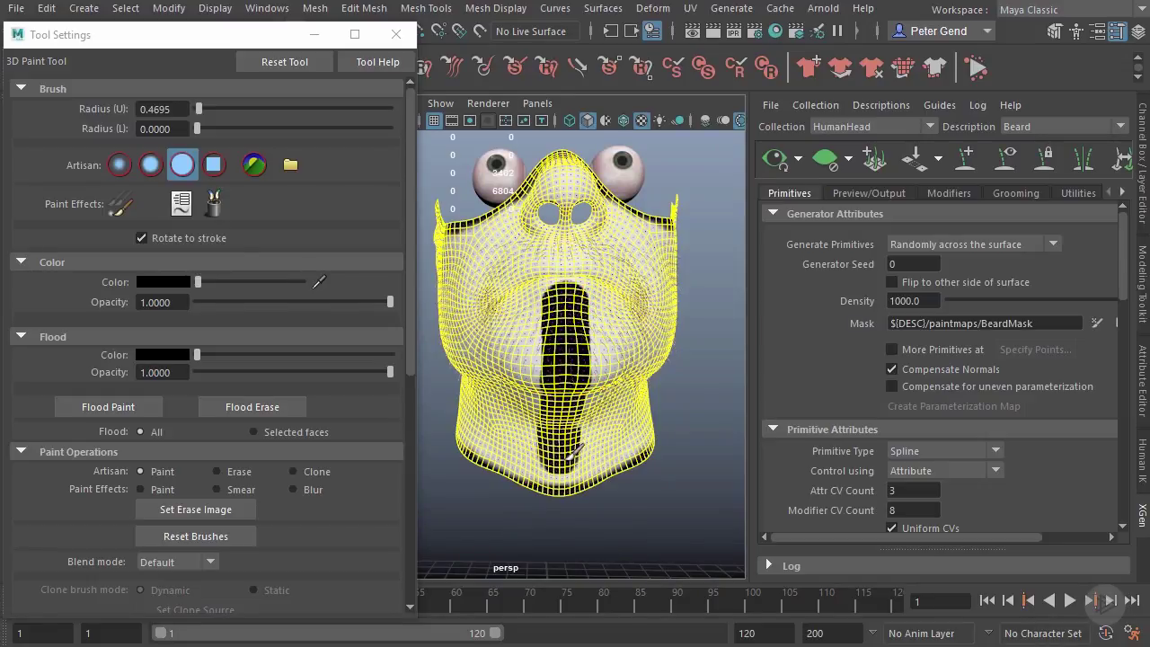
pyautogui.moveTo(575, 302); pyautogui.dragTo(559, 329)
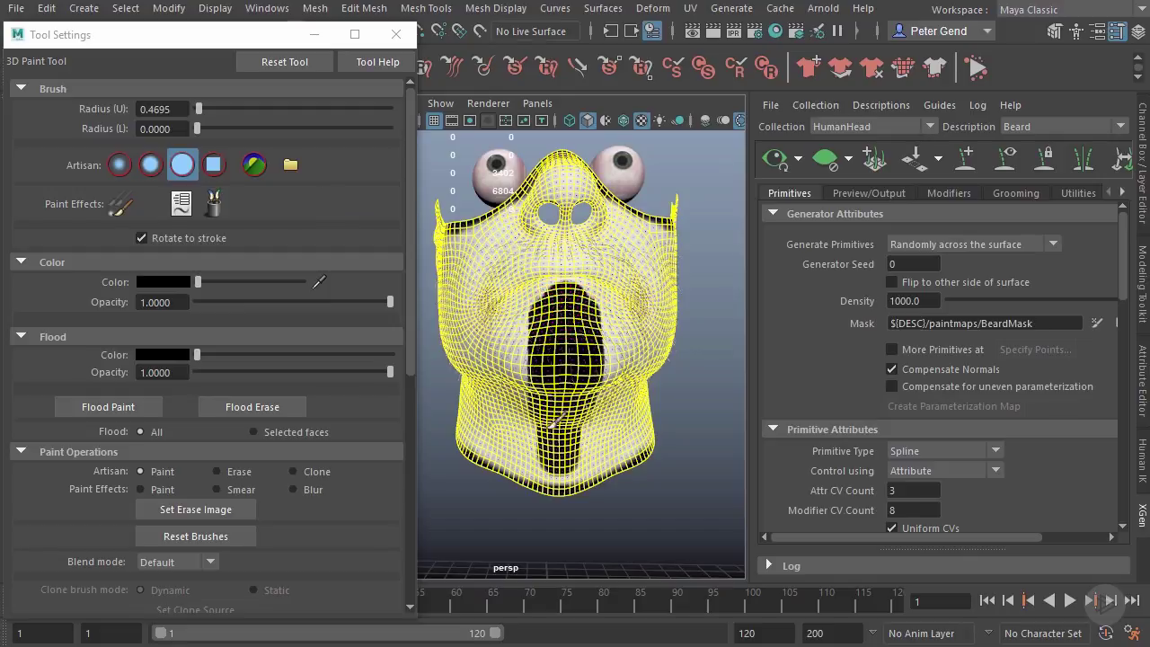
# Step: Try to narrow the black chin patch by painting its sides white with the softer round brush
pyautogui.click(151, 164)
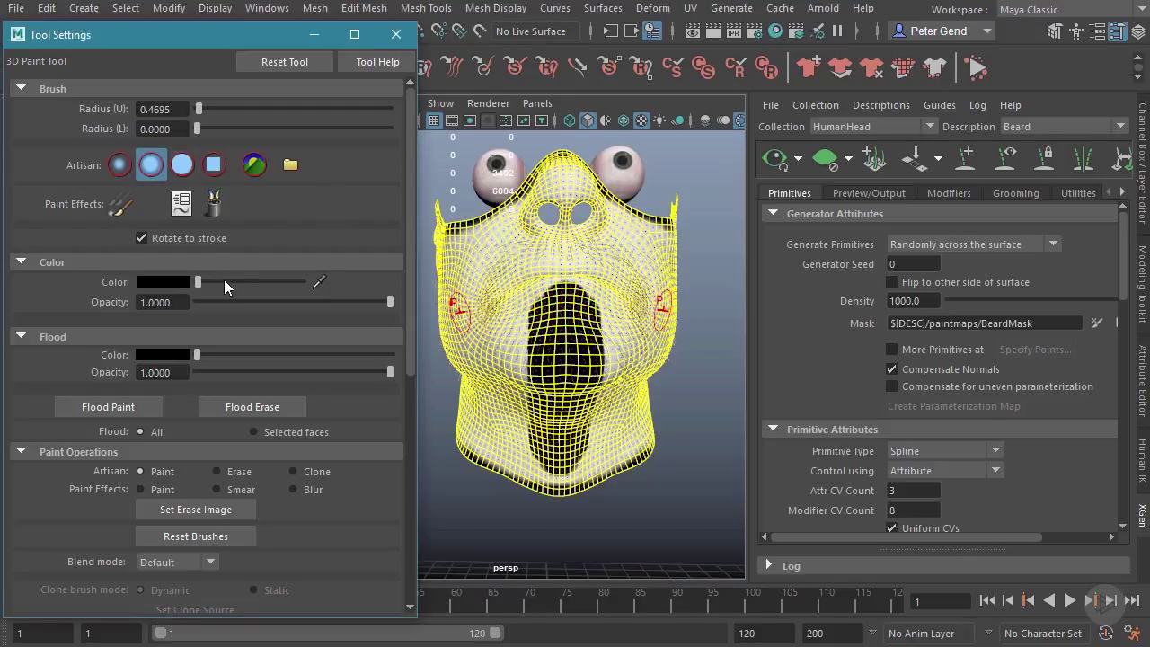
pyautogui.moveTo(224, 281); pyautogui.dragTo(314, 283)
pyautogui.keyDown('alt'); pyautogui.moveTo(512, 320); pyautogui.dragTo(544, 325); pyautogui.keyUp('alt')
pyautogui.keyDown('alt'); pyautogui.moveTo(544, 325); pyautogui.dragTo(595, 325, button='right'); pyautogui.keyUp('alt')
pyautogui.moveTo(595, 322)
pyautogui.mouseDown()
pyautogui.moveTo(629, 288)
pyautogui.moveTo(596, 328)
pyautogui.moveTo(590, 394)
pyautogui.moveTo(593, 380)
pyautogui.mouseUp()
# Step: Return to the solid round brush and widen the black area across the chin, under the jaw and down the neck
pyautogui.click(184, 169)
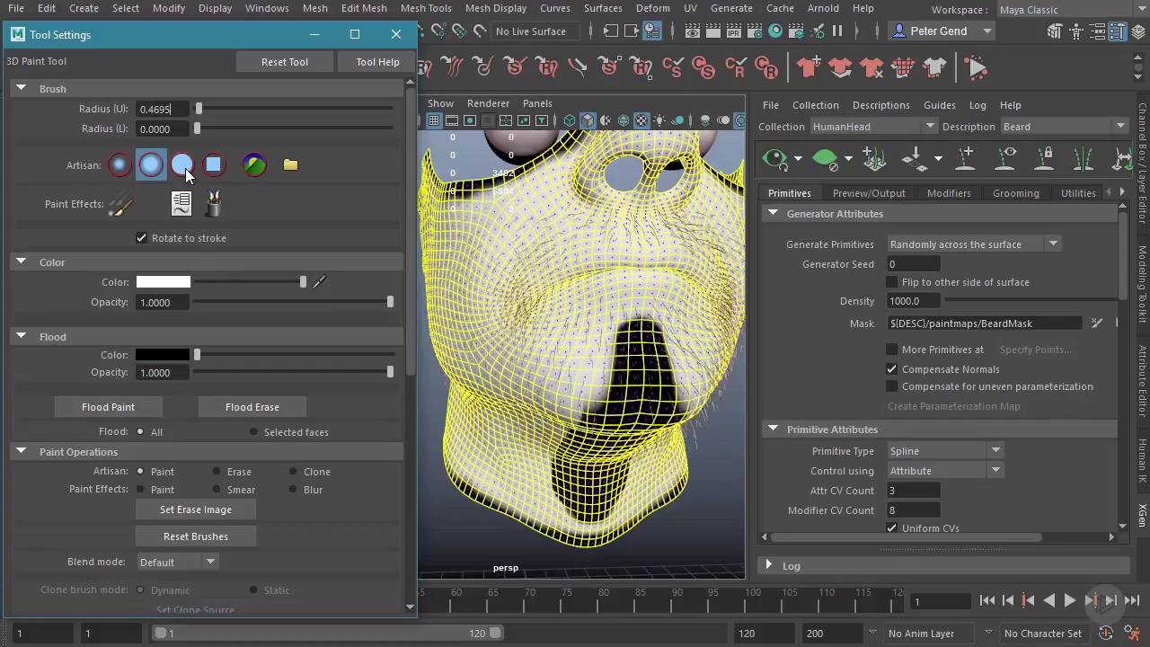
pyautogui.click(183, 168)
pyautogui.keyDown('alt'); pyautogui.moveTo(546, 295); pyautogui.dragTo(525, 292); pyautogui.keyUp('alt')
pyautogui.moveTo(597, 438)
pyautogui.mouseDown()
pyautogui.moveTo(611, 310)
pyautogui.moveTo(596, 319)
pyautogui.moveTo(609, 404)
pyautogui.moveTo(559, 493)
pyautogui.moveTo(570, 522)
pyautogui.mouseUp()
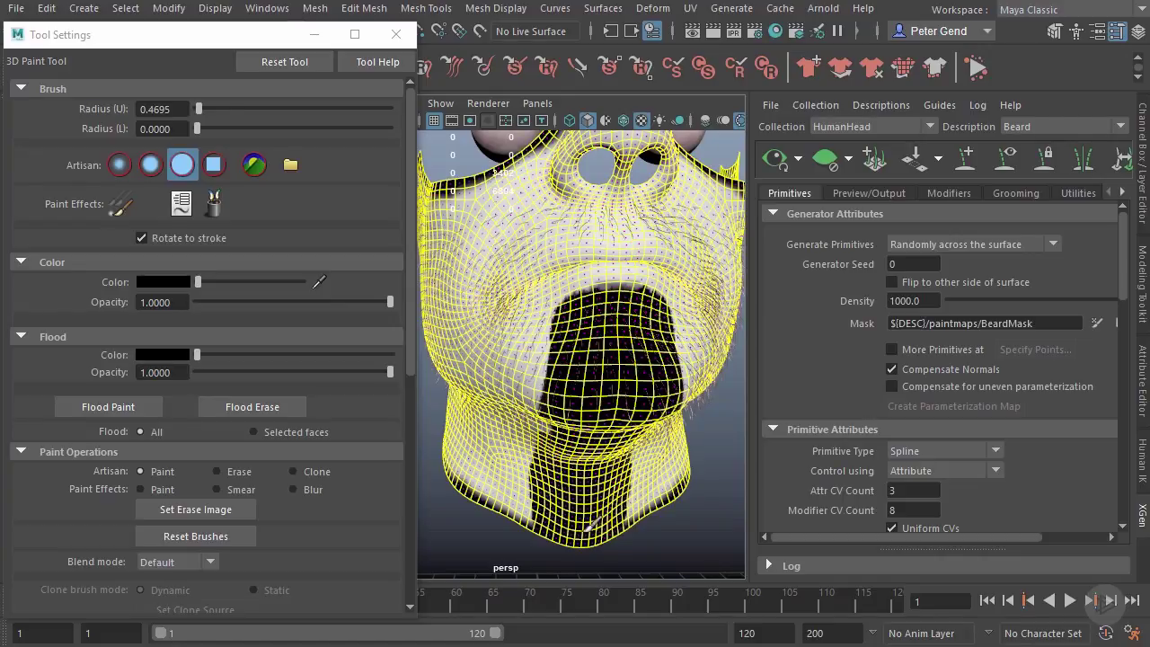
pyautogui.keyDown('alt'); pyautogui.moveTo(568, 476); pyautogui.dragTo(605, 381); pyautogui.keyUp('alt')
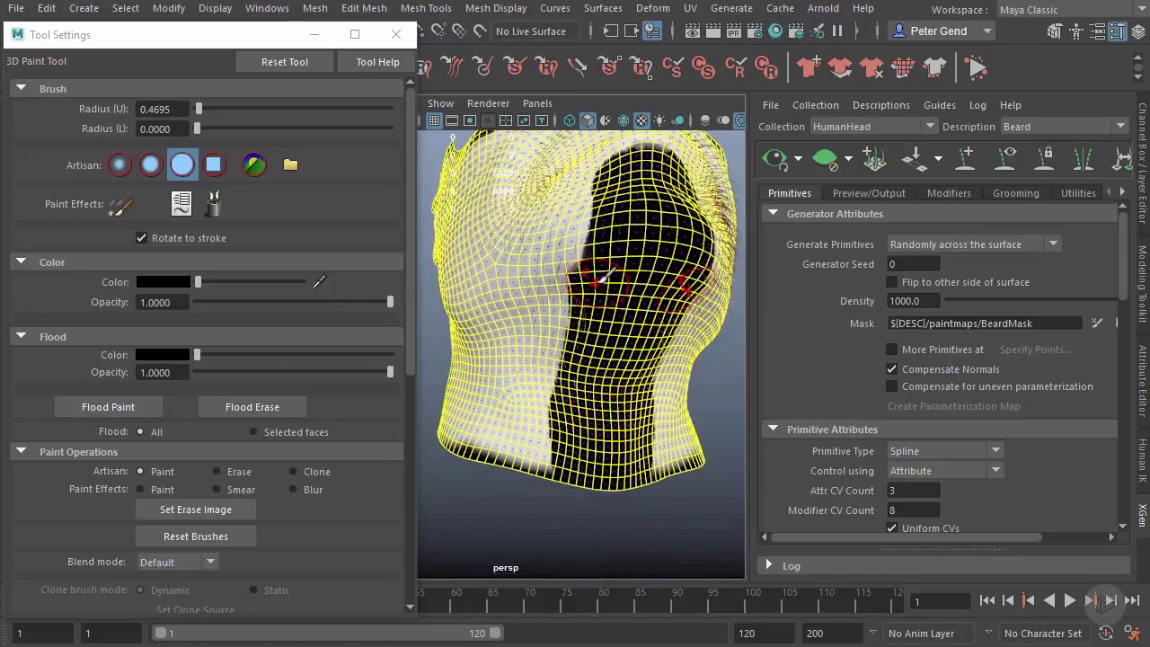
# Step: Soften the sides of the black chin and neck area using white with the softest round brush
pyautogui.click(119, 165)
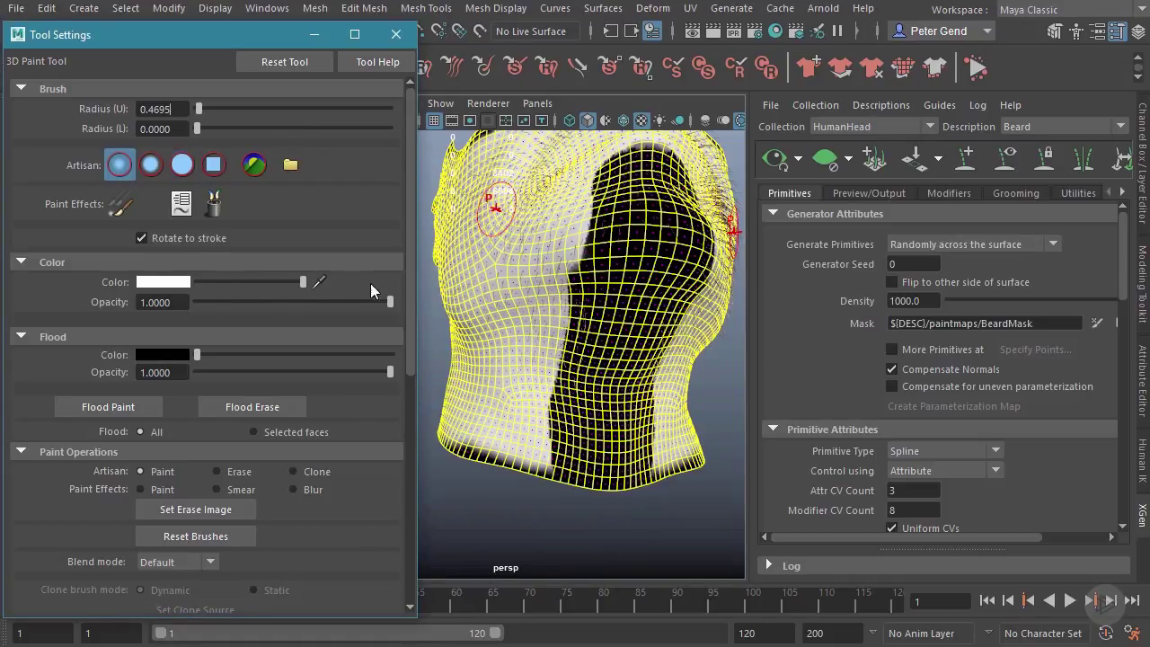
pyautogui.click(583, 181)
pyautogui.moveTo(568, 259)
pyautogui.mouseDown()
pyautogui.moveTo(583, 214)
pyautogui.moveTo(542, 465)
pyautogui.mouseUp()
pyautogui.moveTo(544, 303)
pyautogui.keyDown('alt'); pyautogui.mouseDown()
pyautogui.moveTo(590, 354)
pyautogui.moveTo(611, 311)
pyautogui.mouseUp(); pyautogui.keyUp('alt')
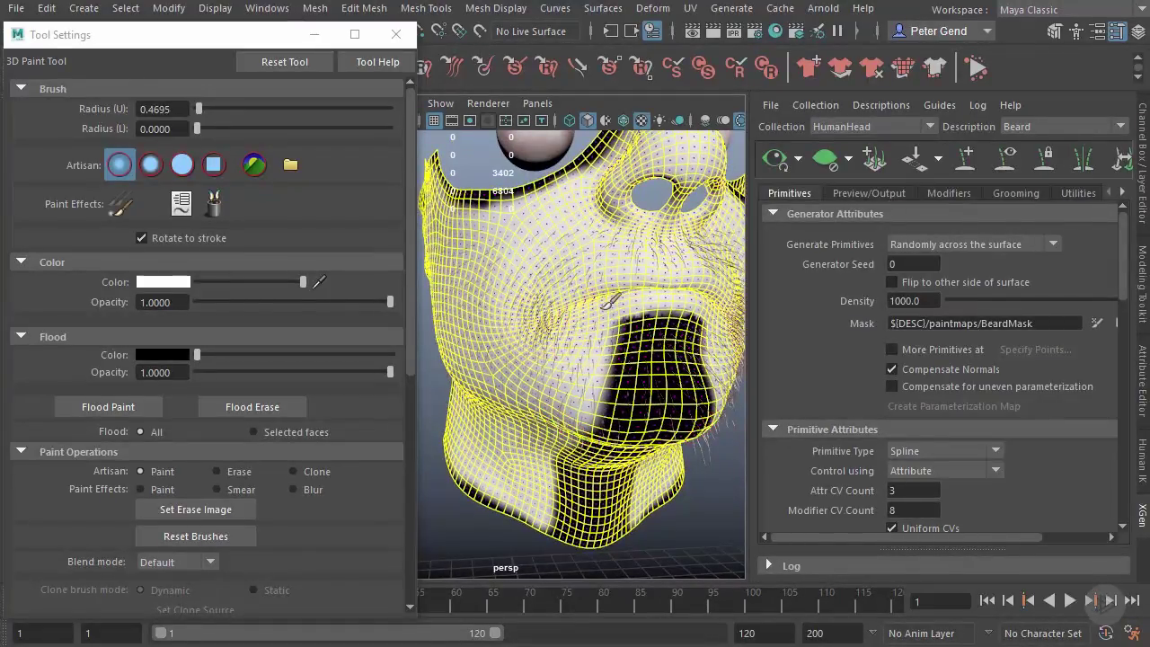
# Step: Widen the XGen panel to reach the Mask options and save the painted BeardMask map
pyautogui.press('f')
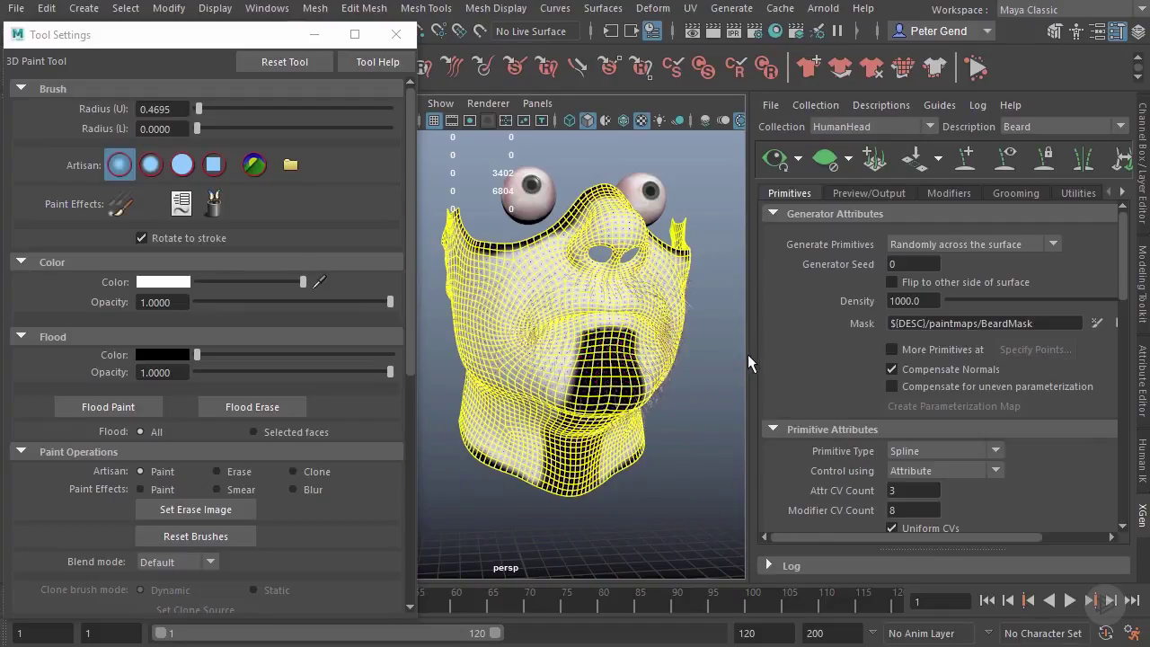
pyautogui.moveTo(748, 363); pyautogui.dragTo(687, 363)
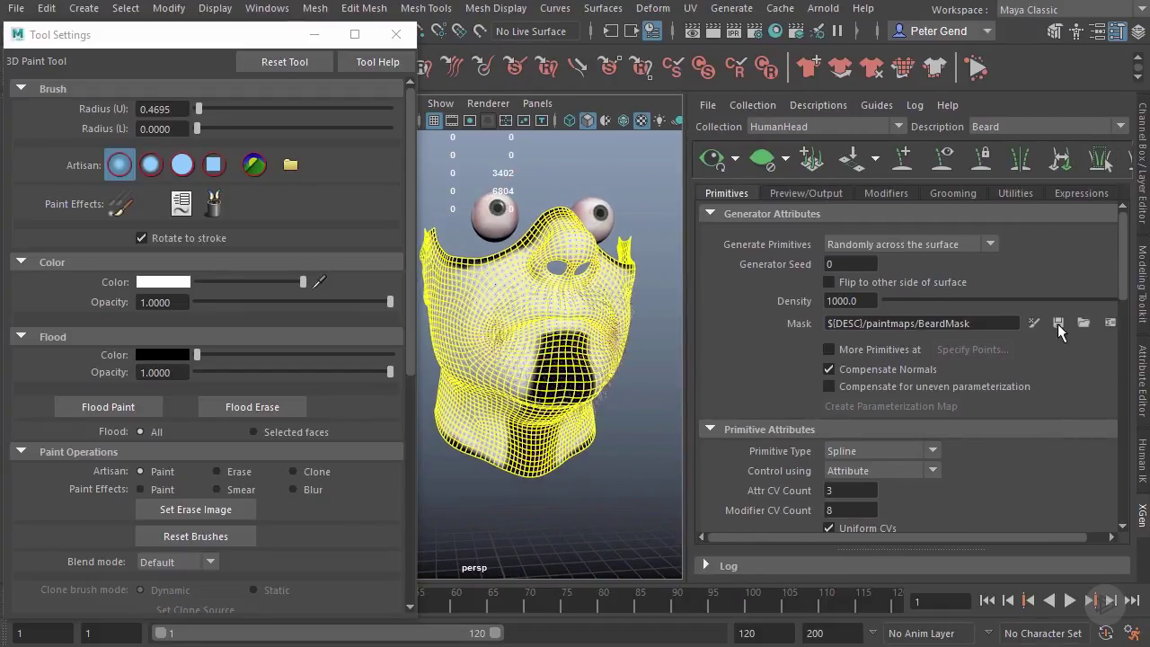
pyautogui.click(1058, 324)
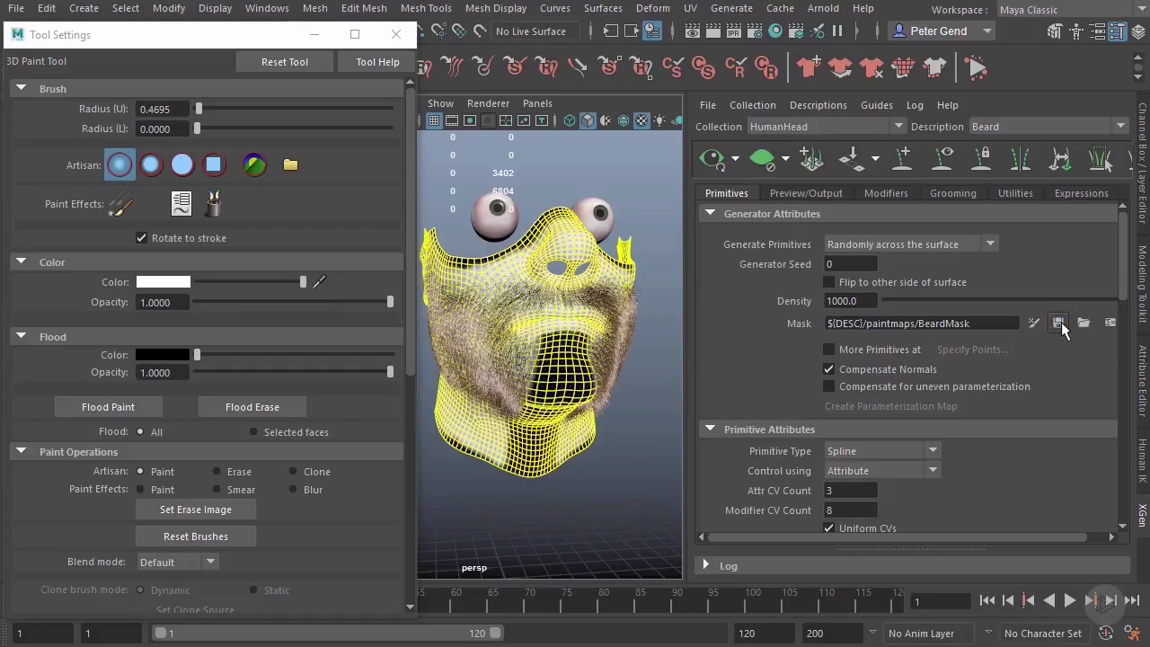
# Step: Close the paint tool settings, deselect the beard geometry and inspect the masked beard around the mouth and chin
pyautogui.click(395, 34)
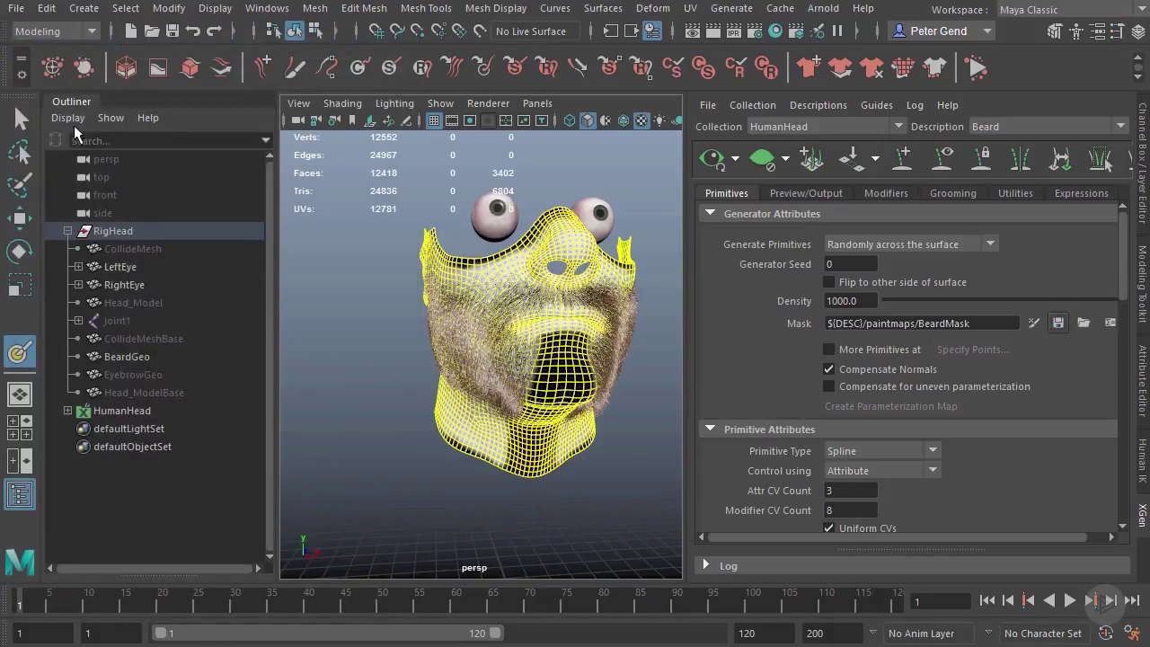
pyautogui.press('q')
pyautogui.click(376, 388)
pyautogui.keyDown('alt'); pyautogui.moveTo(496, 459); pyautogui.dragTo(472, 468); pyautogui.keyUp('alt')
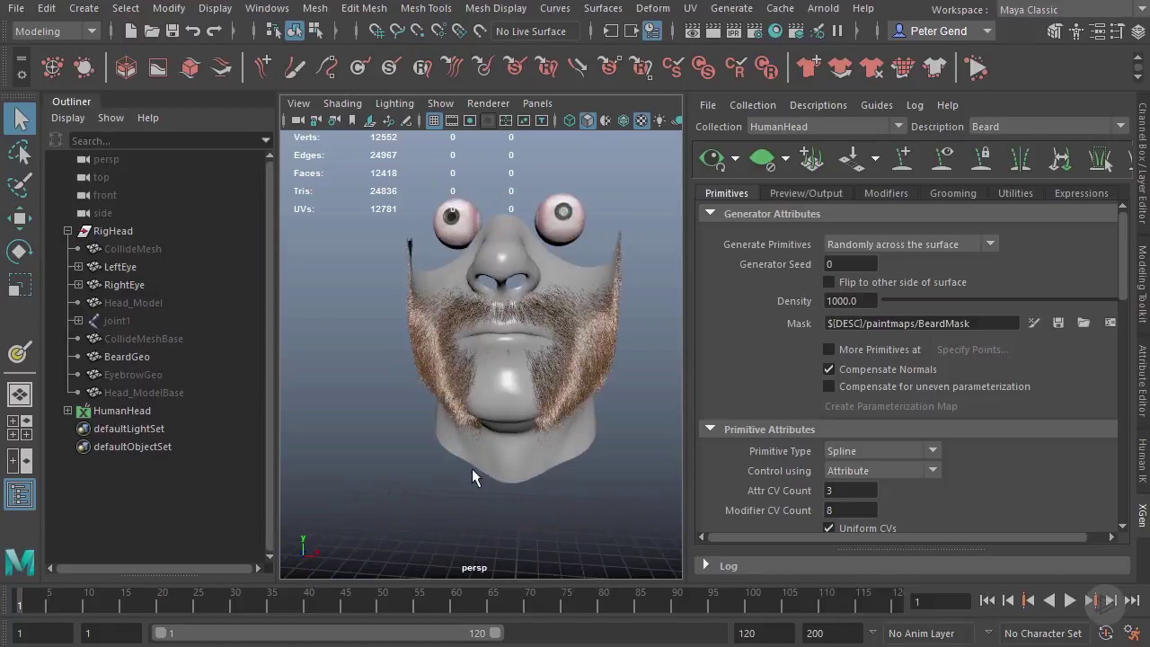
pyautogui.scroll(3, 509, 365)
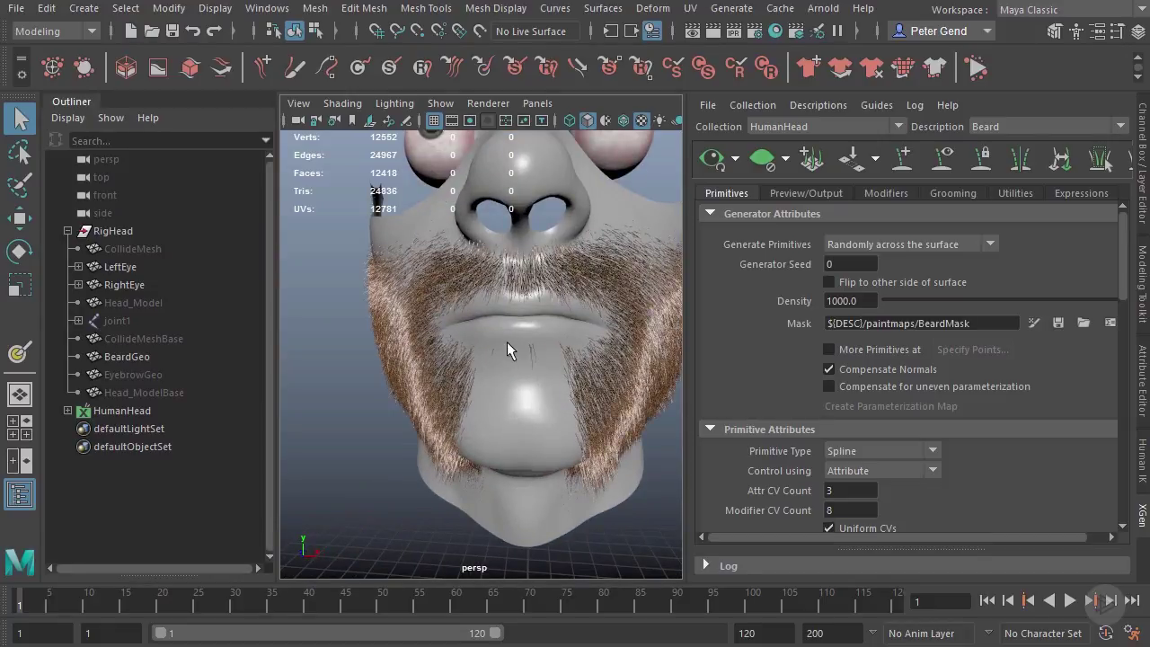
# Step: Extend the black BeardMask area up to just under the lower lip with the solid round brush and save the map
pyautogui.moveTo(541, 368)
pyautogui.keyDown('alt'); pyautogui.mouseDown()
pyautogui.moveTo(579, 372)
pyautogui.moveTo(558, 375)
pyautogui.mouseUp(); pyautogui.keyUp('alt')
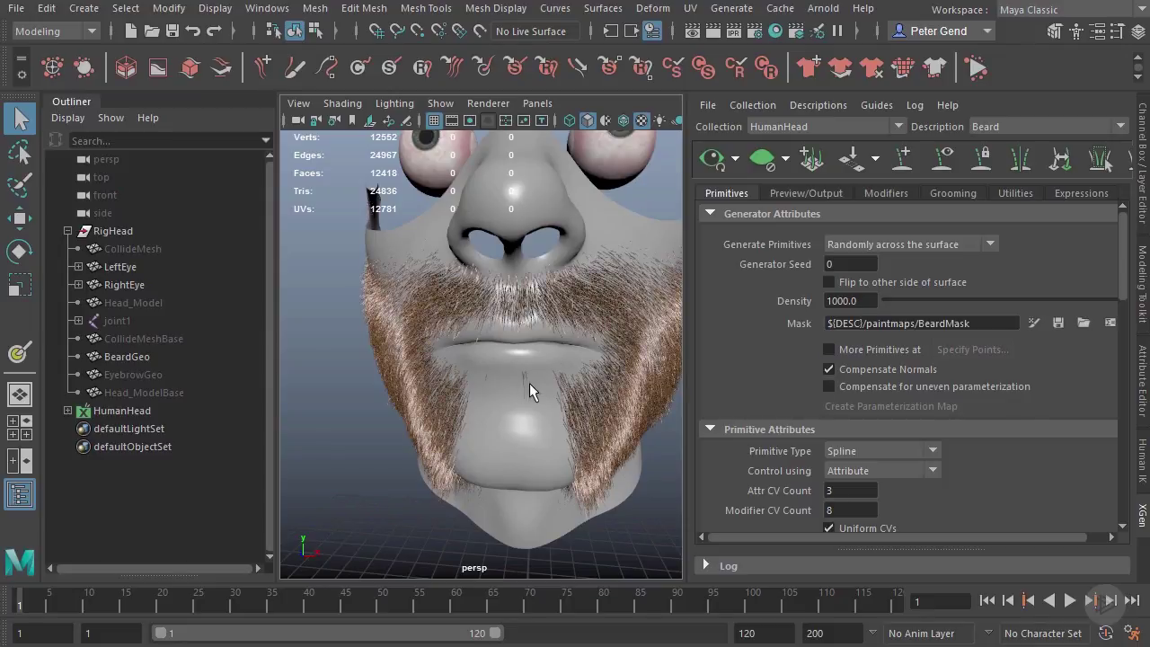
pyautogui.click(1034, 323)
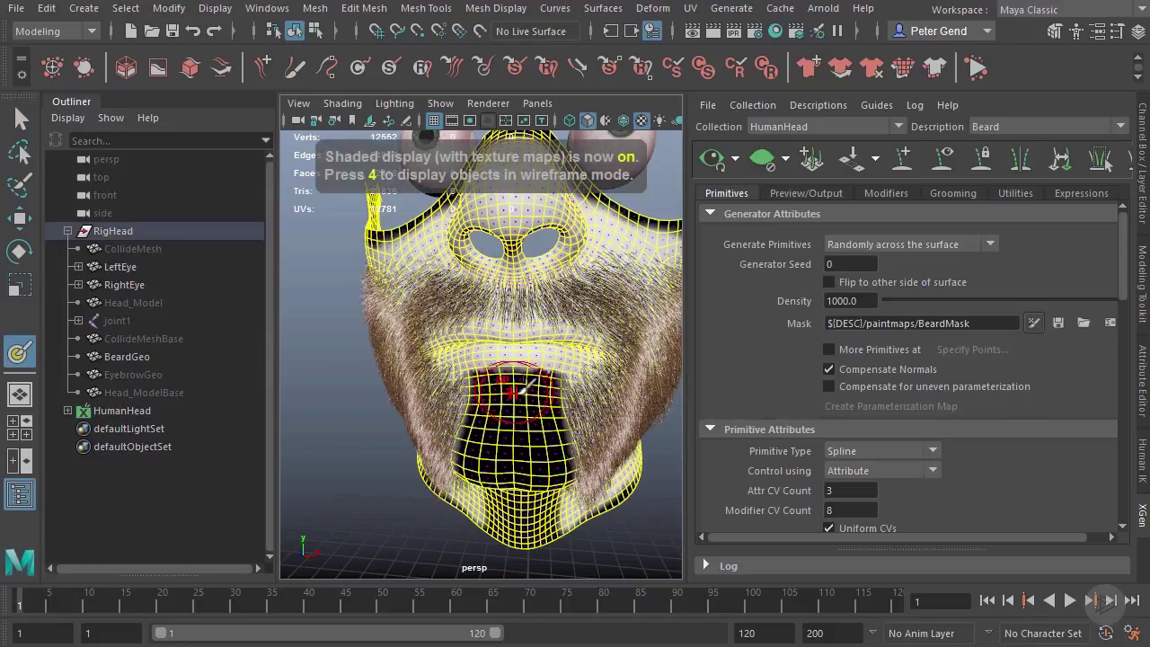
pyautogui.doubleClick(20, 352)
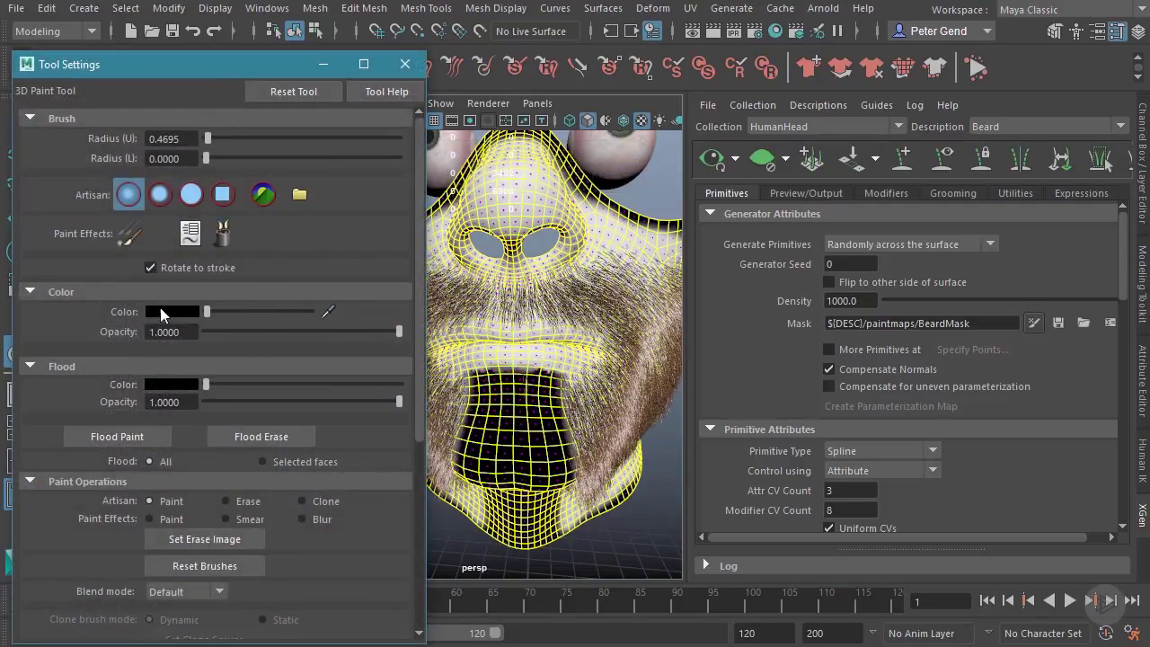
pyautogui.click(189, 196)
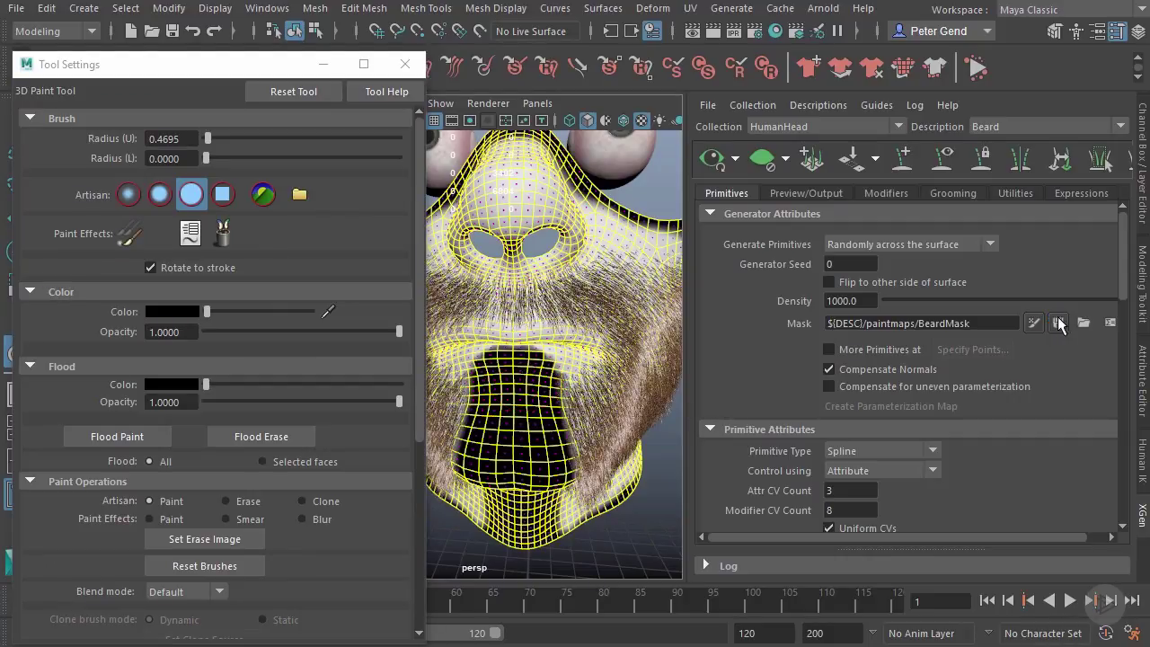
pyautogui.click(406, 64)
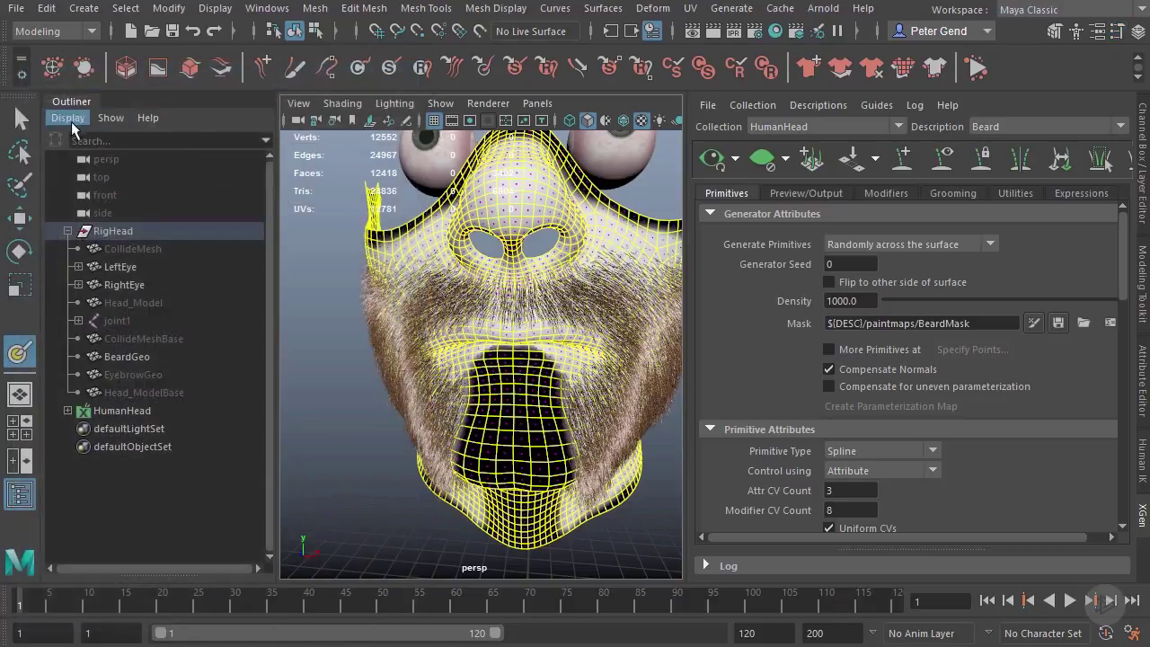
pyautogui.click(20, 118)
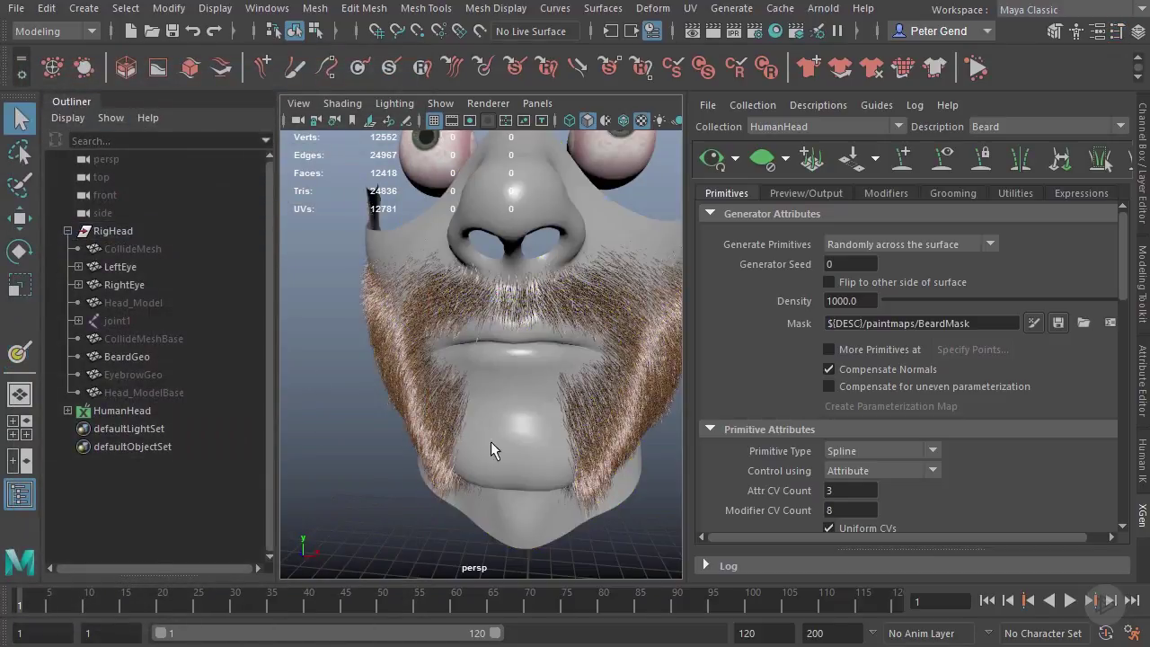
# Step: Hide BeardGeo and show the textured Head_Model beneath the beard
pyautogui.click(119, 284)
pyautogui.click(132, 303)
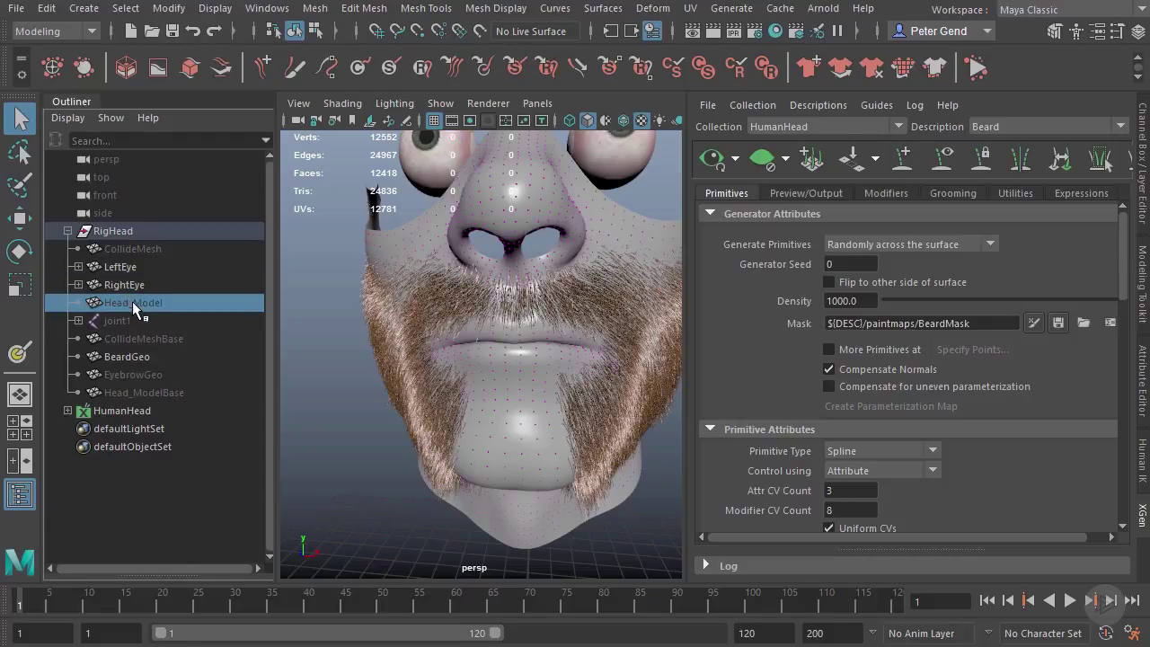
pyautogui.click(129, 355)
pyautogui.hotkey('ctrl', 'h')
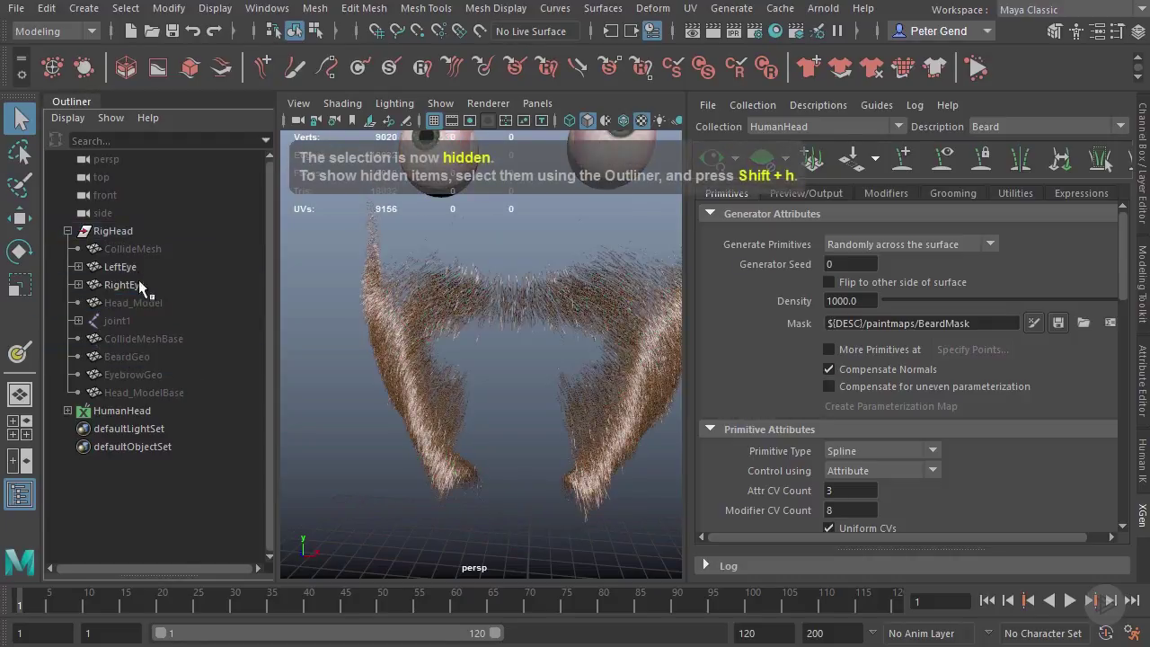
pyautogui.click(133, 303)
pyautogui.hotkey('shift', 'h')
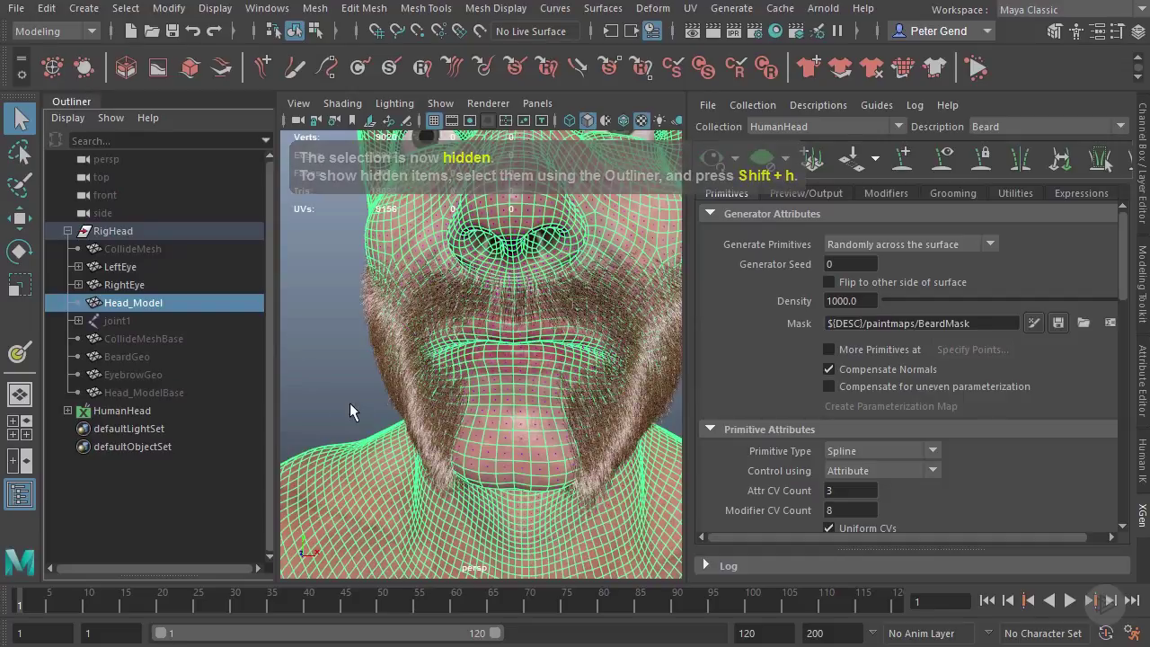
# Step: Examine the masked beard on the full head from the front, both sides and close up
pyautogui.scroll(-5, 411, 398)
pyautogui.keyDown('alt'); pyautogui.moveTo(411, 398); pyautogui.dragTo(381, 422); pyautogui.keyUp('alt')
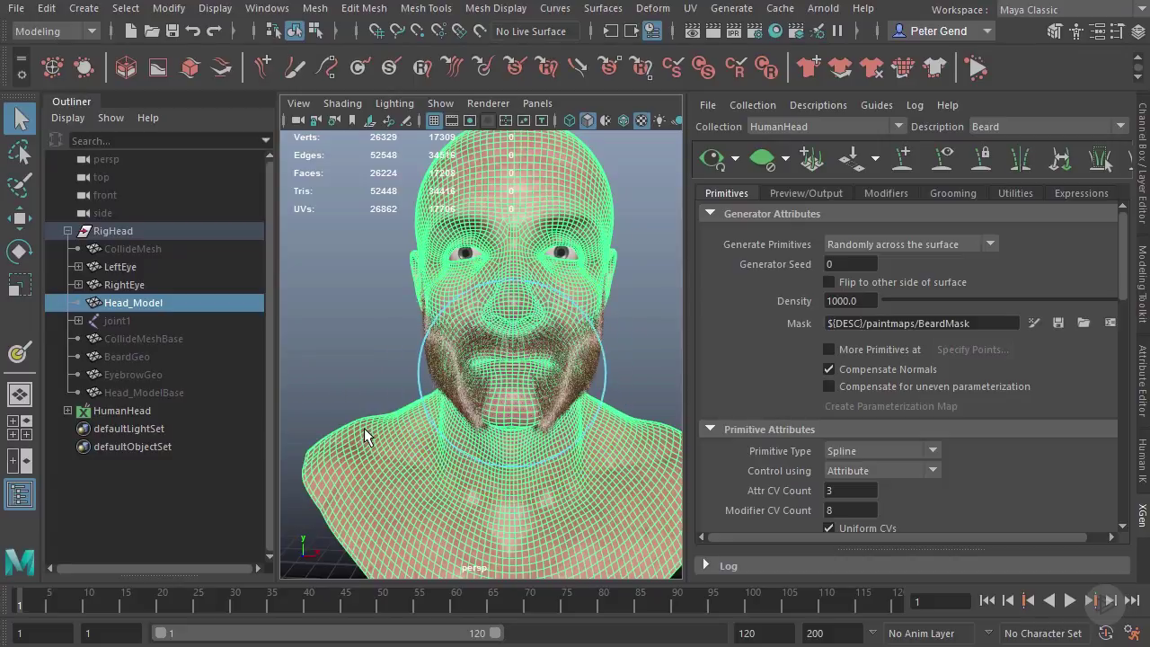
pyautogui.keyDown('alt'); pyautogui.moveTo(617, 410); pyautogui.dragTo(582, 385, button='right'); pyautogui.keyUp('alt')
pyautogui.keyDown('alt'); pyautogui.moveTo(582, 392); pyautogui.dragTo(569, 362); pyautogui.keyUp('alt')
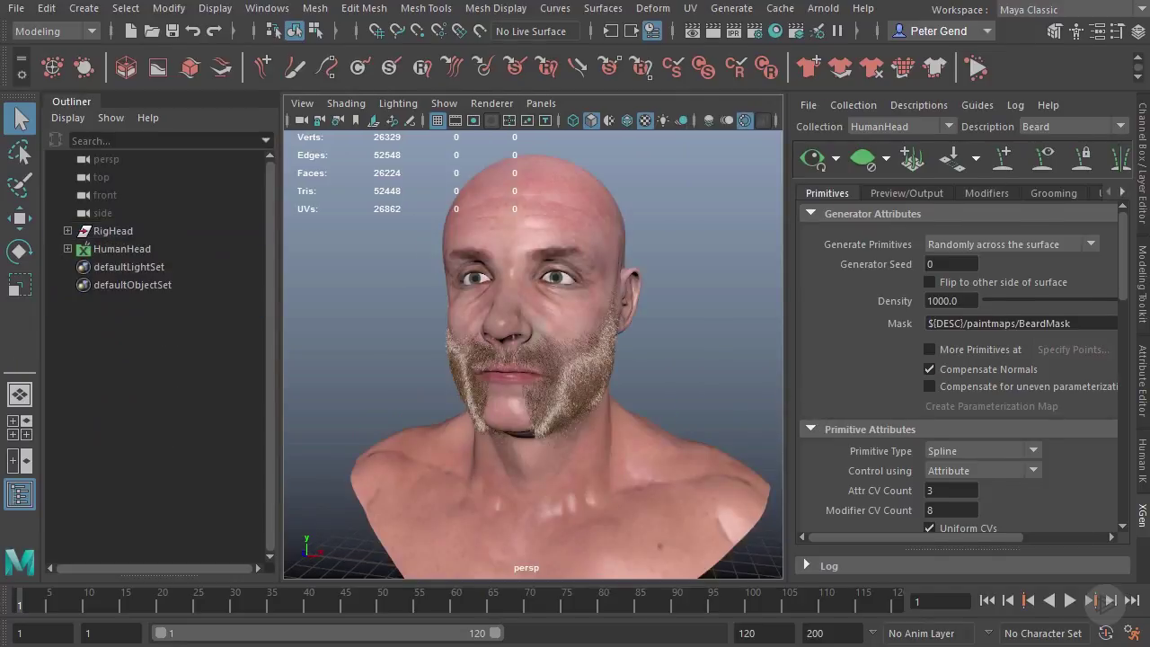
pyautogui.keyDown('alt'); pyautogui.moveTo(661, 361); pyautogui.dragTo(686, 344); pyautogui.keyUp('alt')
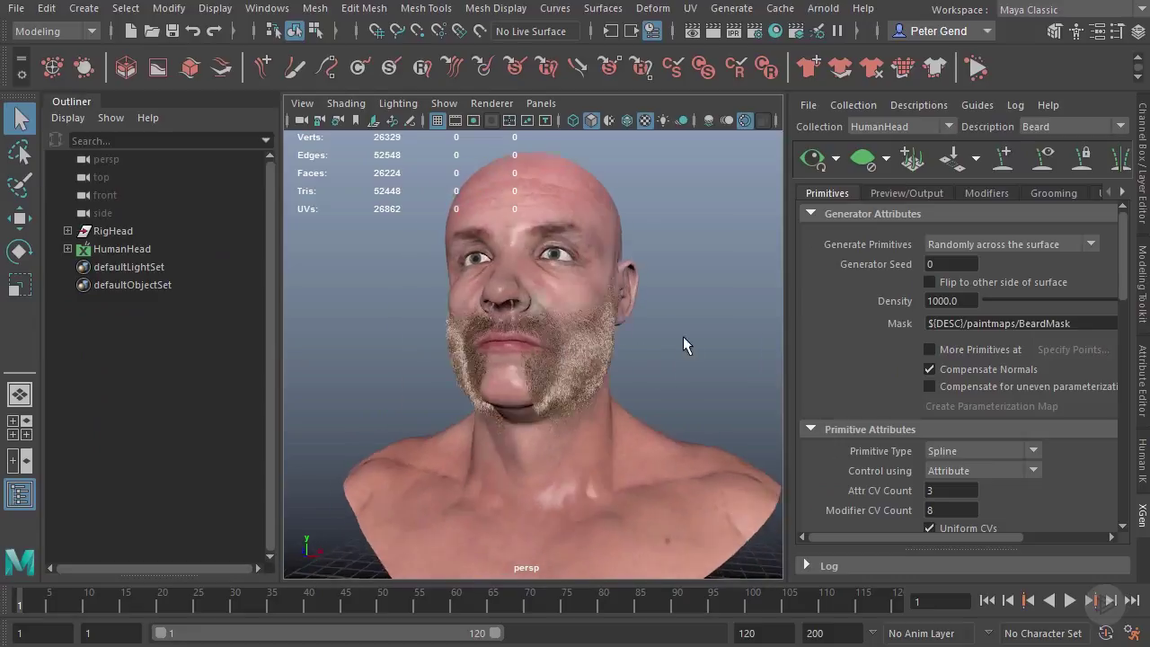
pyautogui.scroll(4, 657, 380)
pyautogui.keyDown('alt'); pyautogui.moveTo(656, 380); pyautogui.dragTo(600, 372); pyautogui.keyUp('alt')
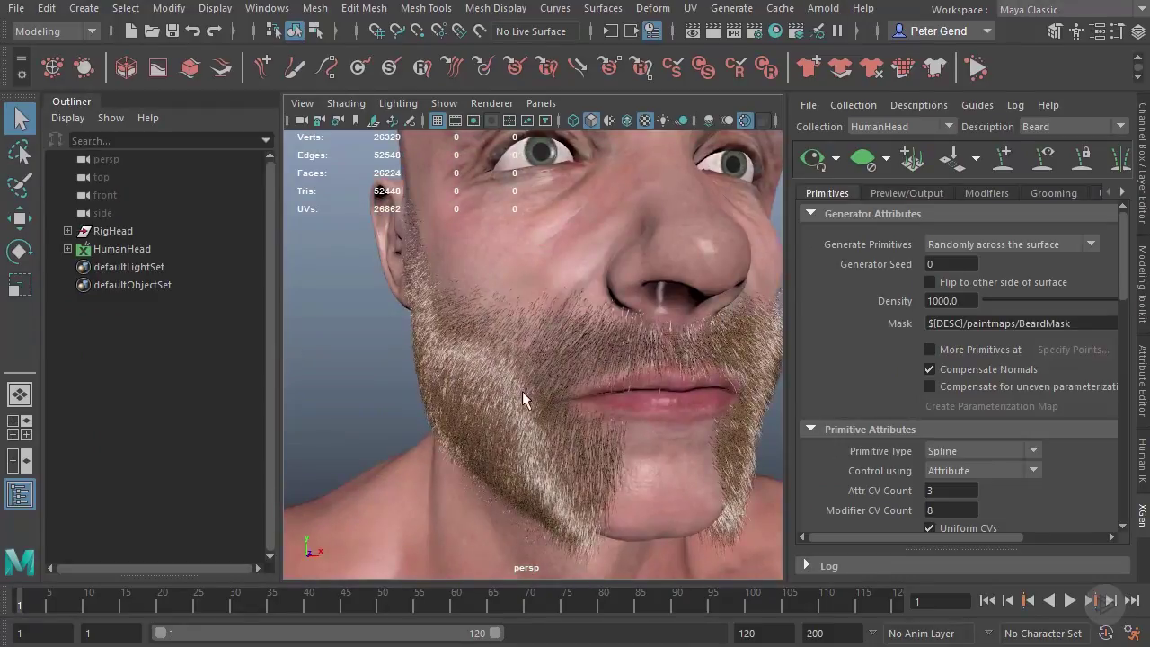
pyautogui.keyDown('alt'); pyautogui.moveTo(515, 401); pyautogui.dragTo(635, 353); pyautogui.keyUp('alt')
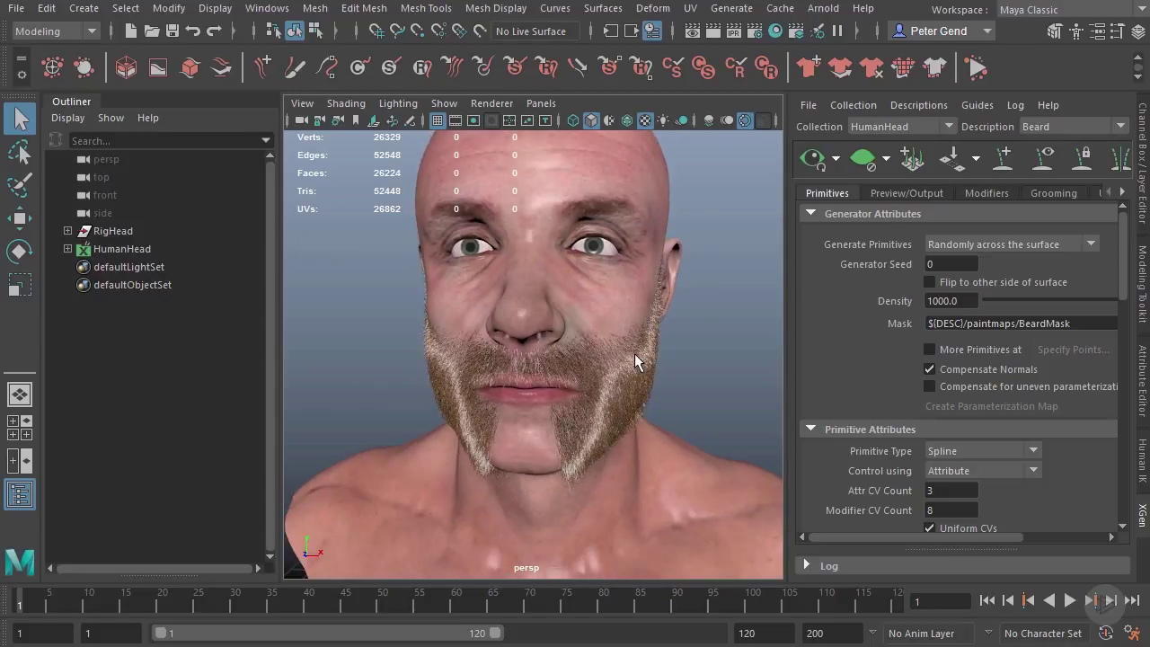
# Step: Load the hairPhysicalShader material's attributes for editing through the Hypershade, then close the Hypershade
pyautogui.click(266, 8)
pyautogui.moveTo(347, 131)
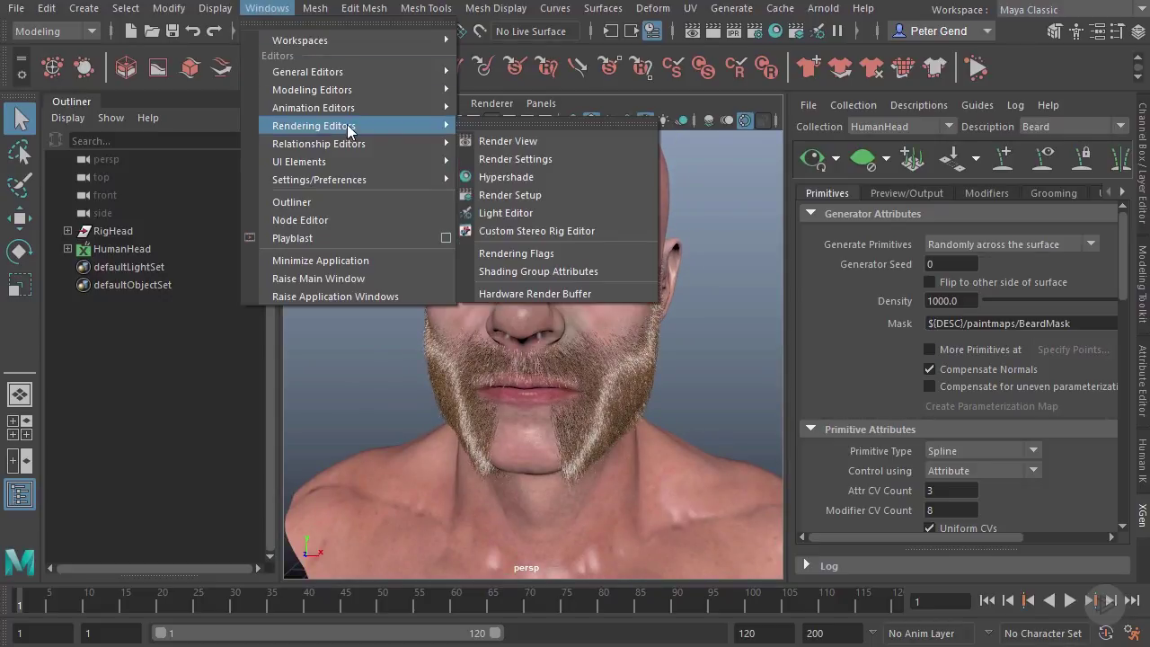
pyautogui.click(521, 176)
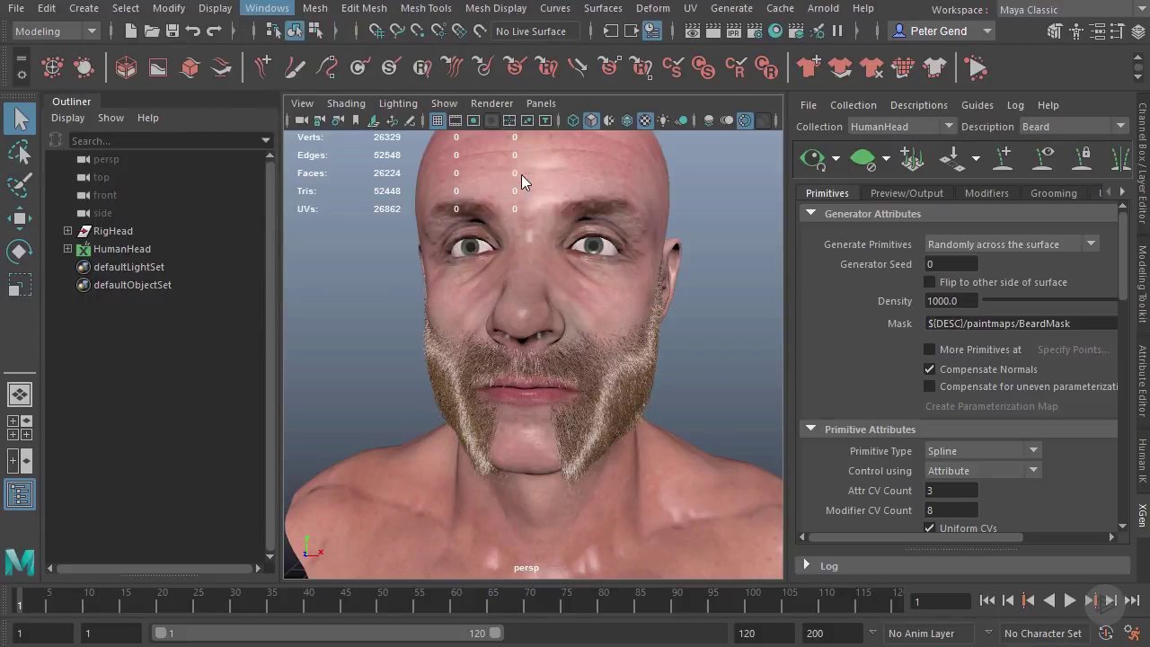
pyautogui.moveTo(410, 70); pyautogui.dragTo(623, 81)
pyautogui.click(300, 230)
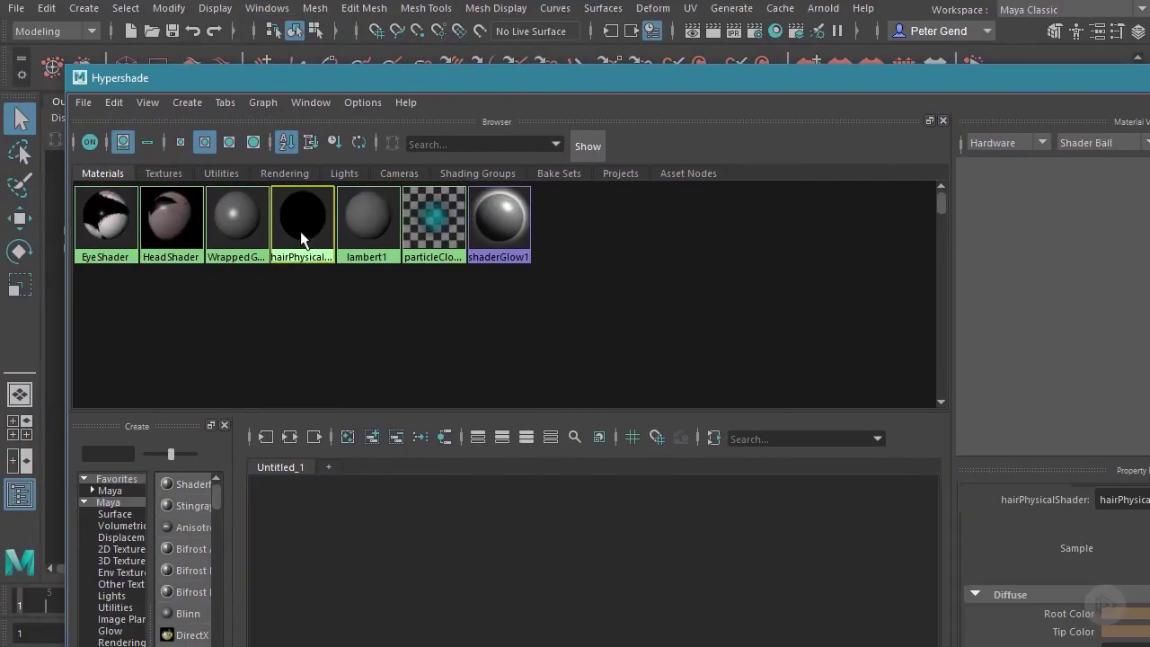
pyautogui.moveTo(792, 84); pyautogui.dragTo(501, 81)
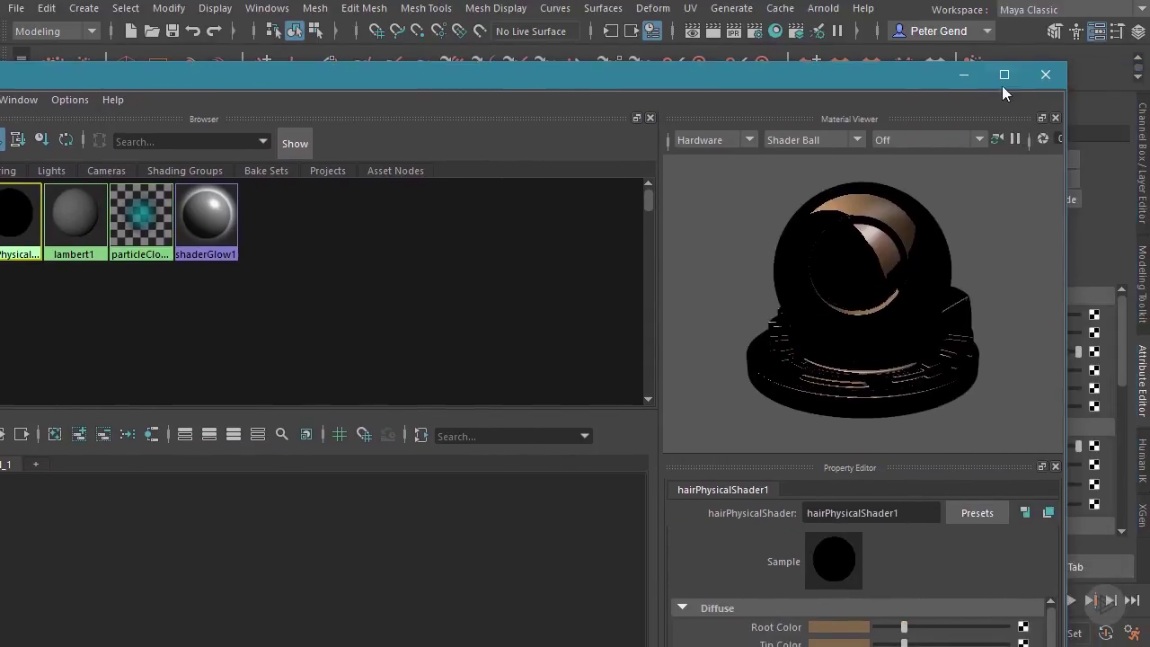
pyautogui.click(1044, 75)
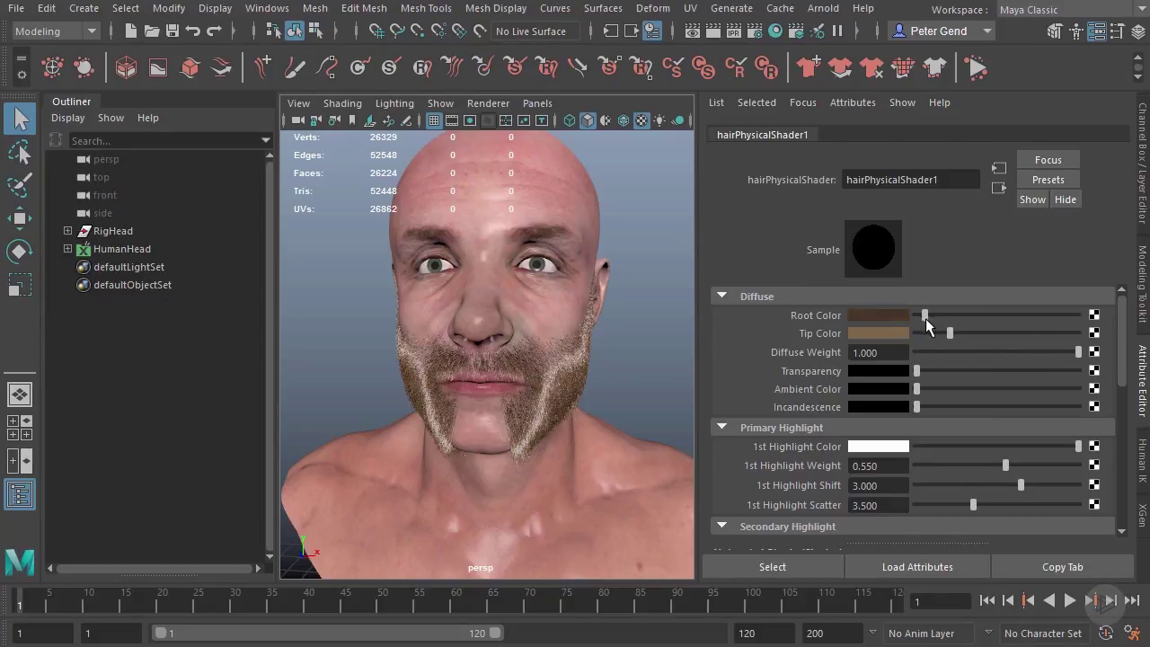
# Step: Darken the beard shader's root and tip colors to deep browns and set the 2nd Highlight Color to medium gray
pyautogui.moveTo(945, 337); pyautogui.dragTo(929, 338)
pyautogui.keyDown('alt'); pyautogui.moveTo(407, 376); pyautogui.dragTo(448, 384); pyautogui.keyUp('alt')
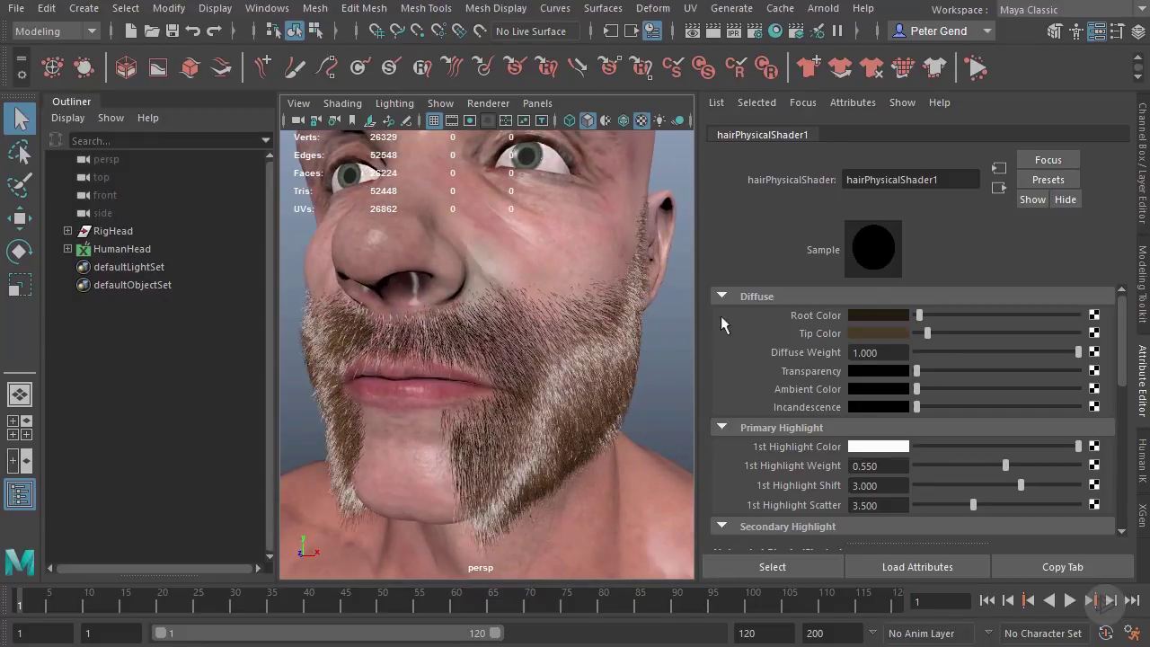
pyautogui.scroll(-2, 898, 431)
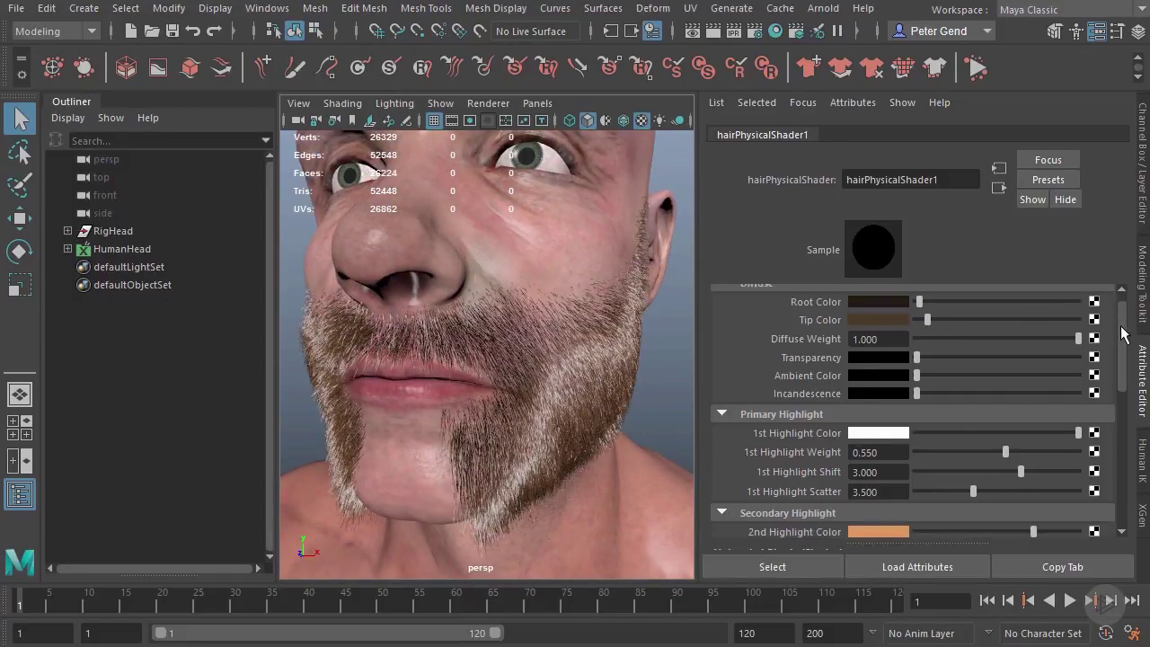
pyautogui.scroll(-4, 986, 449)
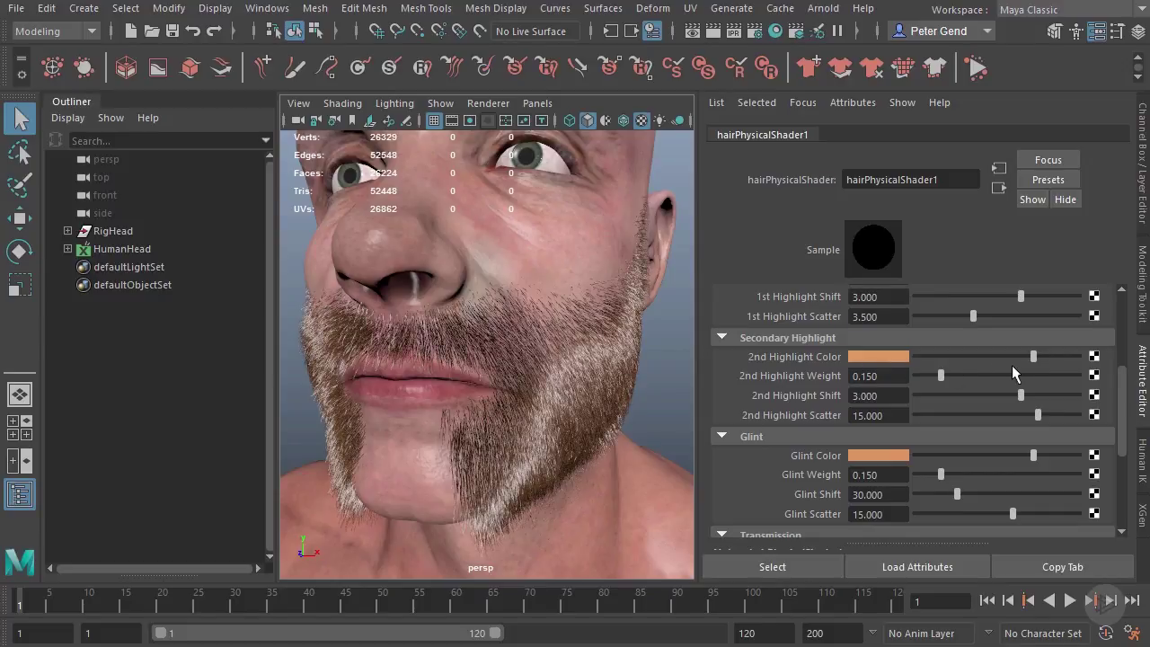
pyautogui.moveTo(1032, 356); pyautogui.dragTo(946, 360)
# Step: Set the Glint Color to a dark brown with hue 21.176, saturation 0.687 and value 0.087
pyautogui.moveTo(931, 453)
pyautogui.mouseDown()
pyautogui.moveTo(896, 454)
pyautogui.moveTo(1000, 459)
pyautogui.moveTo(938, 465)
pyautogui.mouseUp()
pyautogui.click(897, 455)
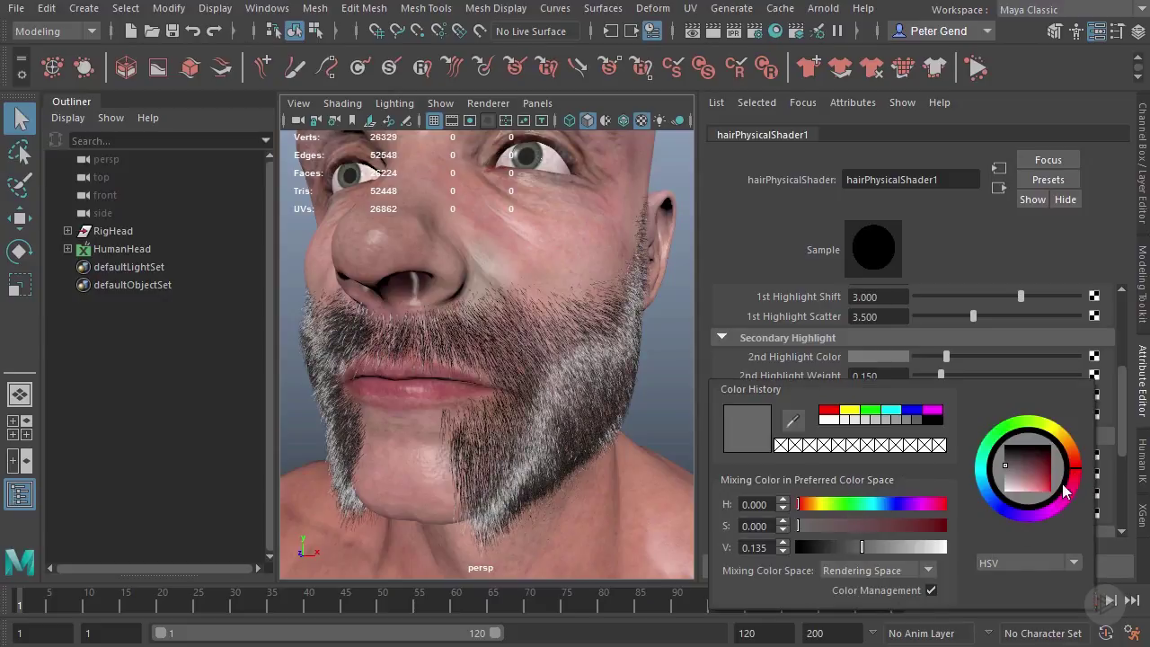
pyautogui.click(1073, 451)
pyautogui.click(1036, 461)
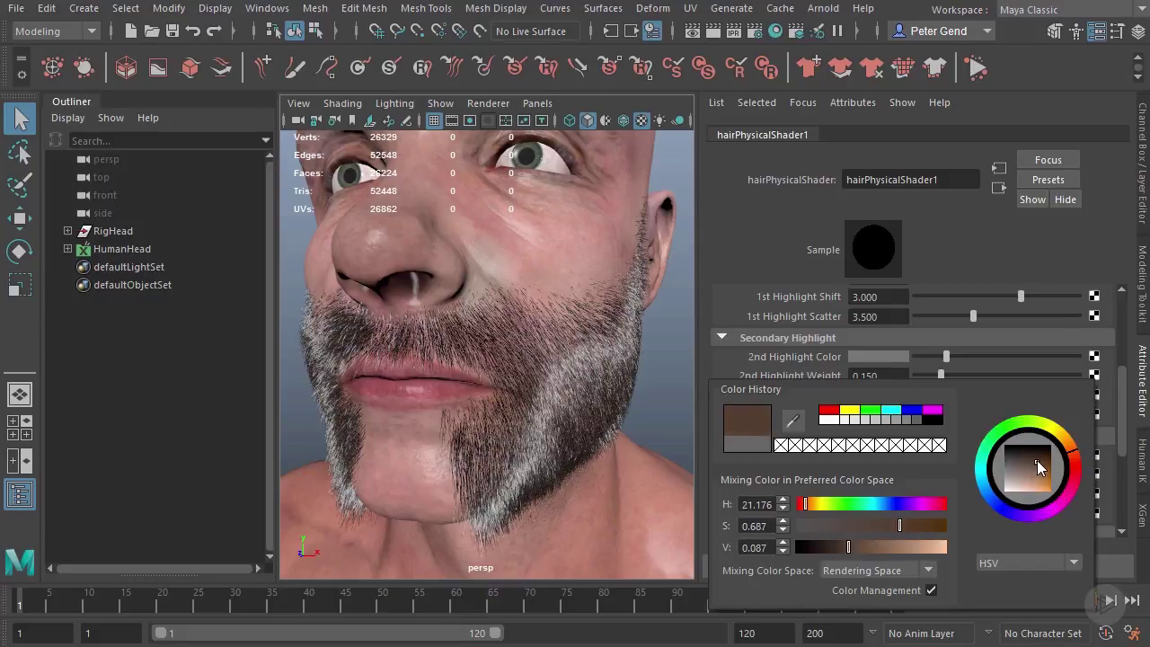
# Step: Tone down the highlights: primary light gray, weight 0.320, scatter 0.730; secondary a lighter gray, weight 0.140, scatter 8.989
pyautogui.moveTo(1119, 411); pyautogui.dragTo(1123, 367)
pyautogui.click(1042, 335)
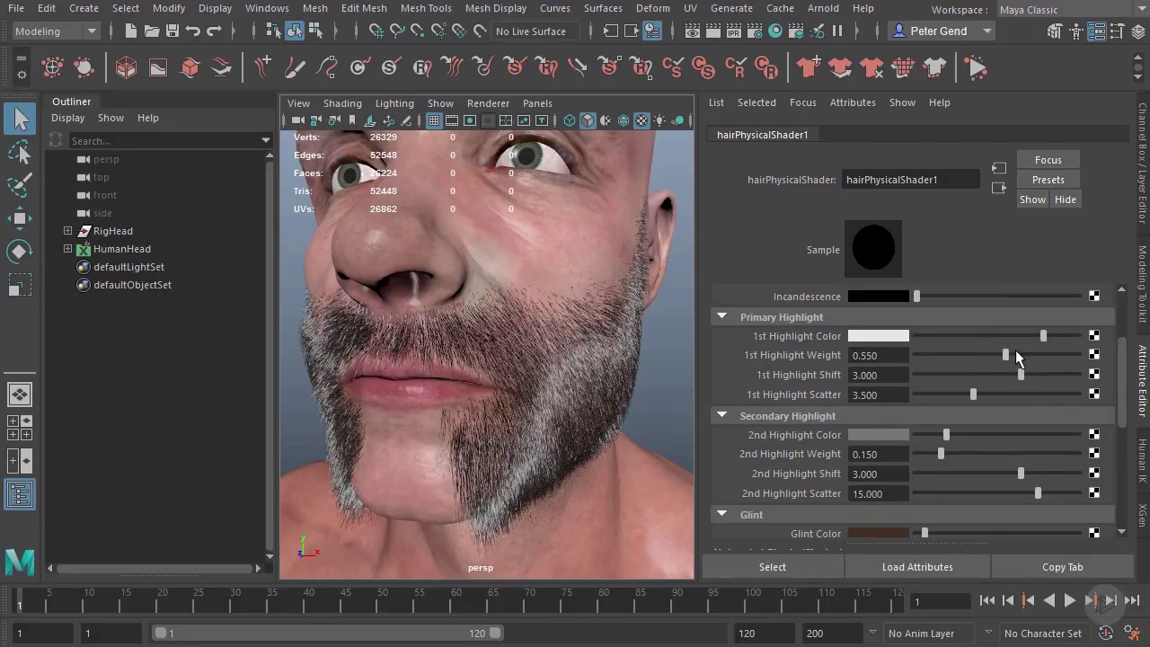
pyautogui.moveTo(1004, 354); pyautogui.dragTo(967, 354)
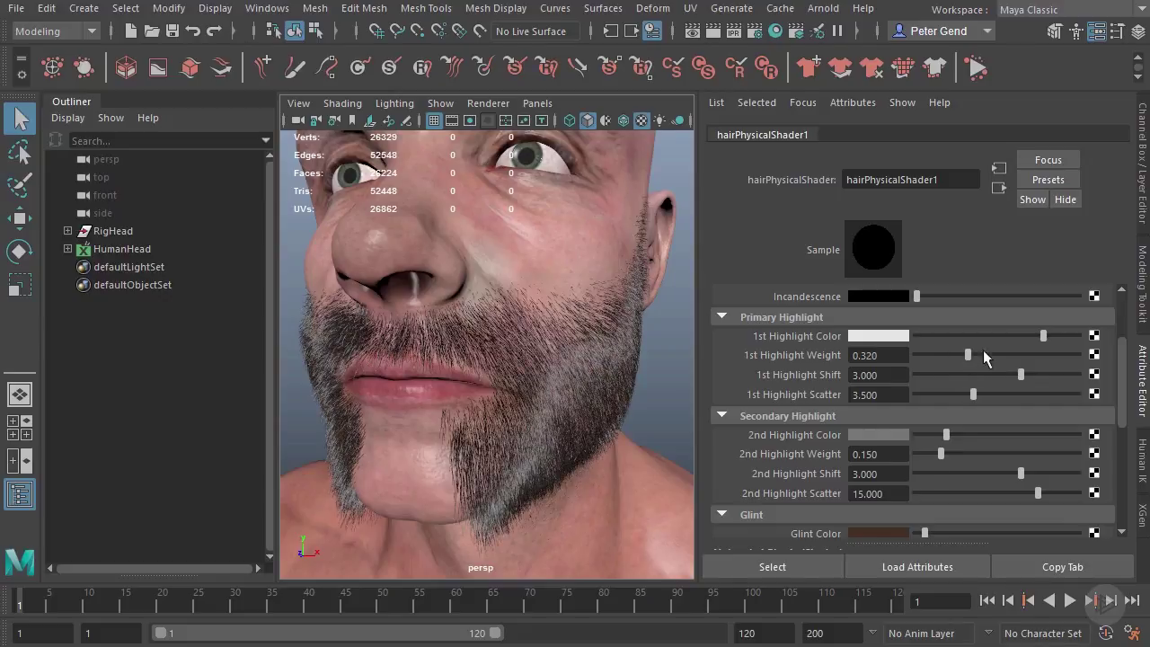
pyautogui.moveTo(940, 455)
pyautogui.mouseDown()
pyautogui.moveTo(982, 453)
pyautogui.moveTo(934, 454)
pyautogui.mouseUp()
pyautogui.moveTo(974, 393); pyautogui.dragTo(928, 394)
pyautogui.moveTo(947, 435)
pyautogui.mouseDown()
pyautogui.moveTo(935, 435)
pyautogui.moveTo(958, 440)
pyautogui.mouseUp()
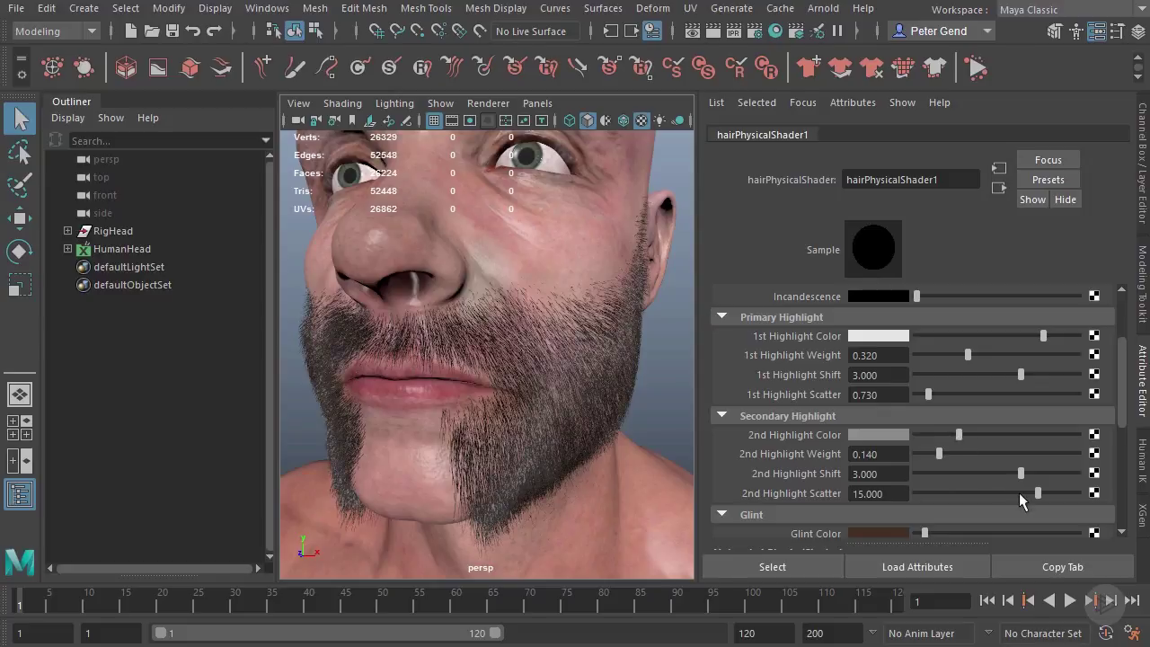
pyautogui.moveTo(1024, 491)
pyautogui.mouseDown()
pyautogui.moveTo(940, 492)
pyautogui.moveTo(987, 490)
pyautogui.mouseUp()
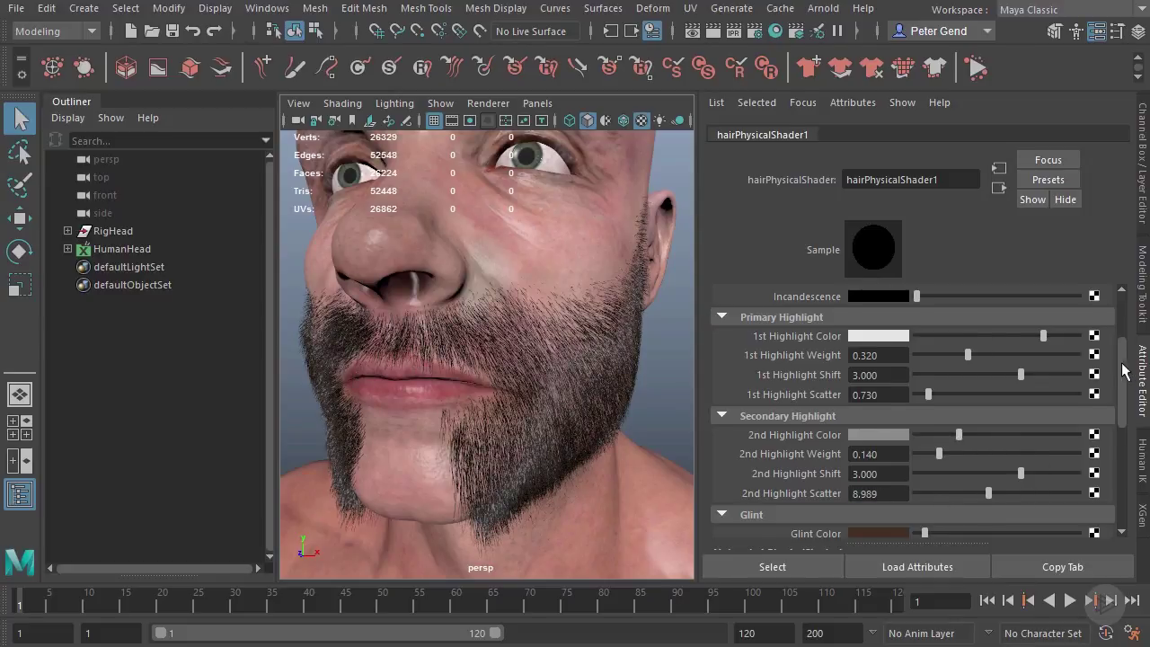
# Step: Set the diffuse Root Color to dark brown and lighten the Tip Color to tan, checking the beard from several sides
pyautogui.moveTo(1122, 371); pyautogui.dragTo(1119, 335)
pyautogui.moveTo(928, 333)
pyautogui.mouseDown()
pyautogui.moveTo(955, 336)
pyautogui.moveTo(922, 315)
pyautogui.mouseUp()
pyautogui.keyDown('alt'); pyautogui.moveTo(435, 449); pyautogui.dragTo(516, 446); pyautogui.keyUp('alt')
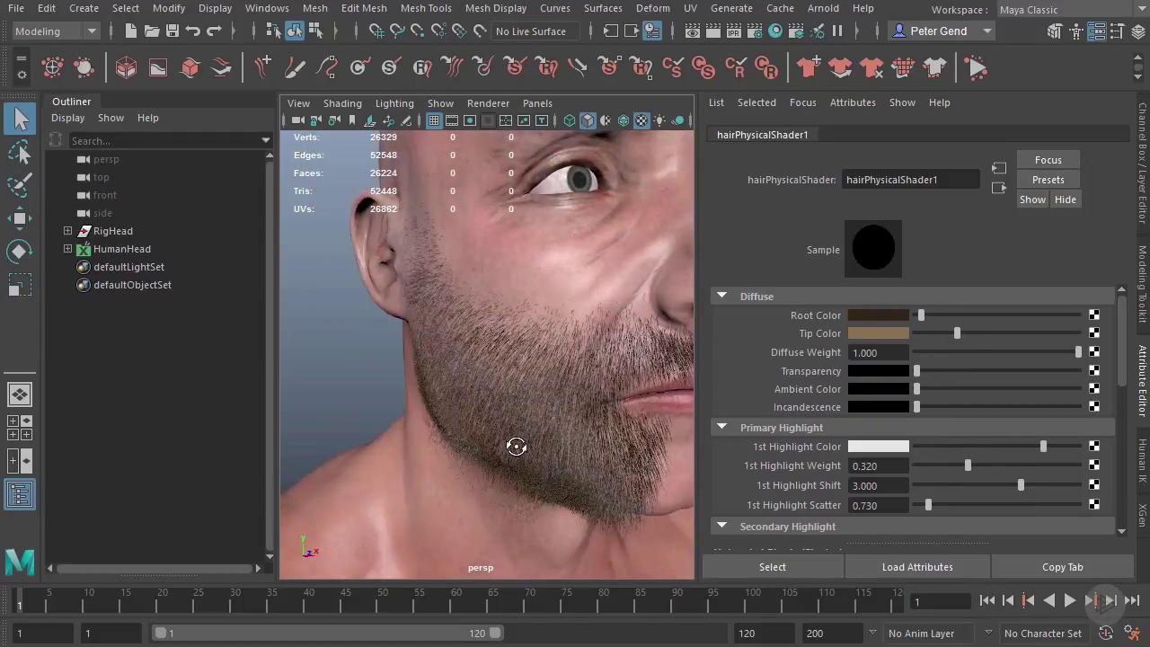
pyautogui.keyDown('alt'); pyautogui.moveTo(477, 429); pyautogui.dragTo(452, 446, button='right'); pyautogui.keyUp('alt')
pyautogui.keyDown('alt'); pyautogui.moveTo(452, 447); pyautogui.dragTo(401, 431); pyautogui.keyUp('alt')
pyautogui.keyDown('alt'); pyautogui.moveTo(401, 431); pyautogui.dragTo(449, 423, button='right'); pyautogui.keyUp('alt')
pyautogui.keyDown('alt'); pyautogui.moveTo(519, 409); pyautogui.dragTo(559, 412); pyautogui.keyUp('alt')
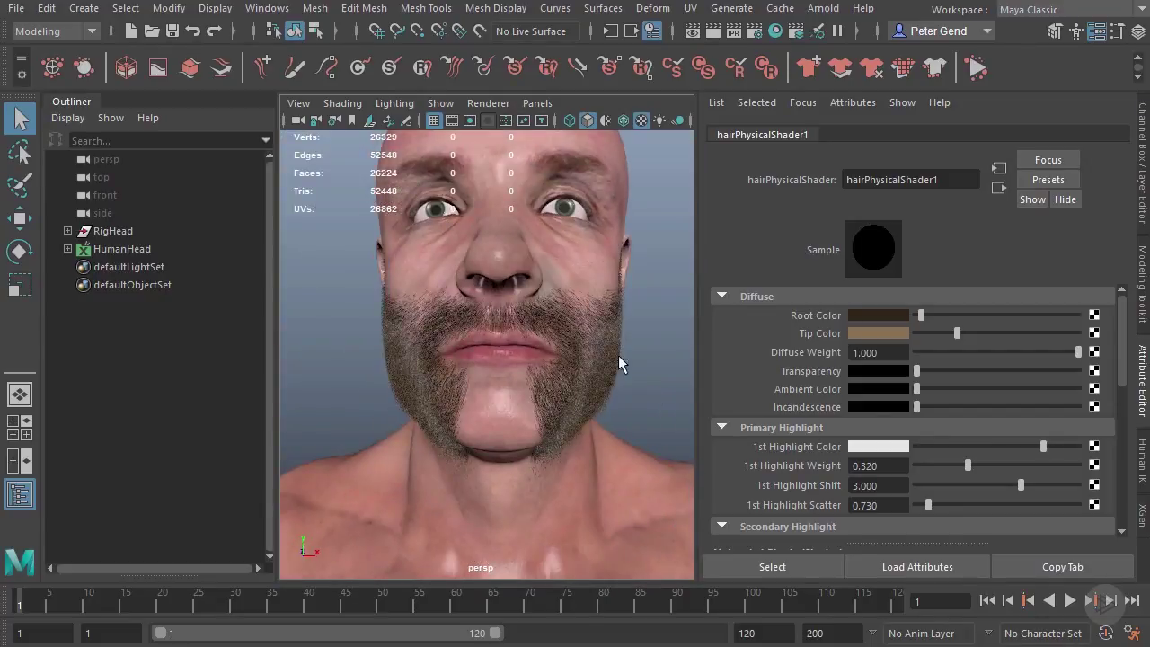
# Step: Retune the primary highlight with a darker light-gray color, weight 0.371, shift 2.584 and scatter 2.360
pyautogui.moveTo(1119, 336); pyautogui.dragTo(1112, 460)
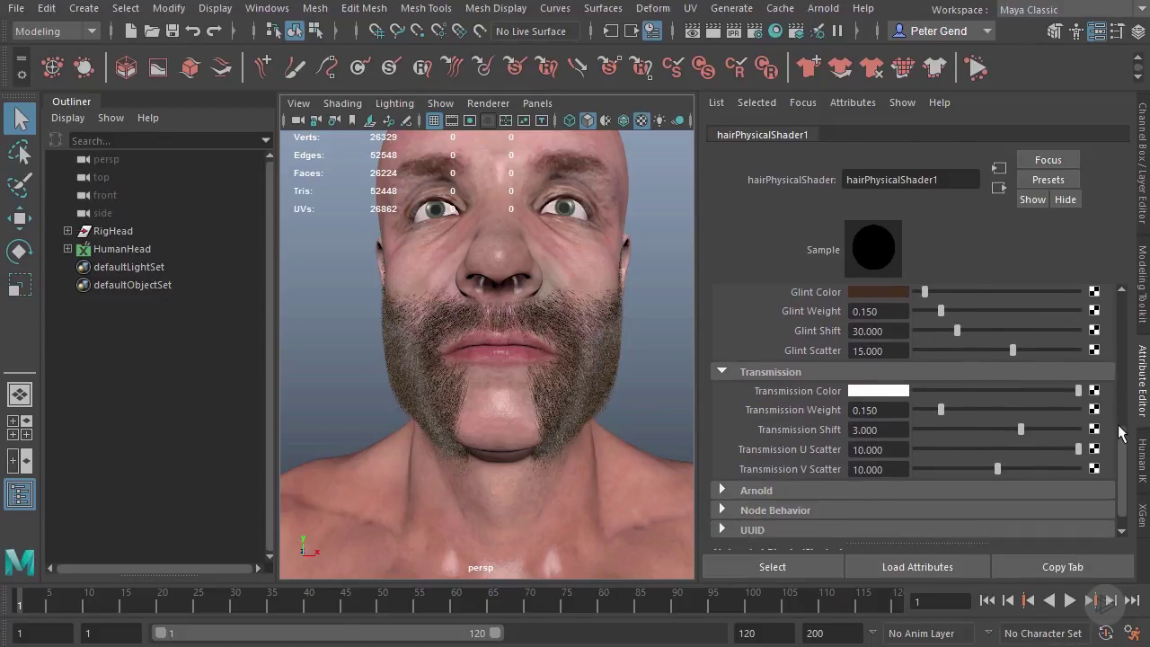
pyautogui.scroll(6, 1026, 313)
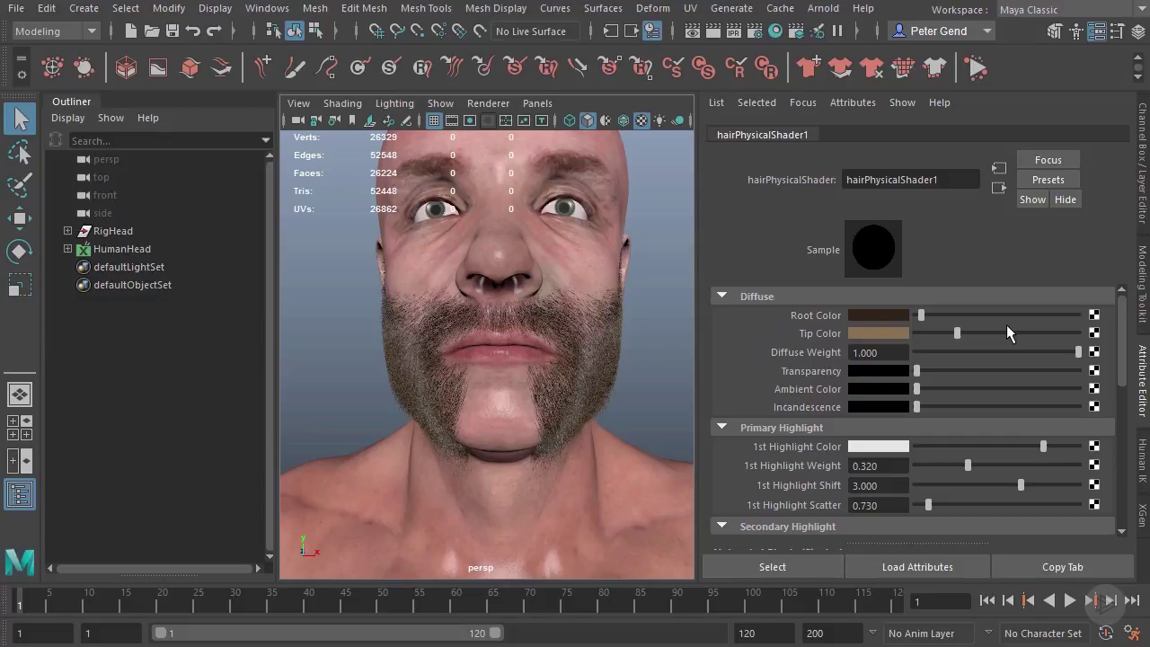
pyautogui.moveTo(587, 377)
pyautogui.keyDown('alt'); pyautogui.mouseDown()
pyautogui.moveTo(572, 393)
pyautogui.moveTo(585, 388)
pyautogui.mouseUp(); pyautogui.keyUp('alt')
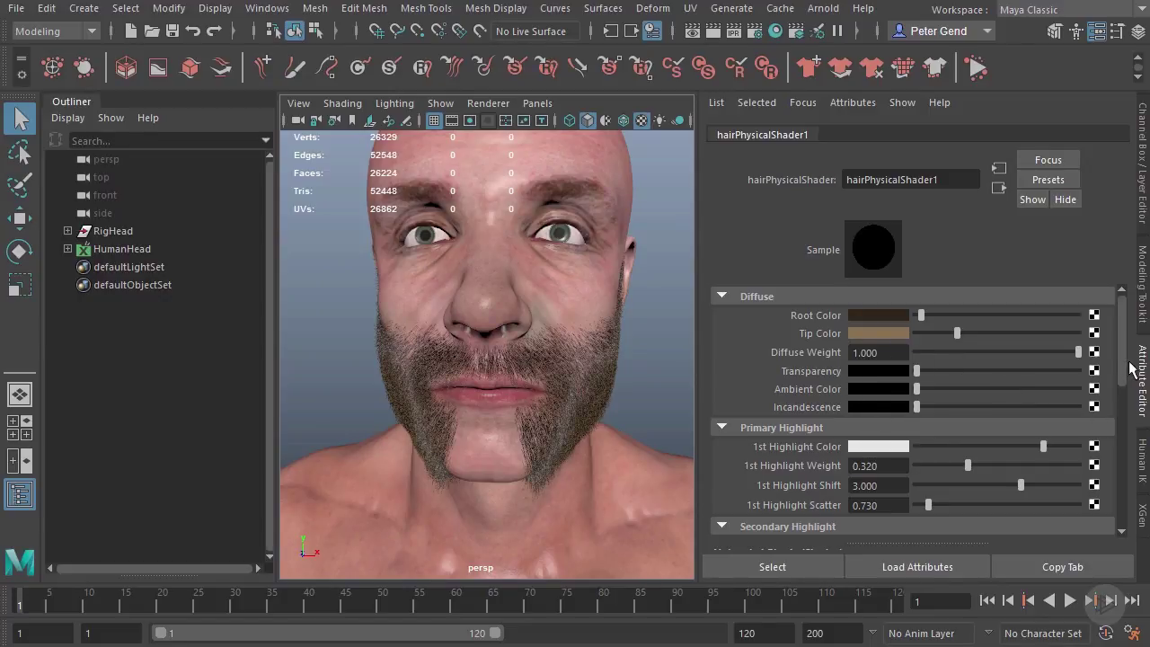
pyautogui.moveTo(1125, 363); pyautogui.dragTo(1124, 378)
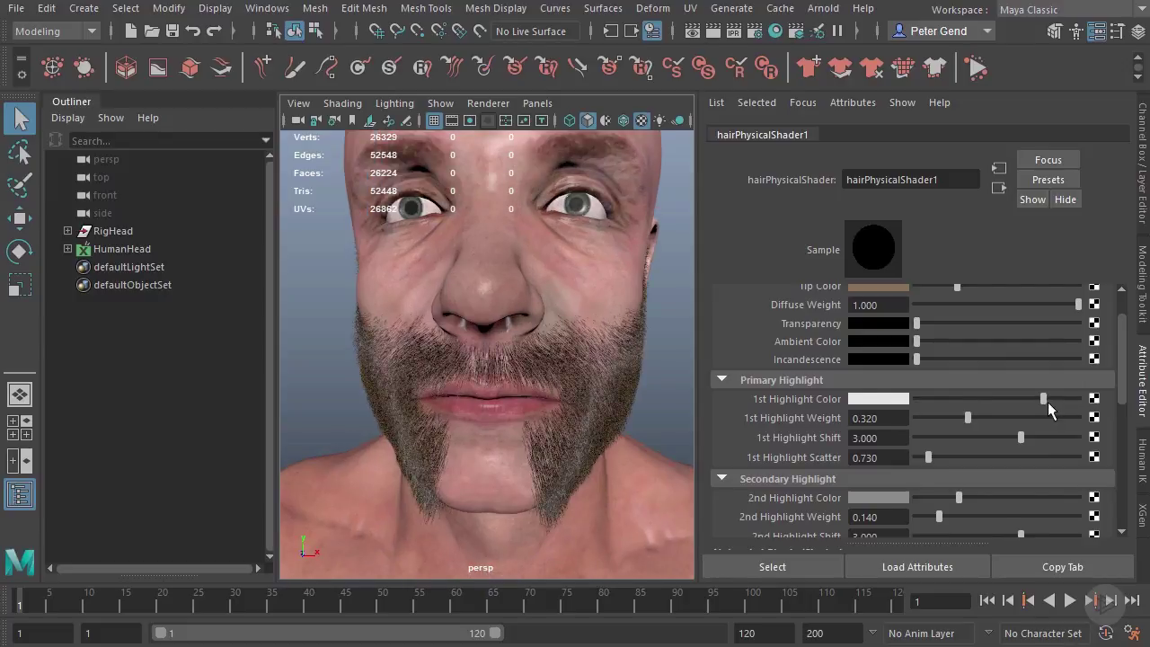
pyautogui.moveTo(1047, 401); pyautogui.dragTo(1061, 400)
pyautogui.moveTo(970, 424)
pyautogui.mouseDown()
pyautogui.moveTo(1027, 437)
pyautogui.moveTo(1004, 439)
pyautogui.moveTo(1018, 440)
pyautogui.mouseUp()
pyautogui.moveTo(928, 458)
pyautogui.mouseDown()
pyautogui.moveTo(975, 459)
pyautogui.moveTo(927, 459)
pyautogui.moveTo(970, 458)
pyautogui.moveTo(954, 459)
pyautogui.mouseUp()
pyautogui.moveTo(1025, 397); pyautogui.dragTo(994, 399)
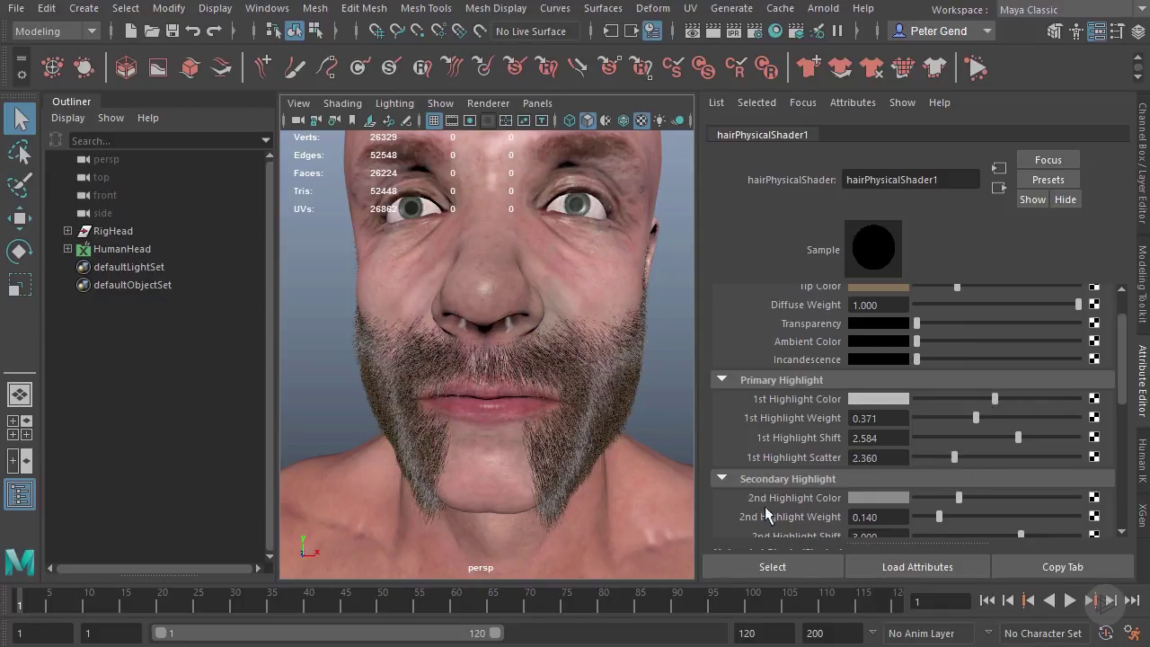
# Step: Raise the hair shader's Glint Weight to 0.225, set Glint Shift to 31.742 and reduce Glint Scatter to 11.236
pyautogui.moveTo(1128, 411); pyautogui.dragTo(1124, 460)
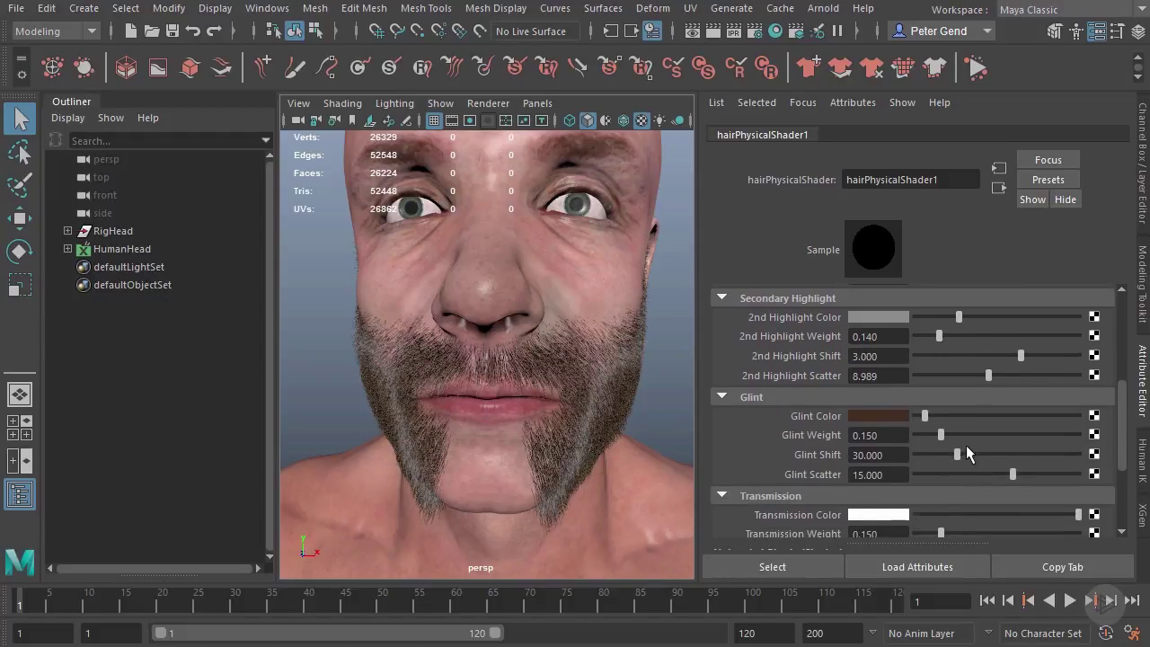
pyautogui.moveTo(1030, 441); pyautogui.dragTo(951, 442)
pyautogui.moveTo(979, 471)
pyautogui.mouseDown()
pyautogui.moveTo(943, 471)
pyautogui.moveTo(988, 472)
pyautogui.mouseUp()
pyautogui.moveTo(1123, 436); pyautogui.dragTo(1127, 454)
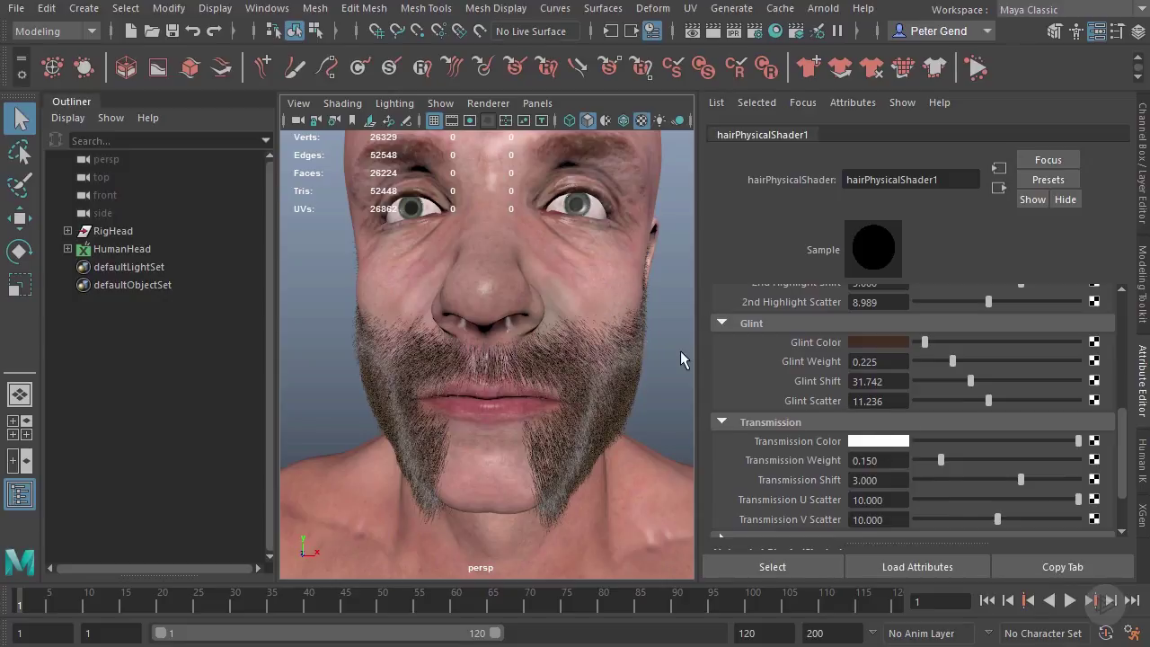
# Step: Examine the beard's shading and highlights up close and at full-head distance from several angles
pyautogui.keyDown('alt'); pyautogui.moveTo(585, 344); pyautogui.dragTo(551, 331); pyautogui.keyUp('alt')
pyautogui.keyDown('alt'); pyautogui.moveTo(552, 330); pyautogui.dragTo(666, 385, button='right'); pyautogui.keyUp('alt')
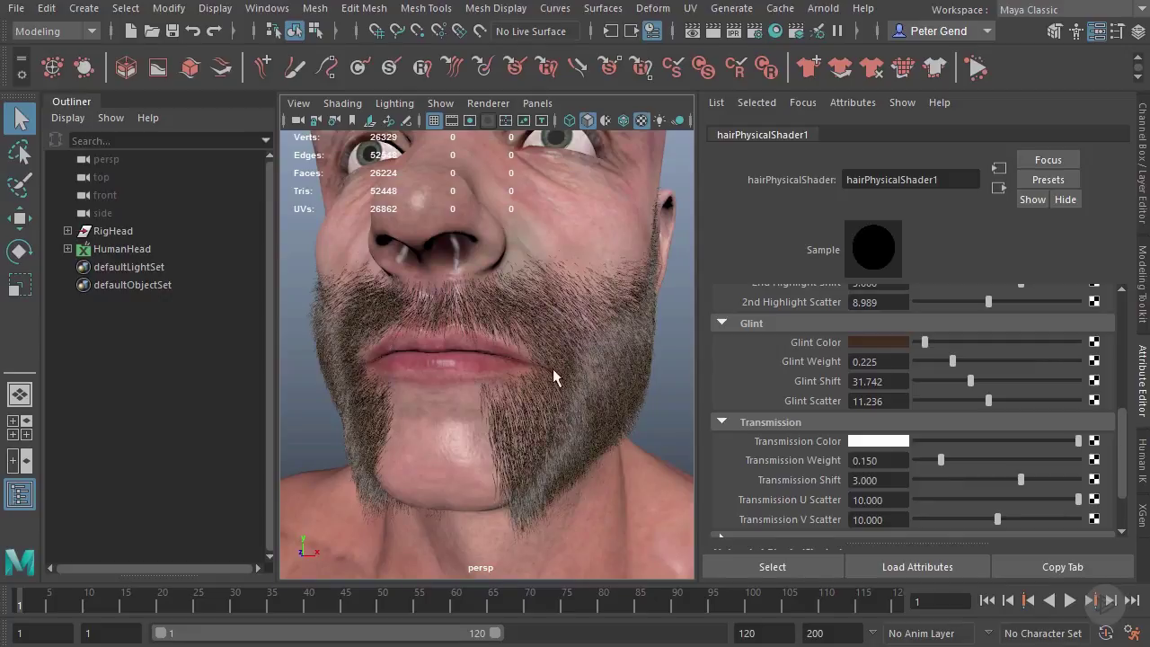
pyautogui.moveTo(1123, 438); pyautogui.dragTo(1114, 305)
pyautogui.keyDown('alt'); pyautogui.moveTo(559, 357); pyautogui.dragTo(588, 385); pyautogui.keyUp('alt')
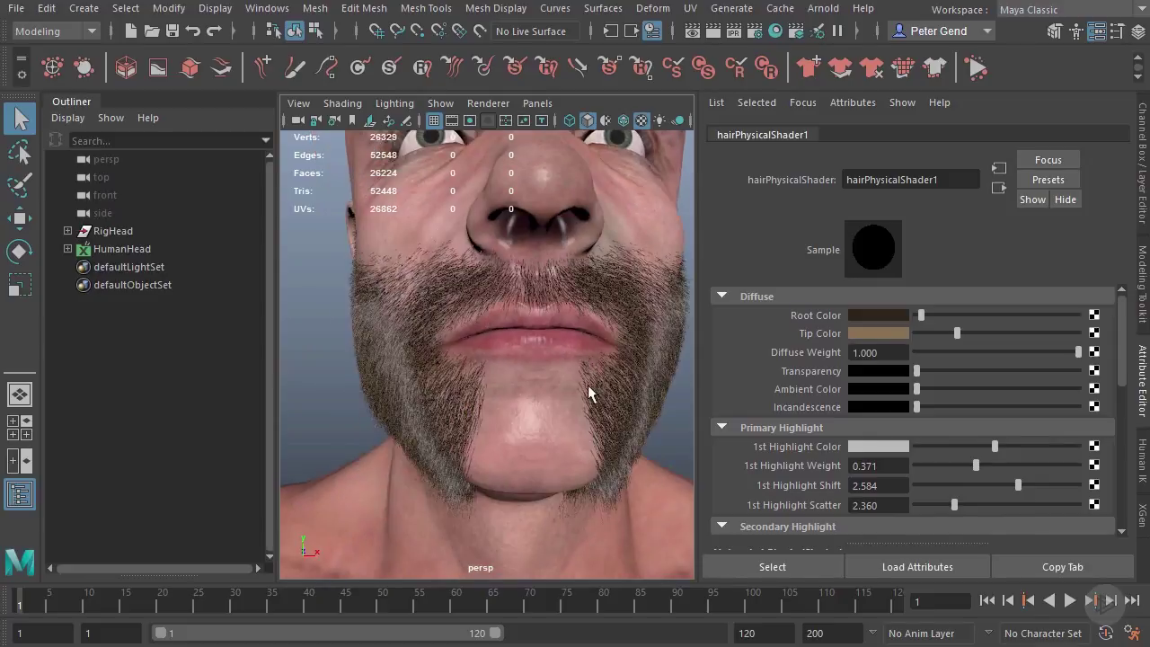
pyautogui.keyDown('alt'); pyautogui.moveTo(530, 447); pyautogui.dragTo(468, 408, button='right'); pyautogui.keyUp('alt')
pyautogui.moveTo(477, 434)
pyautogui.keyDown('alt'); pyautogui.mouseDown()
pyautogui.moveTo(506, 436)
pyautogui.moveTo(495, 439)
pyautogui.mouseUp(); pyautogui.keyUp('alt')
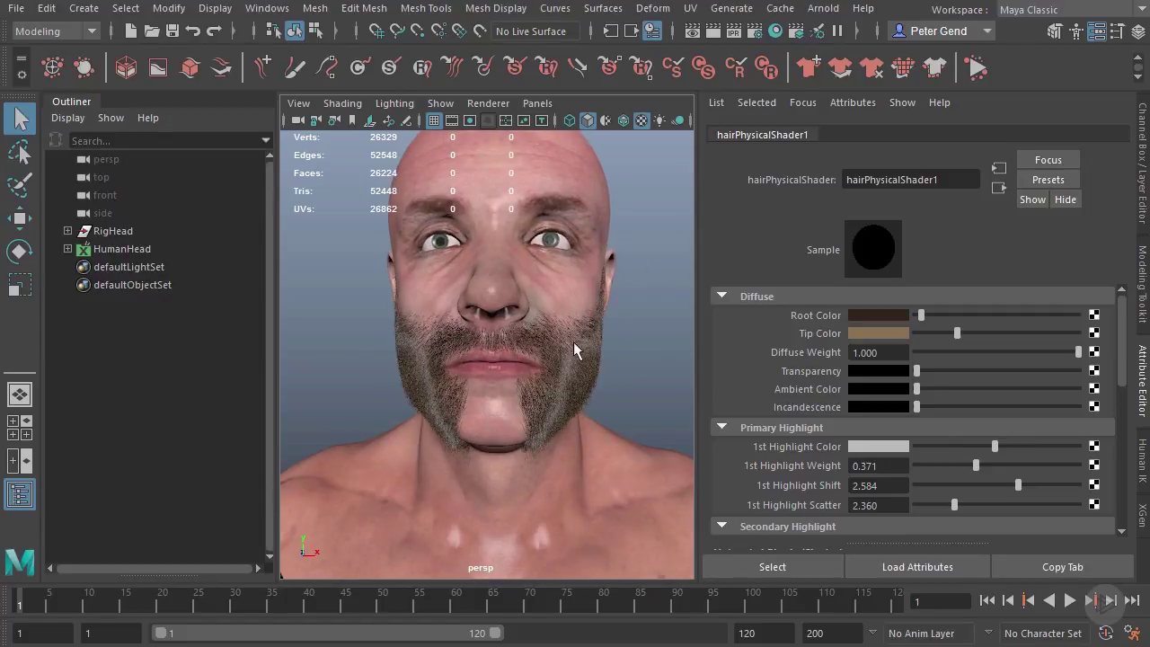
pyautogui.keyDown('alt'); pyautogui.moveTo(573, 341); pyautogui.dragTo(539, 343); pyautogui.keyUp('alt')
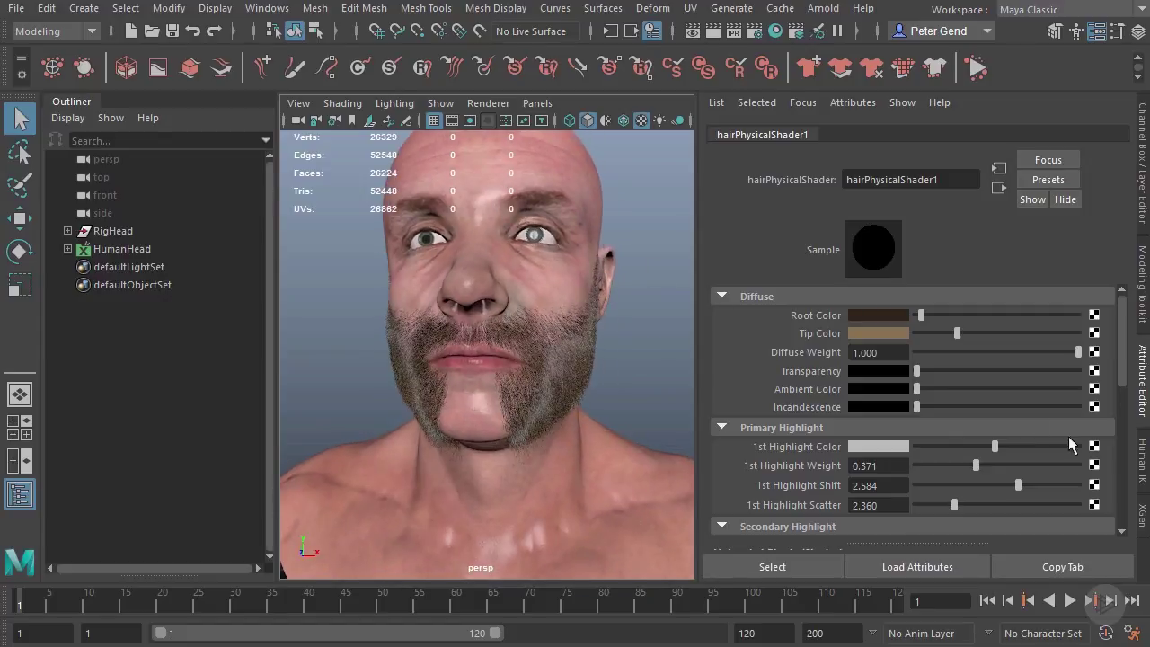
# Step: Return to the XGen Beard description, unhide BeardGeo under RigHead and hide Head_Model
pyautogui.click(1144, 512)
pyautogui.keyDown('alt'); pyautogui.moveTo(571, 330); pyautogui.dragTo(628, 337, button='right'); pyautogui.keyUp('alt')
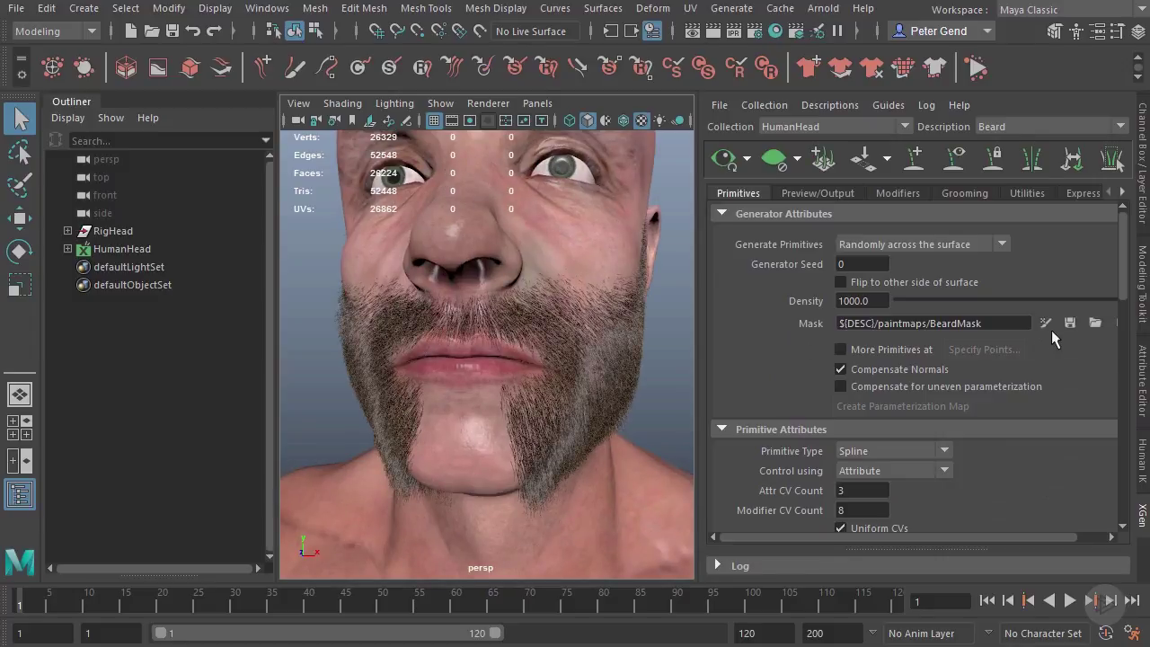
pyautogui.click(1044, 323)
pyautogui.click(68, 231)
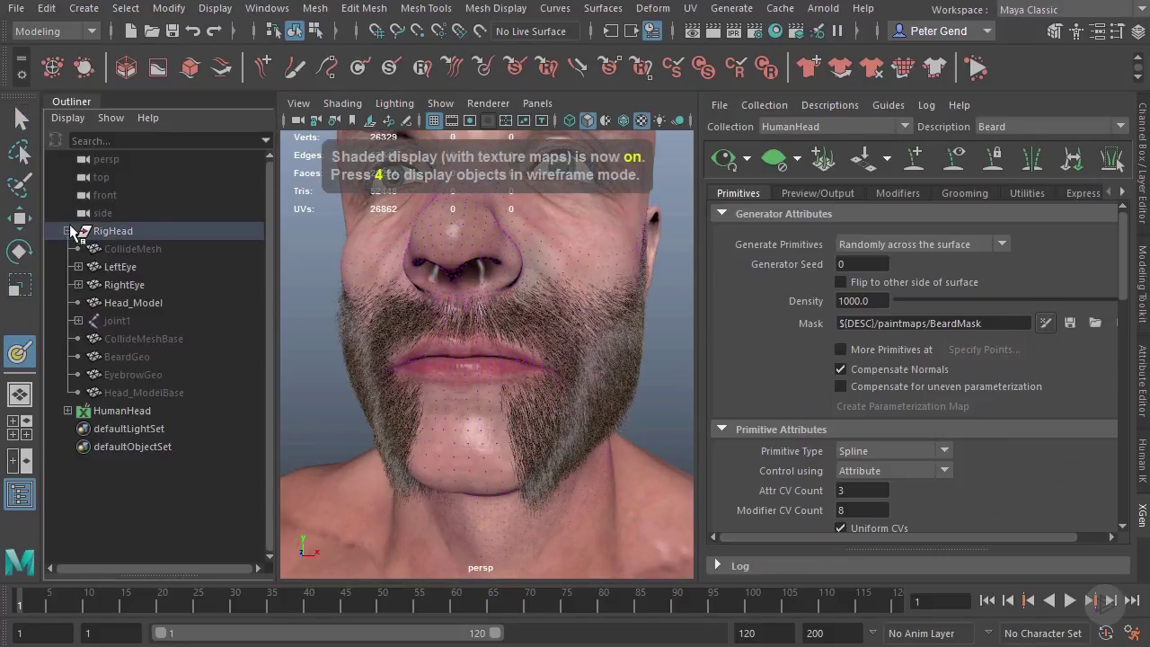
pyautogui.click(140, 354)
pyautogui.click(144, 301)
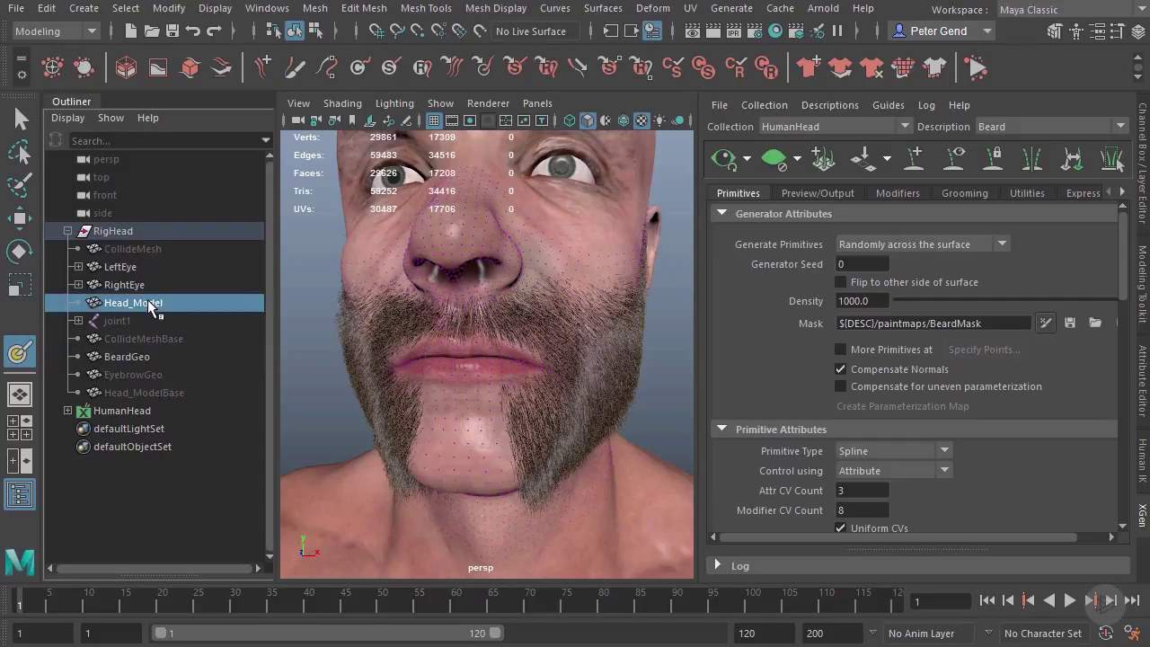
pyautogui.hotkey('ctrl', 'h')
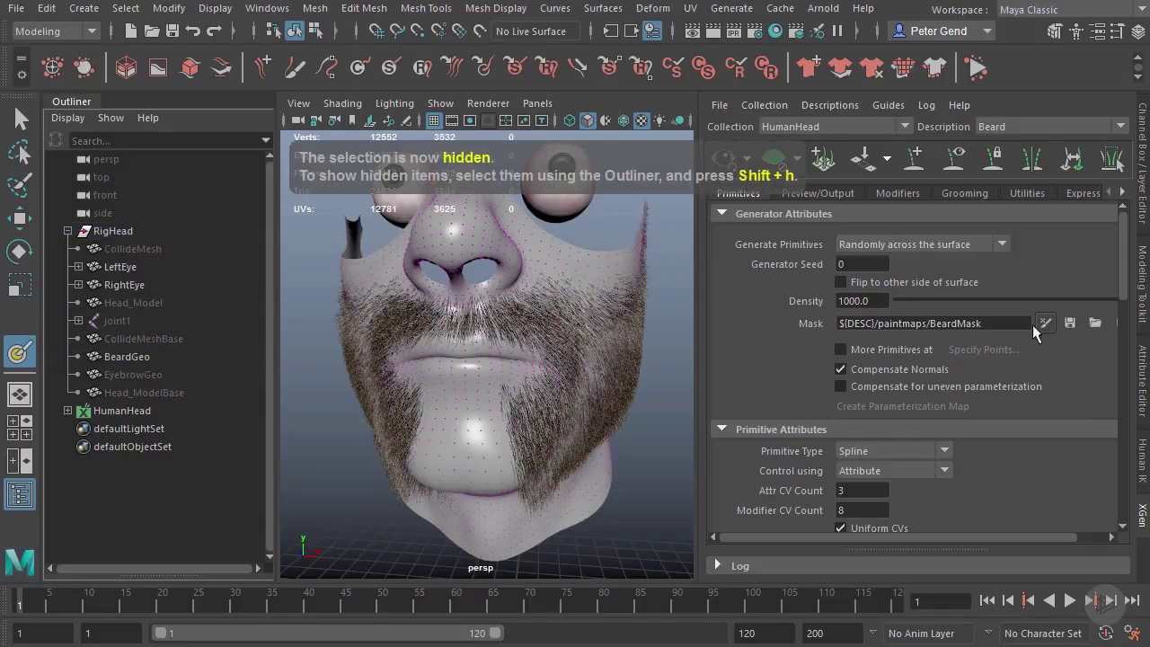
# Step: Start painting the Beard description's density mask on BeardGeo and set the 3D Paint Tool's color to white
pyautogui.click(1043, 323)
pyautogui.scroll(1, 509, 395)
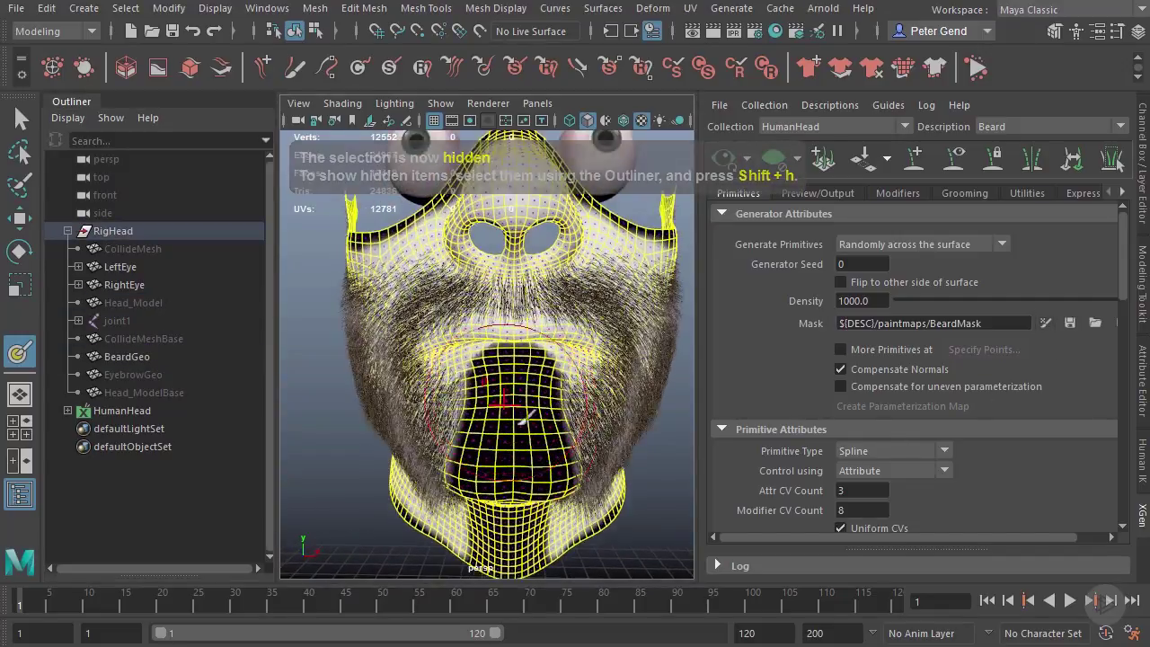
pyautogui.doubleClick(19, 353)
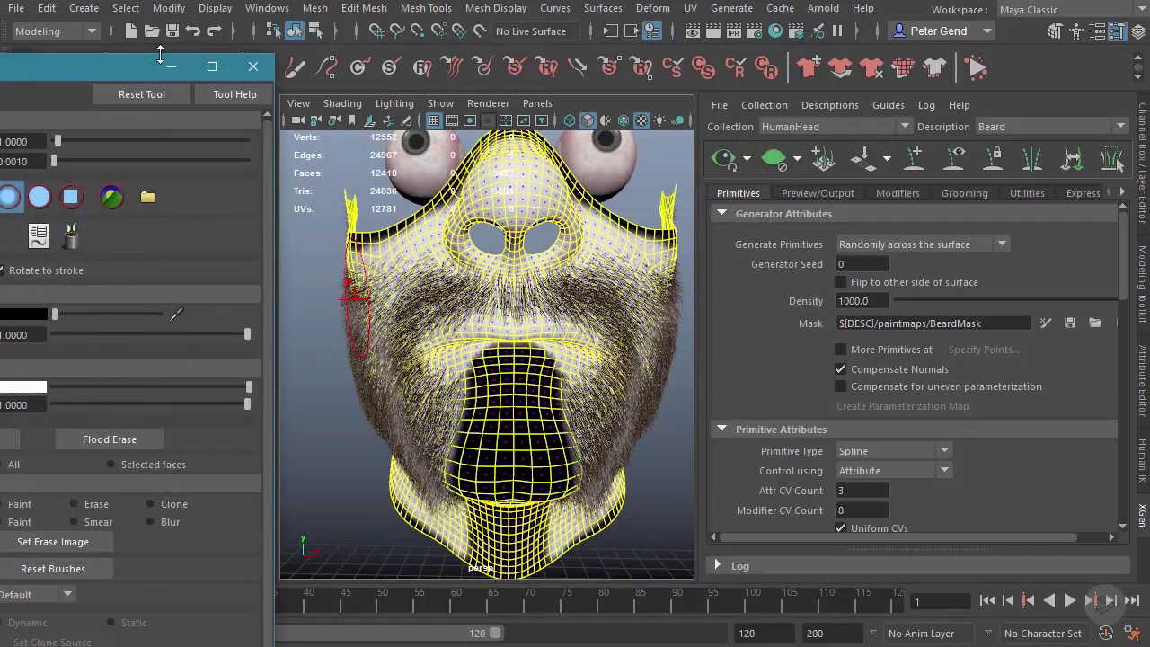
pyautogui.moveTo(158, 57); pyautogui.dragTo(252, 16)
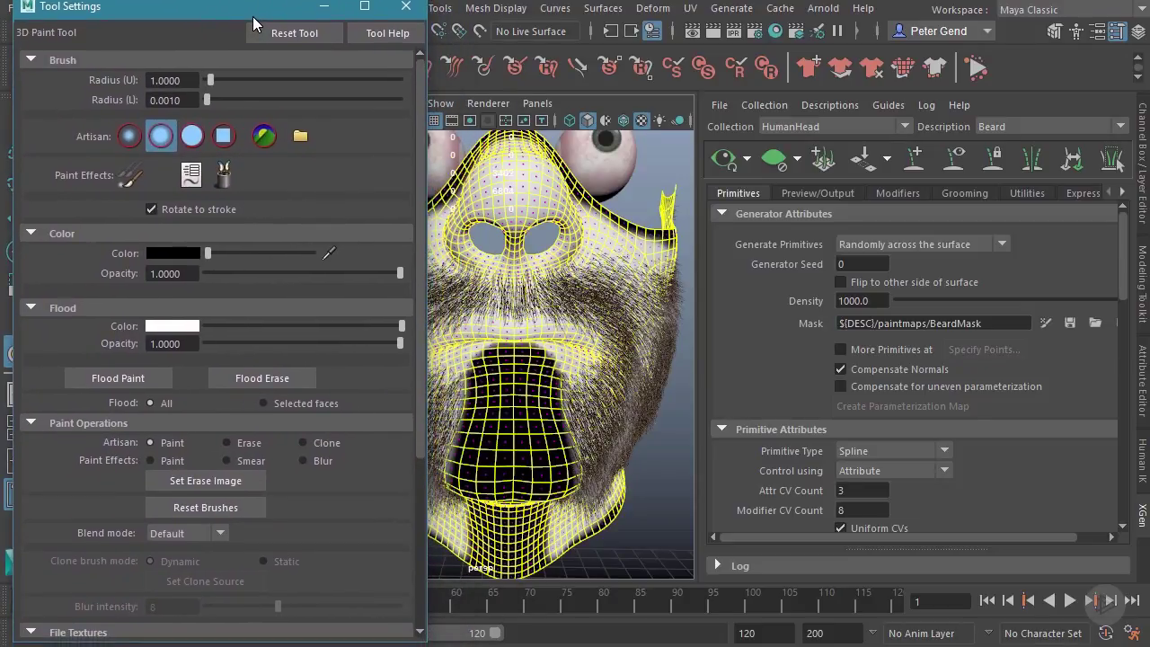
pyautogui.moveTo(225, 250); pyautogui.dragTo(347, 257)
# Step: Paint the bare chin area below the lips white with a 0.7763 radius brush, save BeardMask and close the brush settings
pyautogui.moveTo(494, 409)
pyautogui.keyDown('alt'); pyautogui.mouseDown()
pyautogui.moveTo(571, 413)
pyautogui.moveTo(580, 399)
pyautogui.moveTo(563, 392)
pyautogui.moveTo(628, 395)
pyautogui.moveTo(634, 332)
pyautogui.moveTo(552, 296)
pyautogui.moveTo(507, 399)
pyautogui.moveTo(530, 433)
pyautogui.moveTo(526, 472)
pyautogui.moveTo(584, 403)
pyautogui.moveTo(616, 288)
pyautogui.moveTo(552, 347)
pyautogui.moveTo(506, 467)
pyautogui.moveTo(581, 467)
pyautogui.moveTo(539, 314)
pyautogui.moveTo(570, 386)
pyautogui.mouseUp(); pyautogui.keyUp('alt')
pyautogui.press('b')
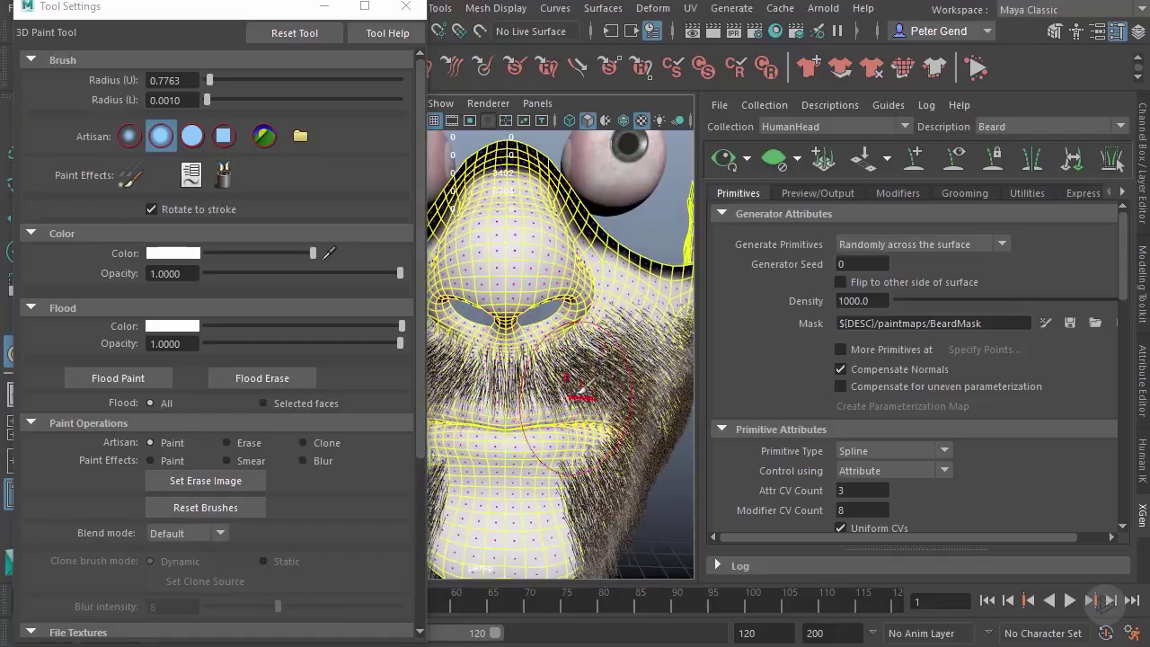
pyautogui.keyDown('alt'); pyautogui.moveTo(570, 433); pyautogui.dragTo(550, 359); pyautogui.keyUp('alt')
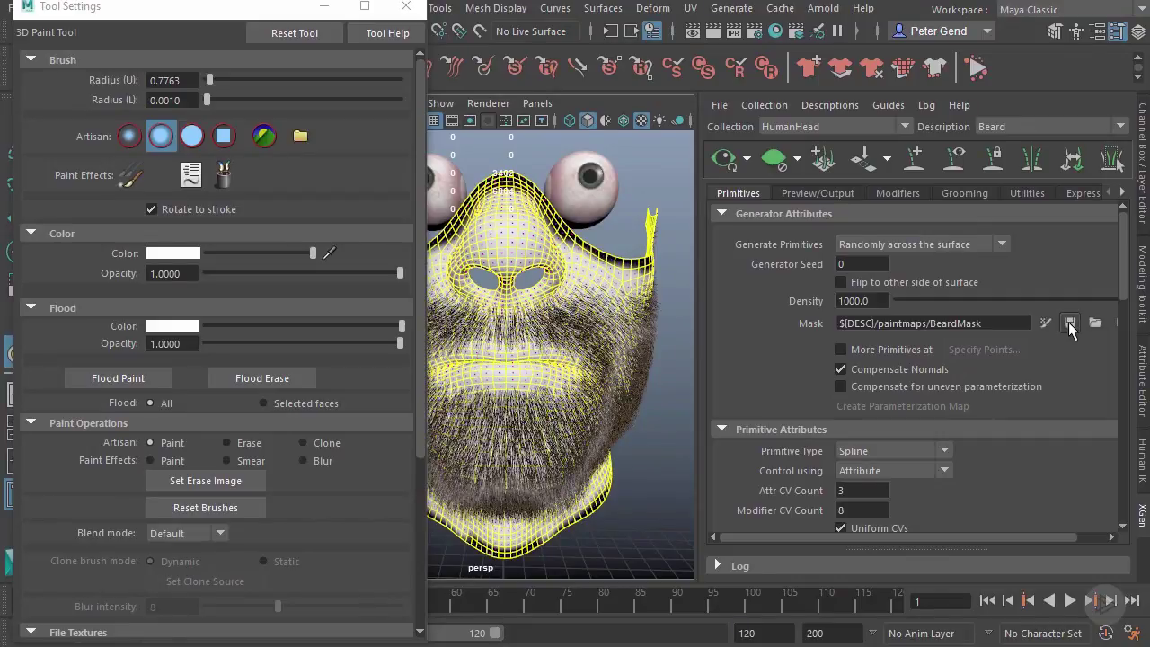
pyautogui.click(406, 7)
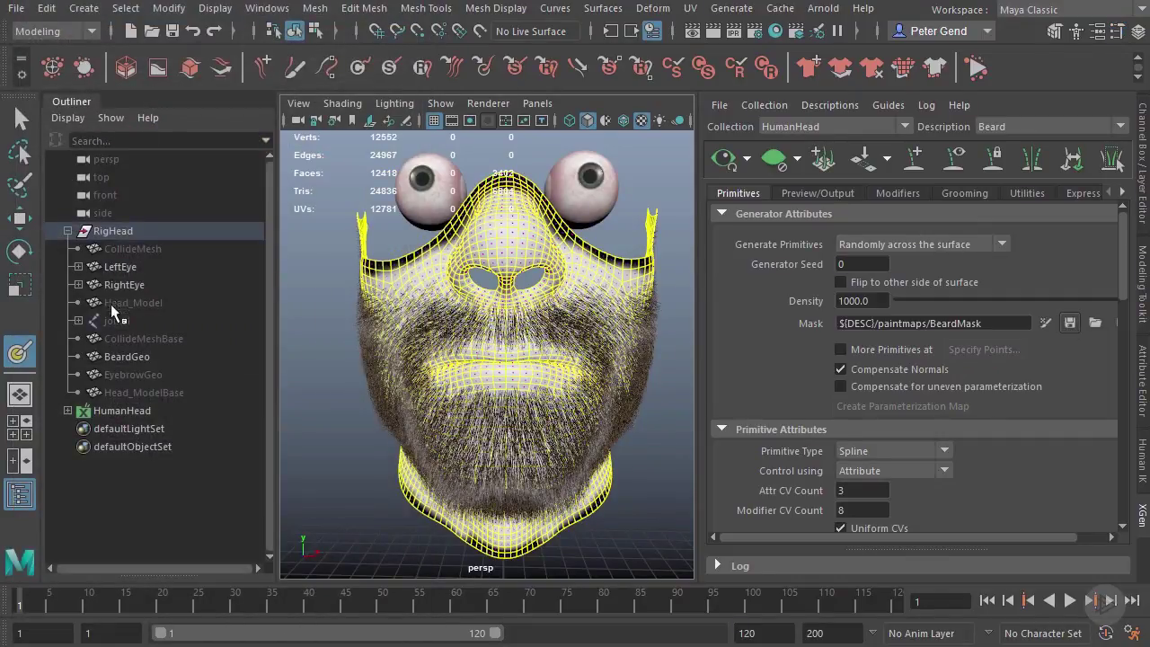
# Step: Leave the 3D Paint Tool, hide BeardGeo and show Head_Model again to view the full bearded head
pyautogui.click(25, 127)
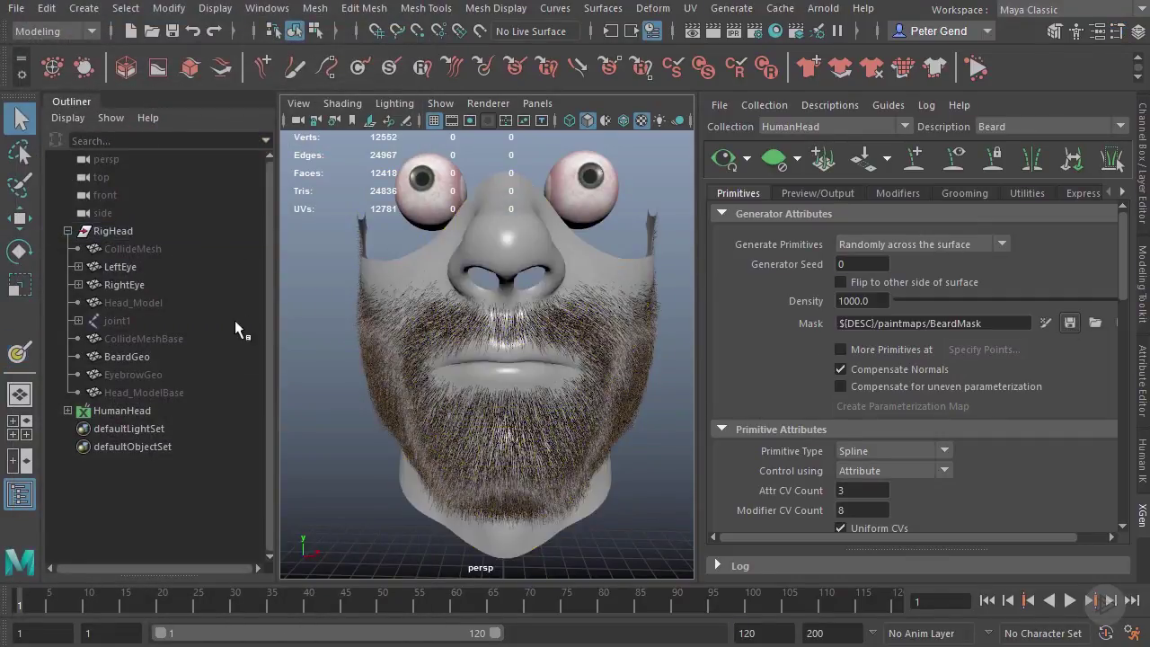
pyautogui.click(127, 357)
pyautogui.hotkey('ctrl', 'h')
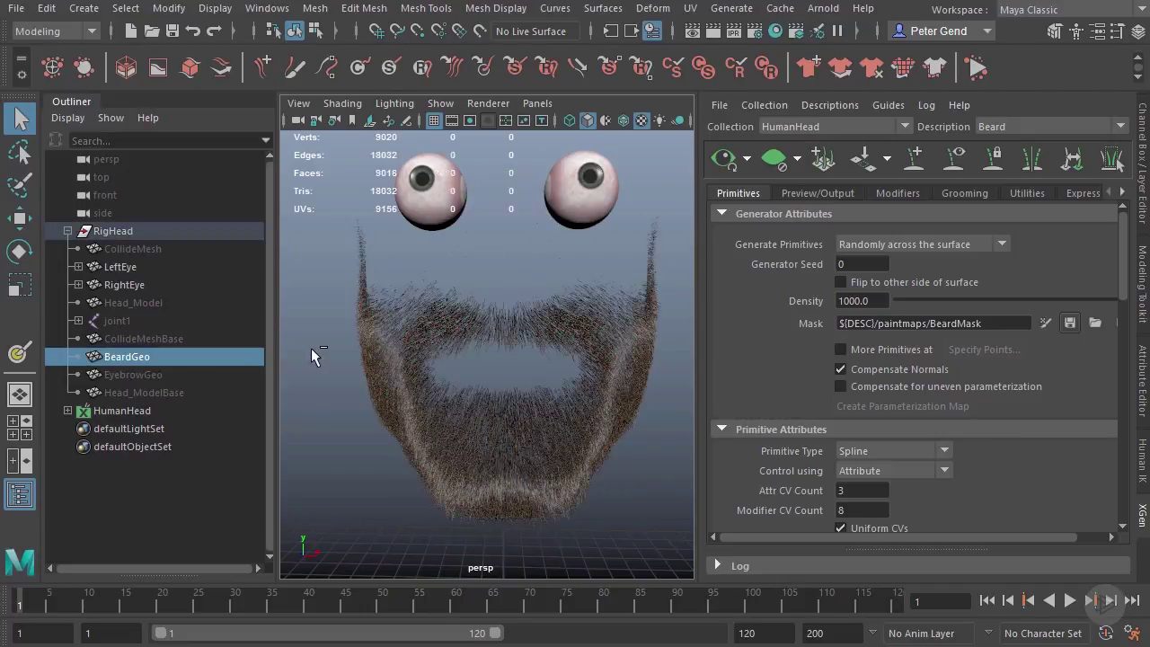
pyautogui.click(154, 304)
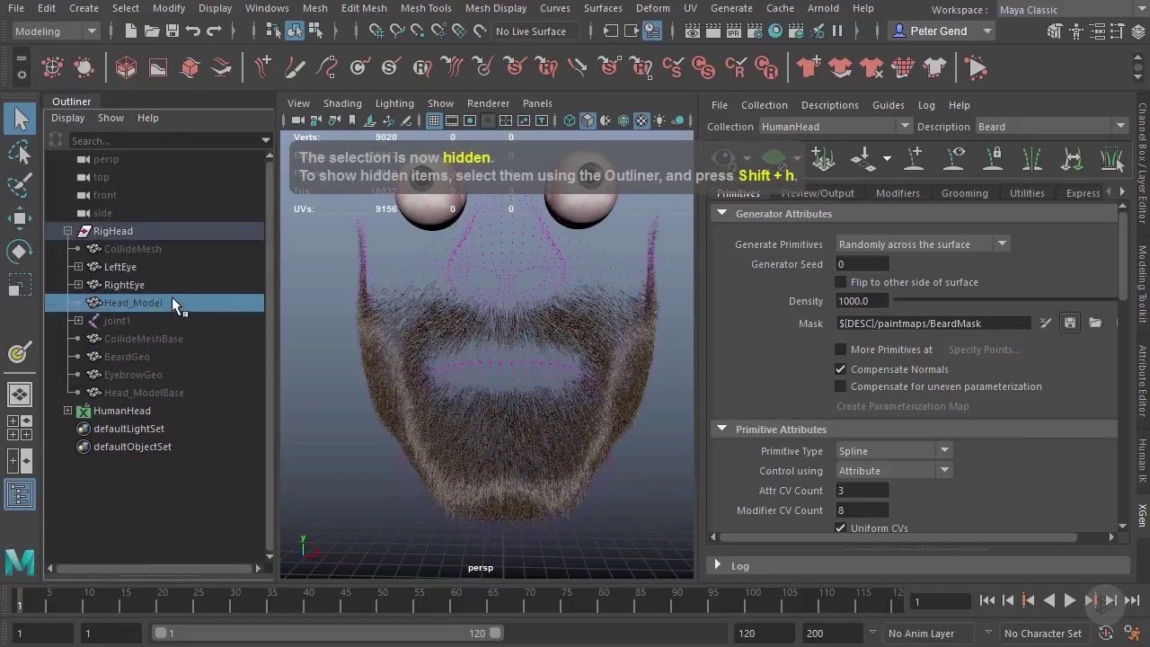
pyautogui.hotkey('shift', 'h')
pyautogui.click(646, 422)
pyautogui.keyDown('alt'); pyautogui.moveTo(646, 421); pyautogui.dragTo(611, 405, button='right'); pyautogui.keyUp('alt')
pyautogui.keyDown('alt'); pyautogui.moveTo(611, 405); pyautogui.dragTo(660, 411); pyautogui.keyUp('alt')
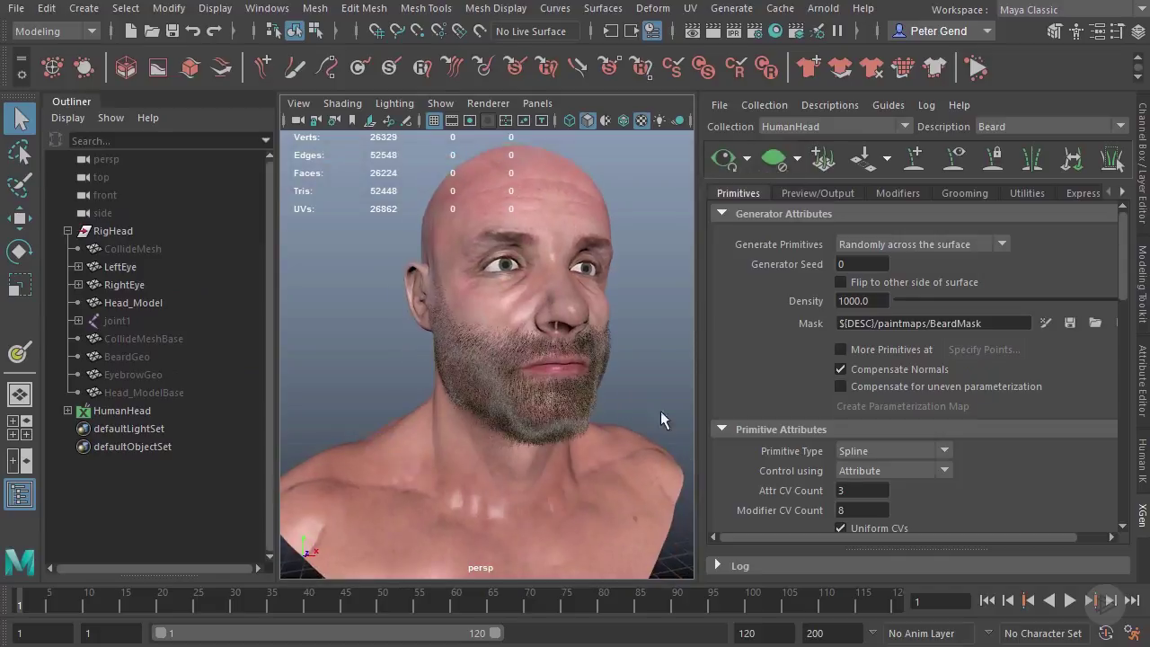